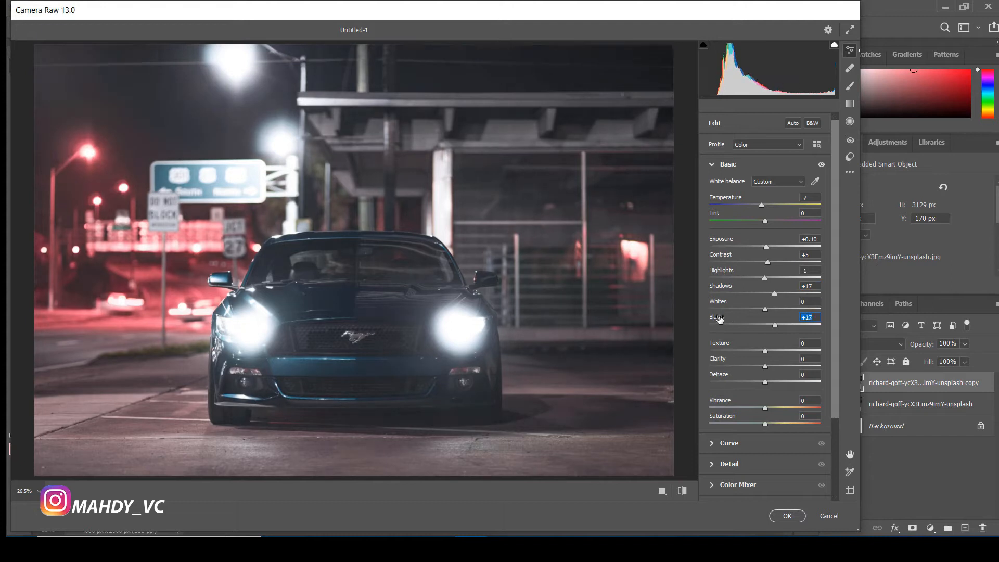
- Lower the Vibrance slightly and apply the Camera Raw adjustments to the copied car photo layer
{"action": "left_click_drag", "start_coordinate": [721, 403], "coordinate": [713, 401]}
{"action": "left_click", "coordinate": [785, 515]}
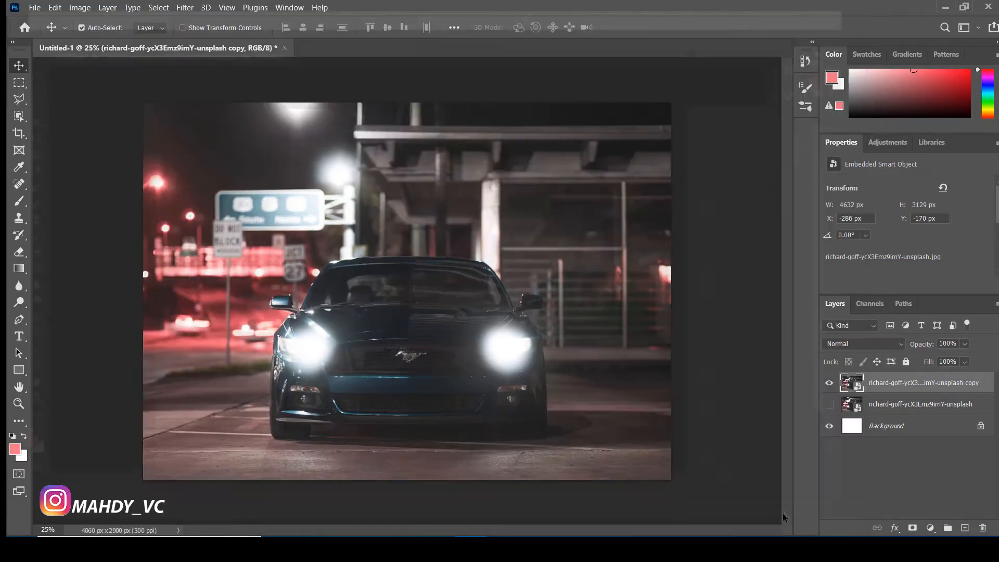
- Create a new layer and paint a pinkish-red glow over the street-light side of the photo with a soft round brush of size 1594
{"action": "left_click", "coordinate": [965, 527]}
{"action": "key", "text": "b"}
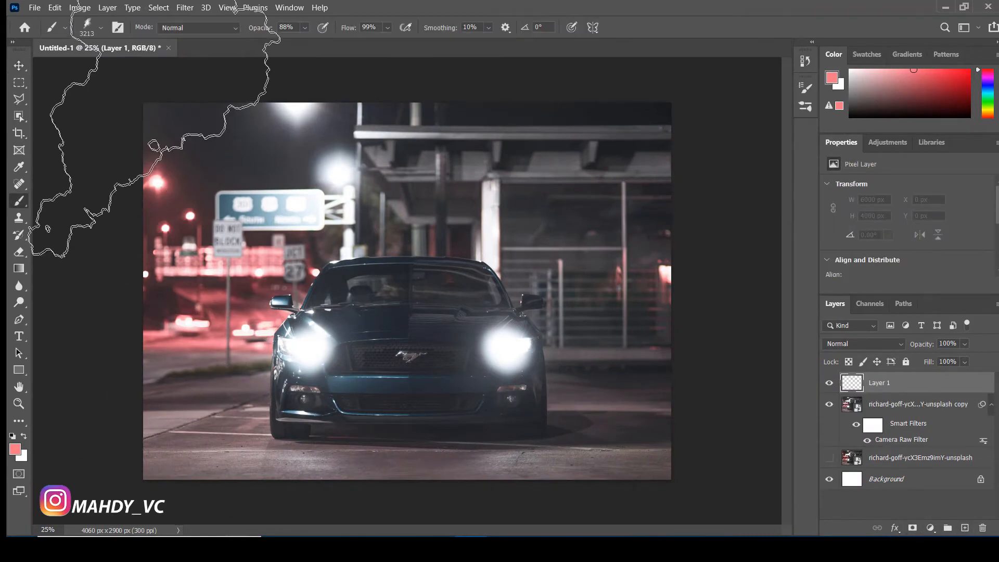
{"action": "left_click", "coordinate": [86, 30]}
{"action": "double_click", "coordinate": [90, 185]}
{"action": "left_click_drag", "start_coordinate": [182, 319], "coordinate": [31, 311]}
{"action": "left_click", "coordinate": [167, 319]}
{"action": "left_click_drag", "start_coordinate": [233, 328], "coordinate": [156, 172]}
- Set the glow layer's blend mode to Screen and its opacity to 39%
{"action": "left_click", "coordinate": [881, 347]}
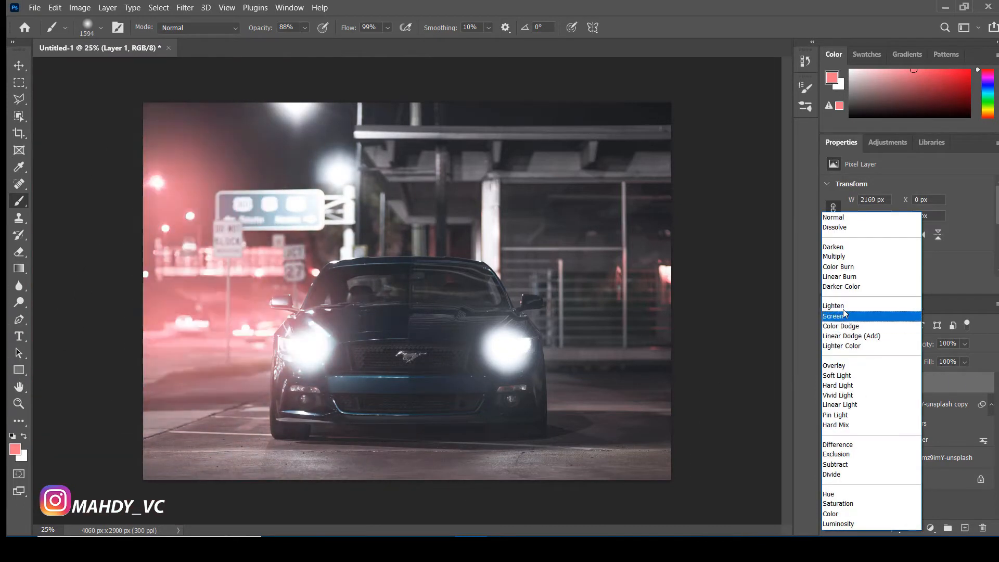
{"action": "left_click", "coordinate": [921, 321]}
{"action": "left_click_drag", "start_coordinate": [924, 345], "coordinate": [839, 350]}
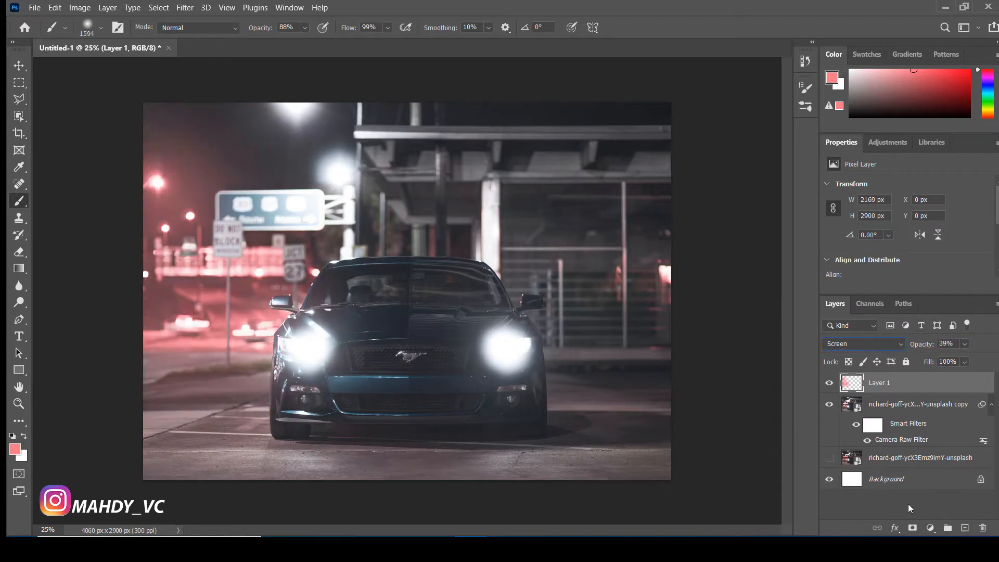
- Paint a soft white glow over the car's headlight area on the same layer
{"action": "left_click", "coordinate": [850, 70]}
{"action": "left_click", "coordinate": [501, 352]}
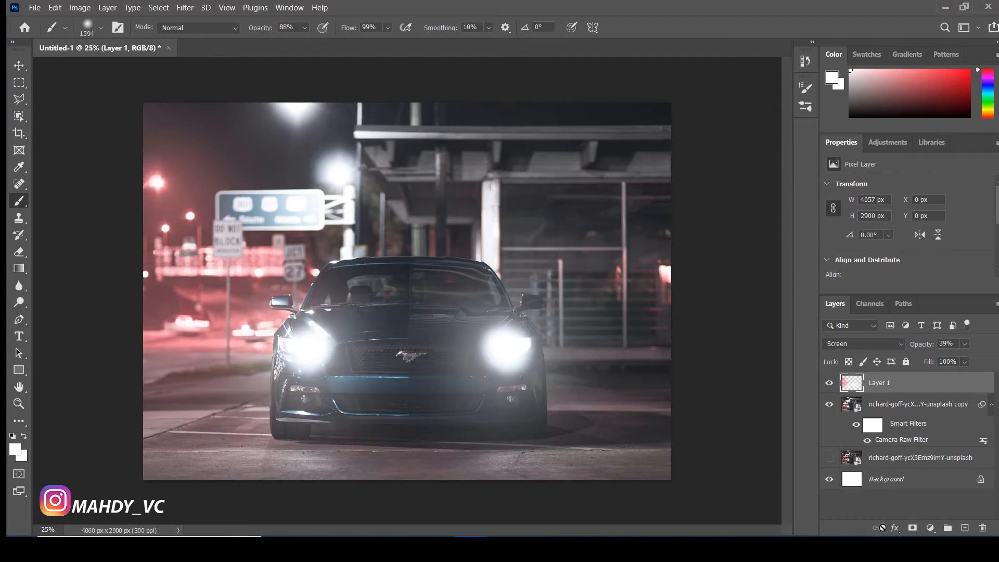
{"action": "key", "text": "ctrl+0"}
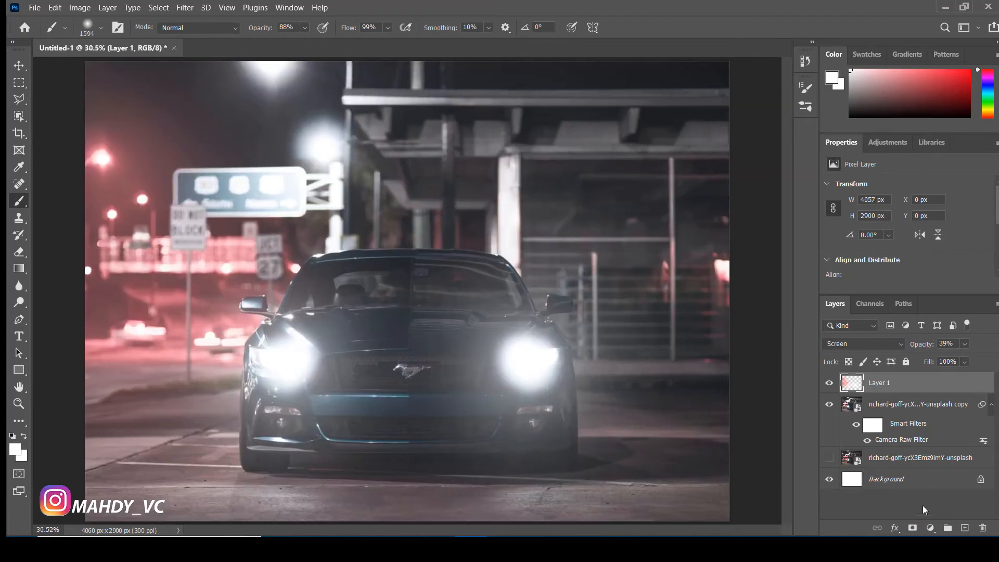
- Add a Color Balance adjustment layer and shift its midtones slightly toward yellow
{"action": "left_click", "coordinate": [930, 527]}
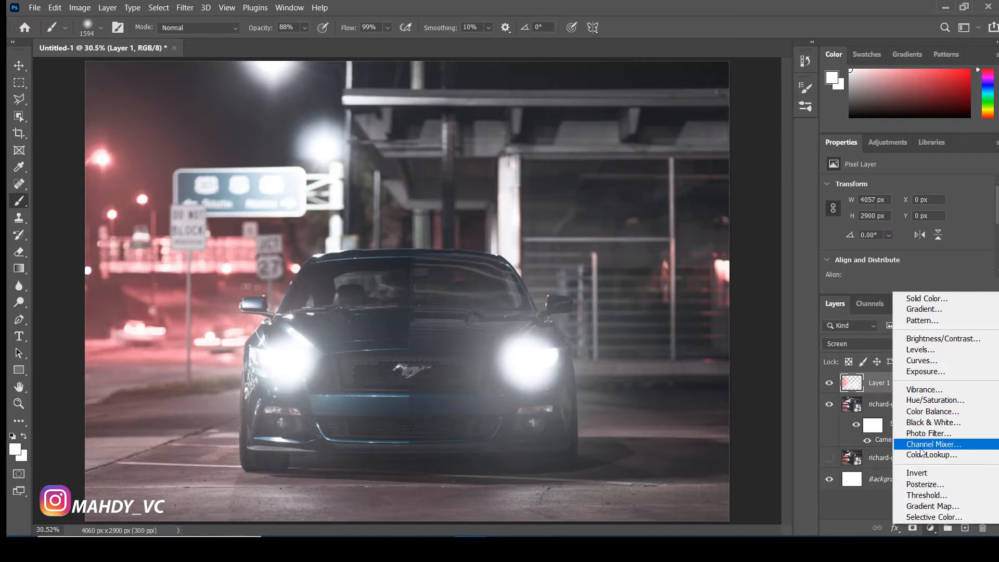
{"action": "left_click", "coordinate": [943, 419]}
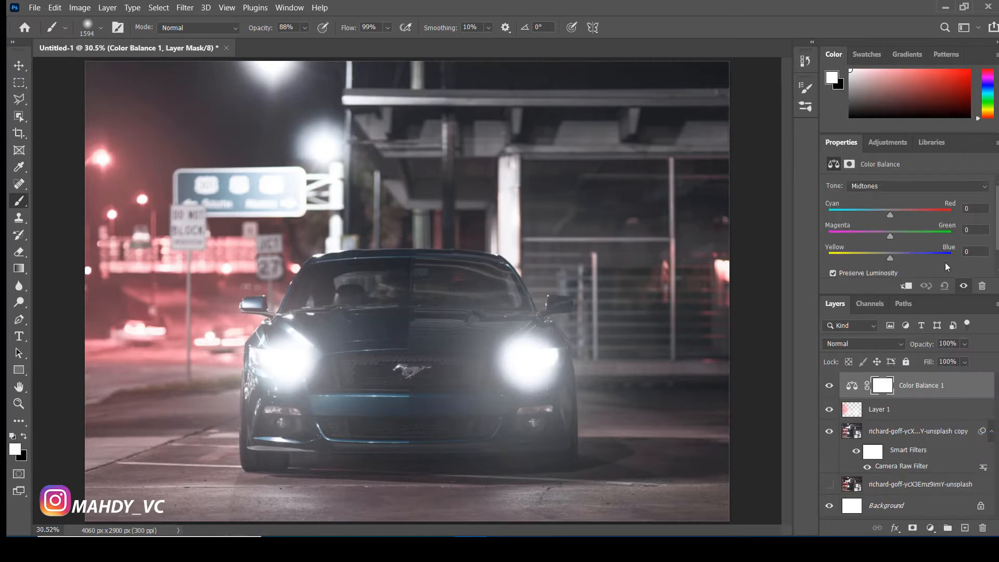
{"action": "left_click_drag", "start_coordinate": [891, 257], "coordinate": [889, 258]}
- Shift the Color Balance shadows slightly toward red and blue
{"action": "left_click", "coordinate": [885, 186]}
{"action": "left_click", "coordinate": [885, 197]}
{"action": "left_click_drag", "start_coordinate": [890, 216], "coordinate": [895, 214]}
{"action": "left_click_drag", "start_coordinate": [892, 257], "coordinate": [893, 257]}
- Set the Cyan–Red value of the Color Balance highlights to -9
{"action": "left_click", "coordinate": [893, 190]}
{"action": "left_click", "coordinate": [885, 218]}
{"action": "left_click_drag", "start_coordinate": [886, 215], "coordinate": [884, 215]}
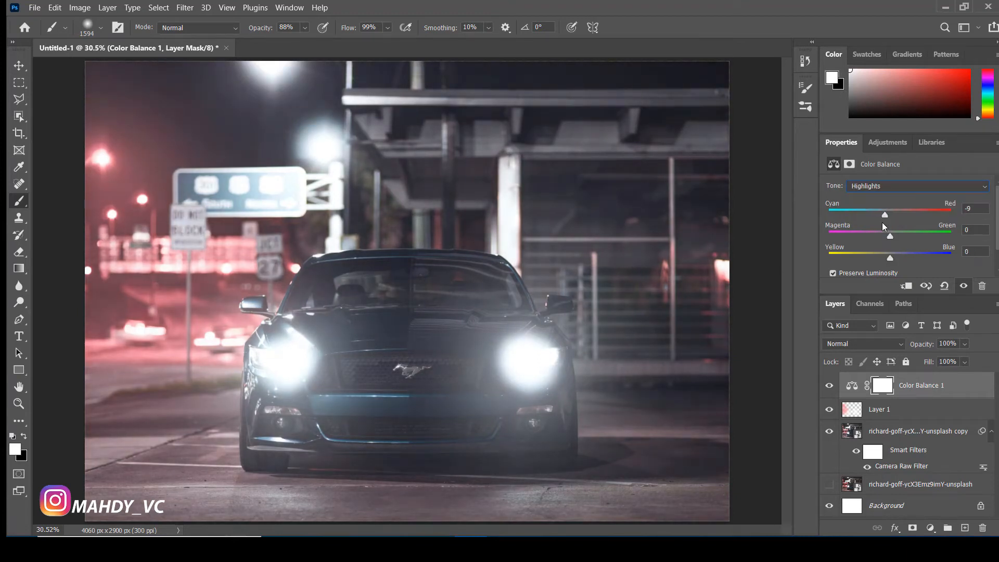
- Add a Curves adjustment layer, slightly raising the curve's black point and lowering its white point for a faded look
{"action": "left_click", "coordinate": [912, 528]}
{"action": "left_click", "coordinate": [914, 364]}
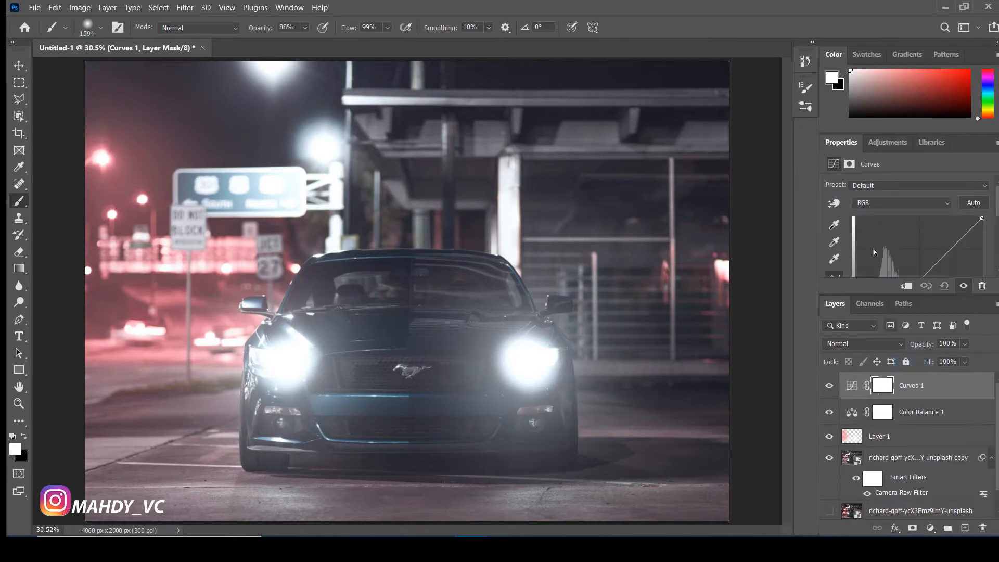
{"action": "left_click_drag", "start_coordinate": [856, 267], "coordinate": [856, 264]}
{"action": "scroll", "coordinate": [928, 248], "scroll_direction": "up", "scroll_amount": 2}
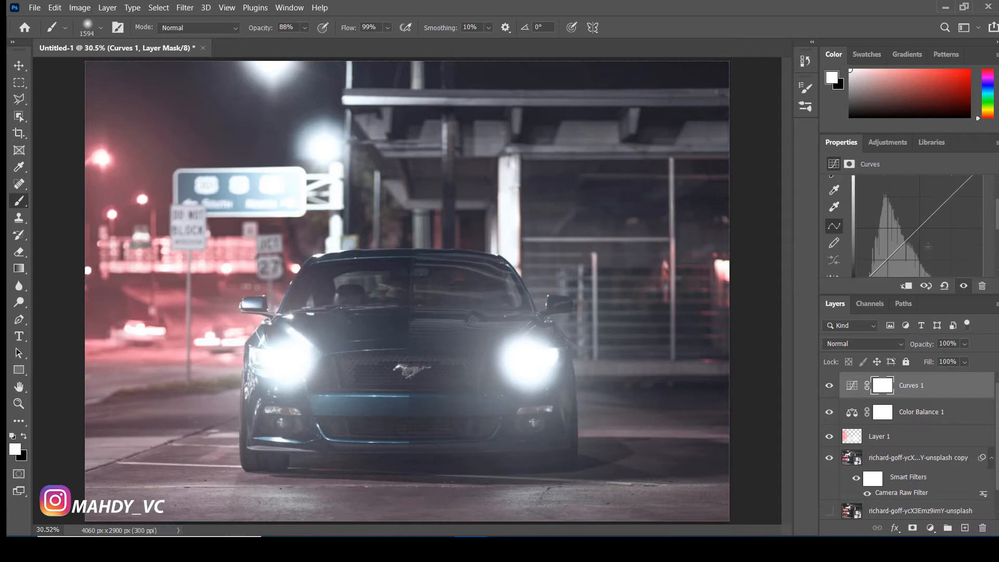
{"action": "left_click_drag", "start_coordinate": [984, 187], "coordinate": [988, 196]}
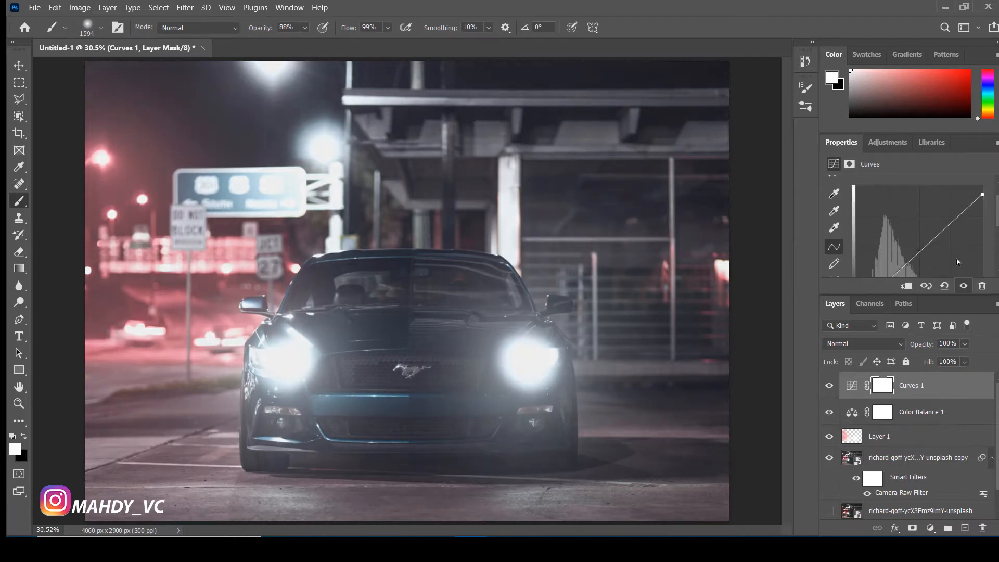
{"action": "left_click", "coordinate": [930, 529]}
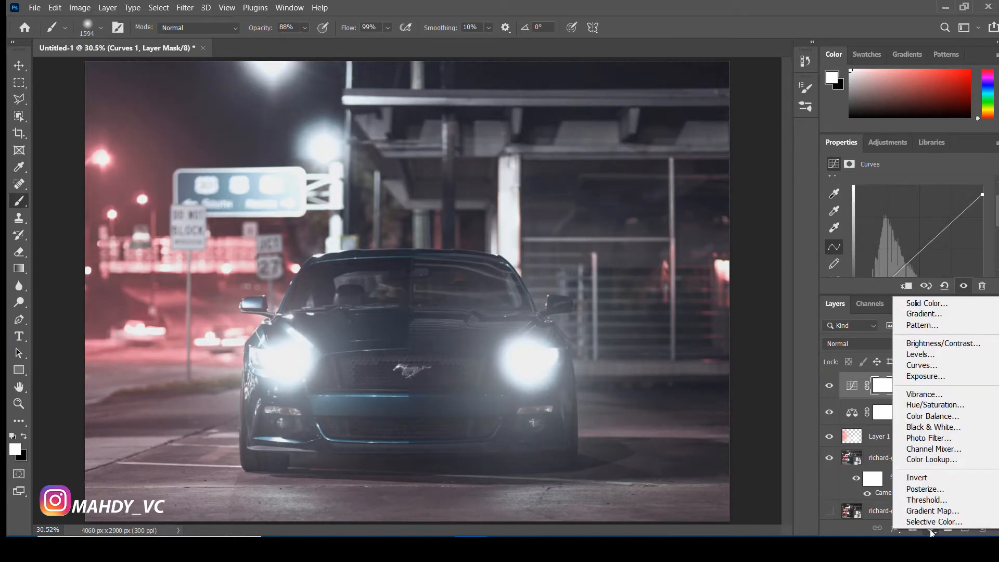
{"action": "key", "text": "Escape"}
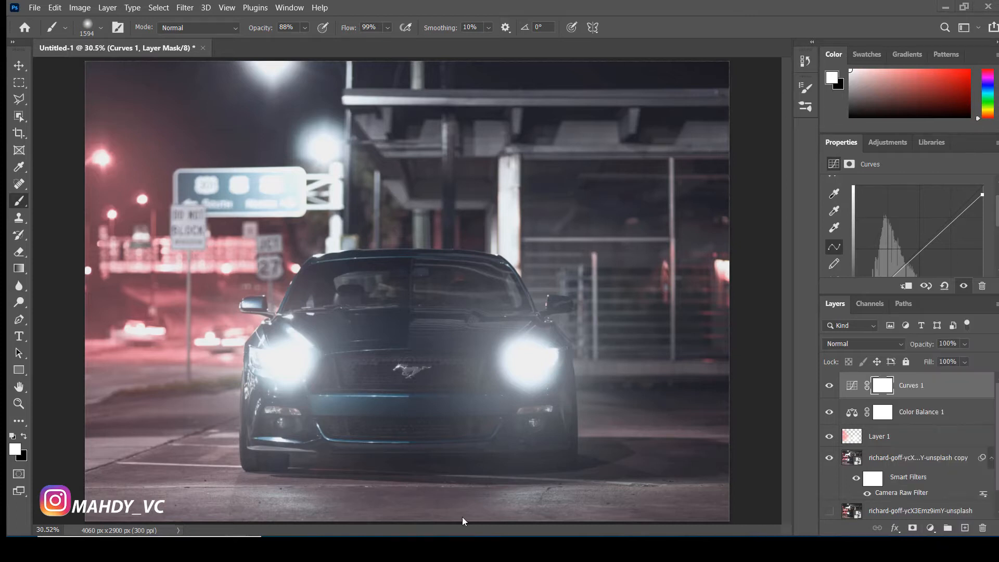
- Open photo_2021-01-22_05-41-44.jpg from the tutorial2 folder in Photoshop as its own document and duplicate its background layer twice
{"action": "mouse_move", "coordinate": [341, 547]}
{"action": "left_click", "coordinate": [342, 512]}
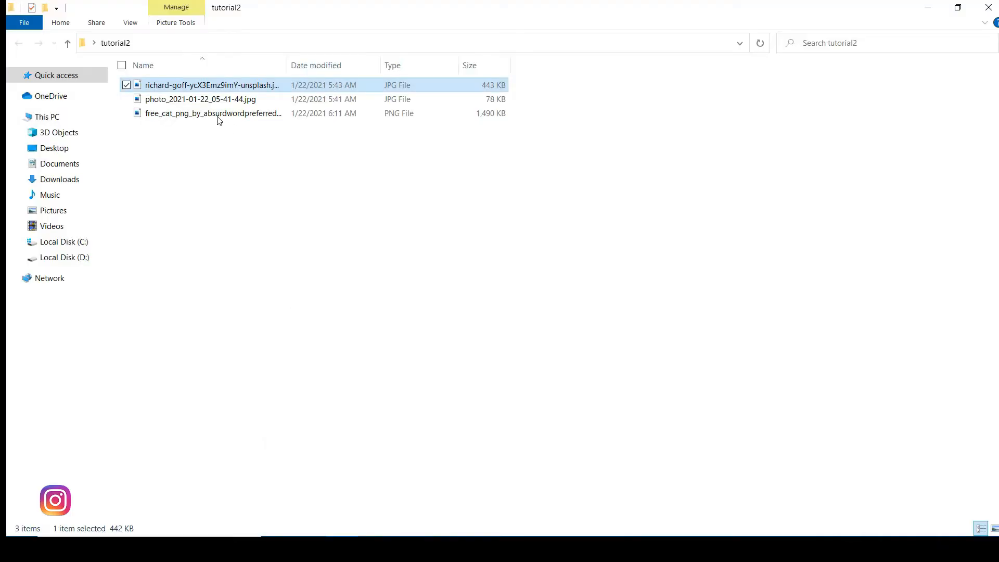
{"action": "left_click_drag", "start_coordinate": [205, 104], "coordinate": [431, 6]}
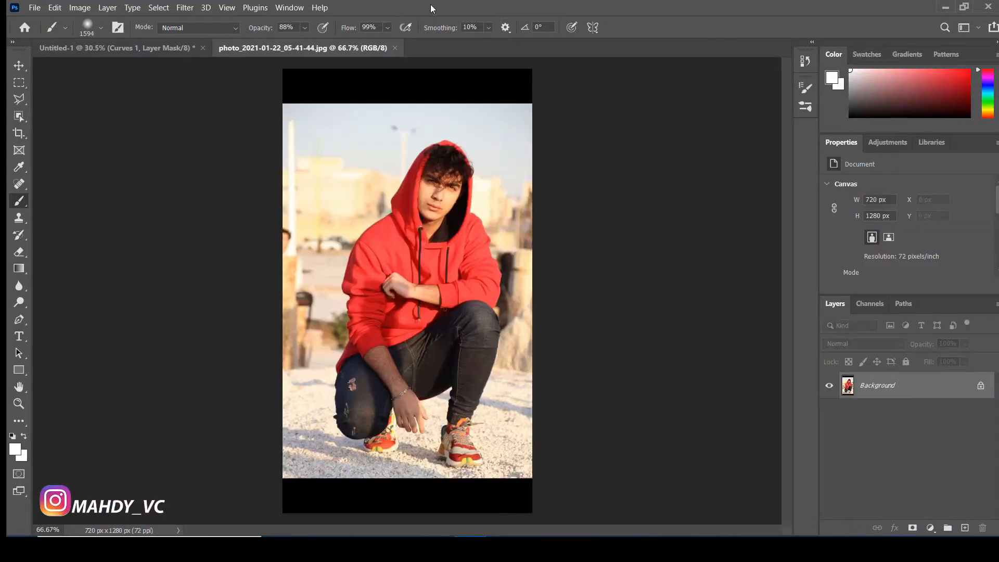
{"action": "key", "text": "ctrl+j"}
{"action": "key", "text": "ctrl+j"}
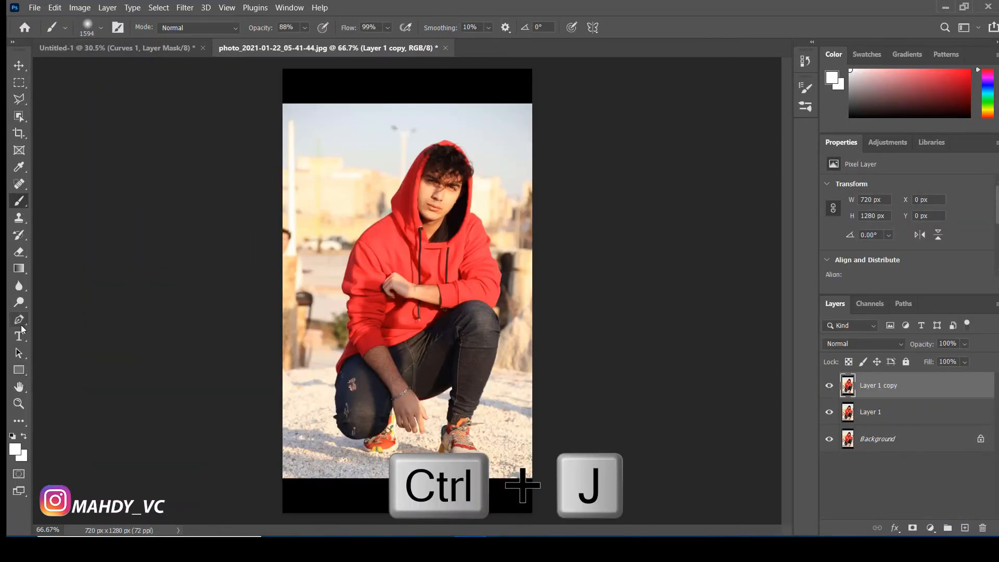
- Start a Pen tool path around the man at the shoe on the photo's right, tracing its inner edge down to the sole
{"action": "left_click", "coordinate": [21, 322]}
{"action": "key", "text": "ctrl+plus"}
{"action": "key", "text": "ctrl+plus"}
{"action": "key", "text": "ctrl+plus"}
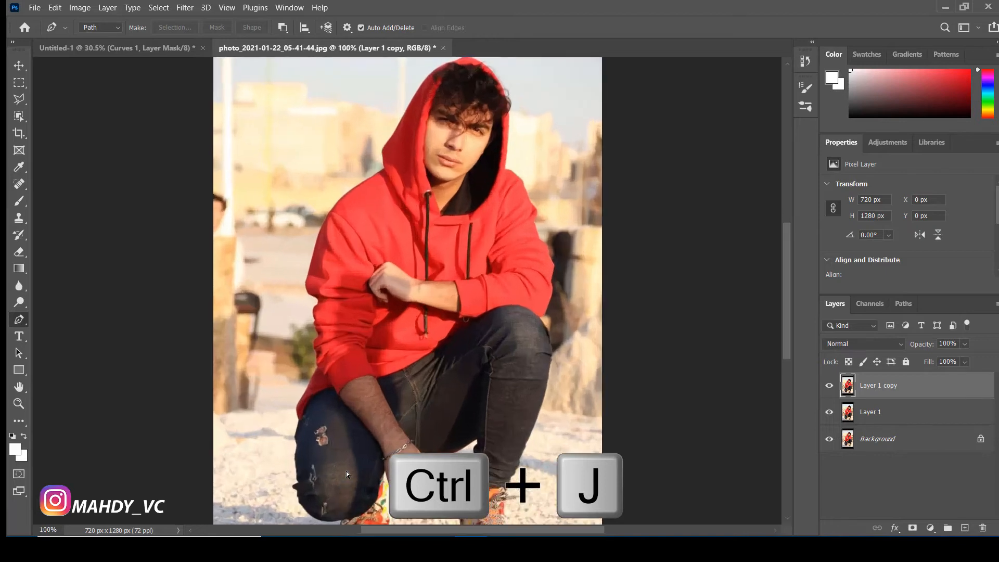
{"action": "left_click_drag", "start_coordinate": [546, 320], "coordinate": [484, 146]}
{"action": "left_click_drag", "start_coordinate": [472, 301], "coordinate": [465, 211]}
{"action": "key", "text": "ctrl+plus"}
{"action": "key", "text": "ctrl+plus"}
{"action": "key", "text": "ctrl+plus"}
{"action": "key", "text": "ctrl+plus"}
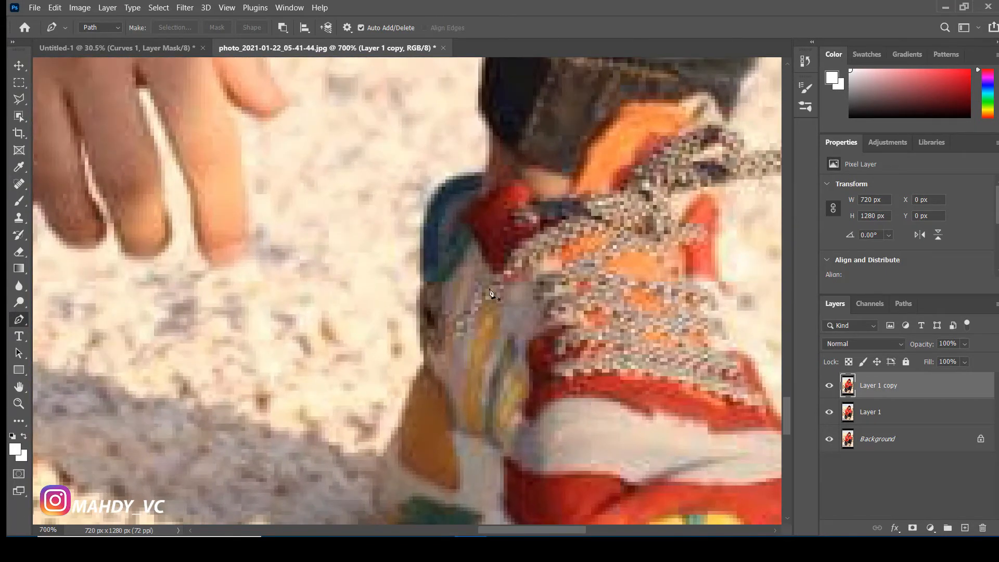
{"action": "left_click_drag", "start_coordinate": [443, 407], "coordinate": [464, 270]}
{"action": "left_click", "coordinate": [430, 266]}
{"action": "left_click_drag", "start_coordinate": [412, 310], "coordinate": [405, 327]}
{"action": "left_click_drag", "start_coordinate": [404, 379], "coordinate": [446, 405]}
- Continue the path around the toe of that shoe and up its outer edge to the laces
{"action": "left_click_drag", "start_coordinate": [463, 403], "coordinate": [195, 277]}
{"action": "left_click_drag", "start_coordinate": [578, 334], "coordinate": [615, 320]}
{"action": "left_click_drag", "start_coordinate": [611, 287], "coordinate": [605, 267]}
{"action": "left_click_drag", "start_coordinate": [544, 172], "coordinate": [686, 450]}
{"action": "left_click", "coordinate": [656, 394]}
{"action": "left_click_drag", "start_coordinate": [635, 336], "coordinate": [623, 300]}
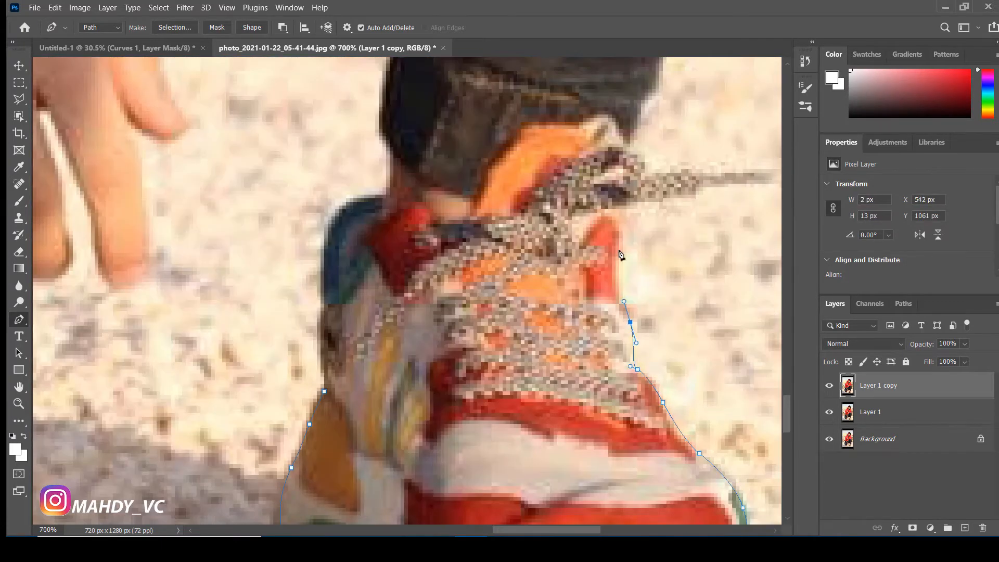
{"action": "left_click_drag", "start_coordinate": [617, 249], "coordinate": [617, 229]}
{"action": "left_click", "coordinate": [602, 208]}
- Trace the path around the loose shoelace end and up the trouser cuff
{"action": "left_click_drag", "start_coordinate": [619, 200], "coordinate": [436, 421]}
{"action": "left_click", "coordinate": [511, 413]}
{"action": "left_click", "coordinate": [511, 406]}
{"action": "left_click", "coordinate": [592, 400]}
{"action": "left_click", "coordinate": [591, 390]}
{"action": "left_click", "coordinate": [470, 379]}
{"action": "left_click", "coordinate": [445, 363]}
{"action": "left_click", "coordinate": [459, 323]}
{"action": "left_click", "coordinate": [477, 269]}
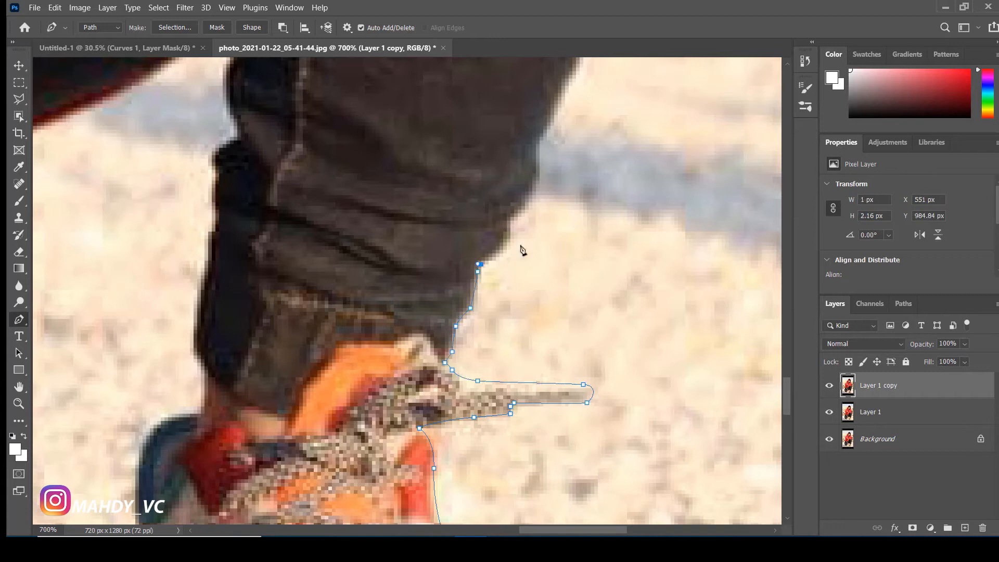
- Extend the path up the outer edge of the lower trouser leg toward the raised knee
{"action": "left_click_drag", "start_coordinate": [538, 142], "coordinate": [536, 115]}
{"action": "left_click_drag", "start_coordinate": [578, 65], "coordinate": [490, 340]}
{"action": "left_click_drag", "start_coordinate": [604, 68], "coordinate": [451, 512]}
{"action": "left_click", "coordinate": [463, 453]}
{"action": "left_click", "coordinate": [484, 340]}
{"action": "left_click_drag", "start_coordinate": [491, 317], "coordinate": [495, 313]}
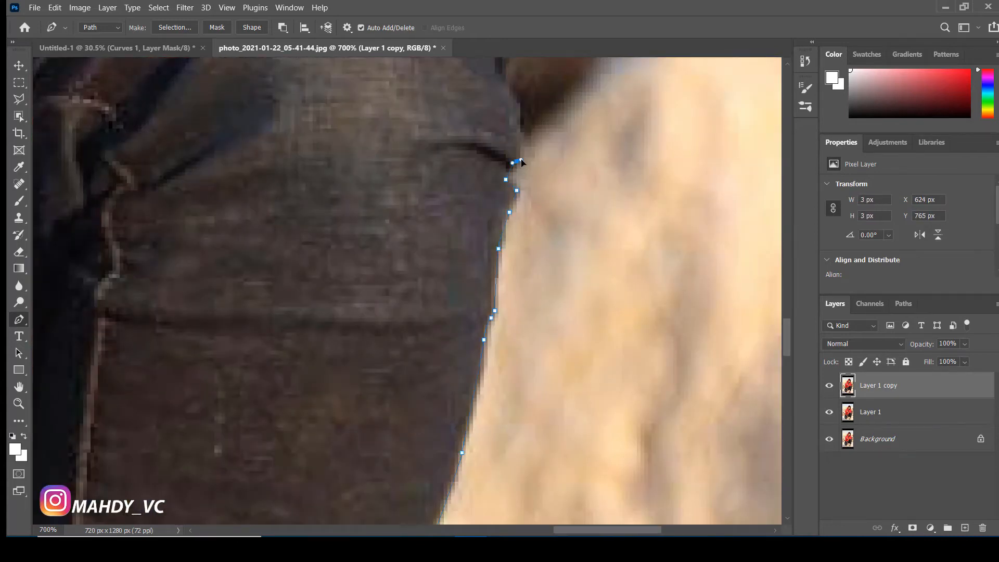
- Extend the path around the raised knee to where it meets the hoodie sleeve
{"action": "left_click_drag", "start_coordinate": [531, 119], "coordinate": [485, 375]}
{"action": "left_click_drag", "start_coordinate": [471, 366], "coordinate": [471, 357]}
{"action": "left_click", "coordinate": [453, 334]}
{"action": "left_click_drag", "start_coordinate": [447, 244], "coordinate": [423, 217]}
{"action": "left_click_drag", "start_coordinate": [416, 136], "coordinate": [437, 428]}
{"action": "left_click", "coordinate": [399, 447]}
- Trace the path along the outer edge of the red sleeve from the forearm past the elbow
{"action": "left_click_drag", "start_coordinate": [433, 439], "coordinate": [448, 426]}
{"action": "left_click_drag", "start_coordinate": [483, 320], "coordinate": [487, 311]}
{"action": "left_click", "coordinate": [504, 105]}
{"action": "left_click", "coordinate": [504, 90]}
{"action": "left_click", "coordinate": [496, 79]}
{"action": "left_click_drag", "start_coordinate": [489, 72], "coordinate": [545, 405]}
{"action": "left_click_drag", "start_coordinate": [532, 368], "coordinate": [528, 365]}
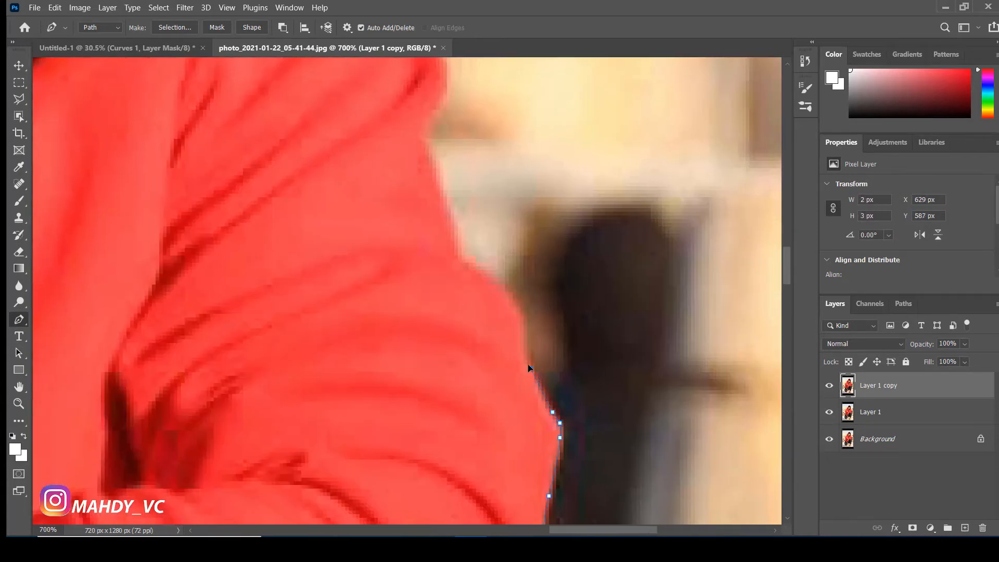
- Continue the path up the upper arm to the shoulder on the photo's right side
{"action": "left_click_drag", "start_coordinate": [440, 182], "coordinate": [433, 159]}
{"action": "left_click", "coordinate": [426, 141]}
{"action": "left_click_drag", "start_coordinate": [437, 110], "coordinate": [544, 466]}
{"action": "left_click", "coordinate": [555, 446]}
{"action": "left_click_drag", "start_coordinate": [479, 281], "coordinate": [468, 268]}
{"action": "left_click_drag", "start_coordinate": [455, 217], "coordinate": [443, 207]}
- Trace the path up the side of the hood and over toward its top
{"action": "left_click_drag", "start_coordinate": [388, 160], "coordinate": [500, 448]}
{"action": "left_click", "coordinate": [518, 329]}
{"action": "left_click_drag", "start_coordinate": [536, 267], "coordinate": [530, 243]}
{"action": "left_click", "coordinate": [500, 223]}
{"action": "left_click_drag", "start_coordinate": [484, 156], "coordinate": [573, 325]}
{"action": "left_click_drag", "start_coordinate": [415, 156], "coordinate": [364, 133]}
{"action": "left_click", "coordinate": [349, 127]}
- Continue the path down the other side of the hood to its junction with the shoulder
{"action": "left_click_drag", "start_coordinate": [304, 181], "coordinate": [531, 98]}
{"action": "left_click_drag", "start_coordinate": [240, 338], "coordinate": [196, 466]}
{"action": "left_click_drag", "start_coordinate": [218, 427], "coordinate": [394, 210]}
{"action": "left_click_drag", "start_coordinate": [311, 303], "coordinate": [288, 351]}
{"action": "left_click_drag", "start_coordinate": [271, 385], "coordinate": [467, 198]}
{"action": "left_click_drag", "start_coordinate": [394, 300], "coordinate": [388, 310]}
{"action": "left_click_drag", "start_coordinate": [398, 422], "coordinate": [547, 214]}
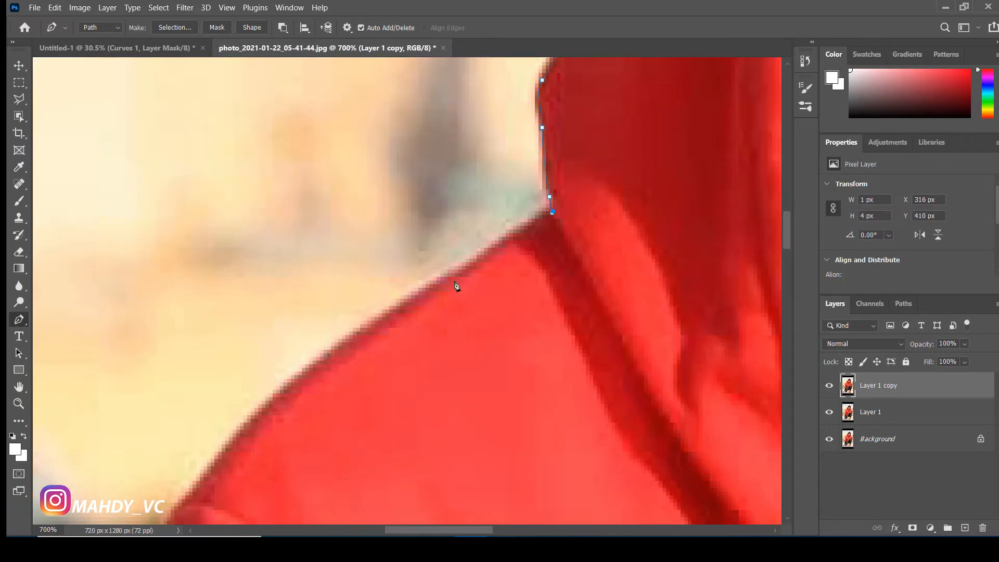
- Trace the path along the shoulder and down the upper sleeve on the photo's left side
{"action": "left_click_drag", "start_coordinate": [321, 353], "coordinate": [266, 395]}
{"action": "left_click_drag", "start_coordinate": [432, 277], "coordinate": [408, 307]}
{"action": "left_click_drag", "start_coordinate": [364, 447], "coordinate": [468, 114]}
{"action": "left_click_drag", "start_coordinate": [422, 223], "coordinate": [413, 247]}
{"action": "left_click_drag", "start_coordinate": [442, 194], "coordinate": [439, 207]}
- Continue the path around the elbow and down the folds of the lower sleeve
{"action": "left_click_drag", "start_coordinate": [409, 301], "coordinate": [410, 311]}
{"action": "left_click_drag", "start_coordinate": [430, 385], "coordinate": [450, 395]}
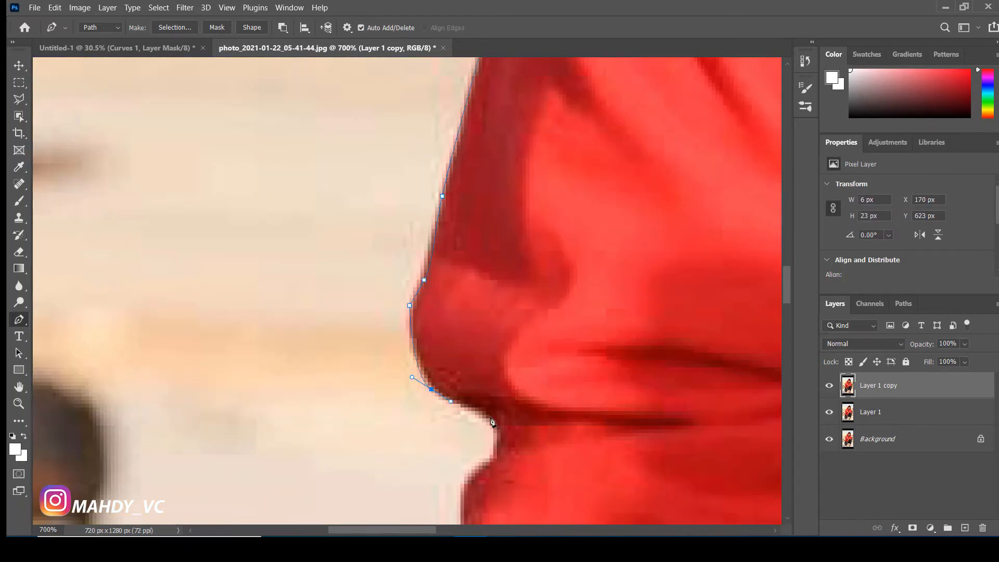
{"action": "left_click_drag", "start_coordinate": [493, 421], "coordinate": [495, 437]}
{"action": "left_click_drag", "start_coordinate": [497, 443], "coordinate": [510, 219]}
{"action": "left_click_drag", "start_coordinate": [491, 241], "coordinate": [470, 253]}
{"action": "left_click_drag", "start_coordinate": [487, 469], "coordinate": [463, 240]}
{"action": "left_click_drag", "start_coordinate": [482, 210], "coordinate": [451, 266]}
{"action": "left_click_drag", "start_coordinate": [473, 333], "coordinate": [475, 348]}
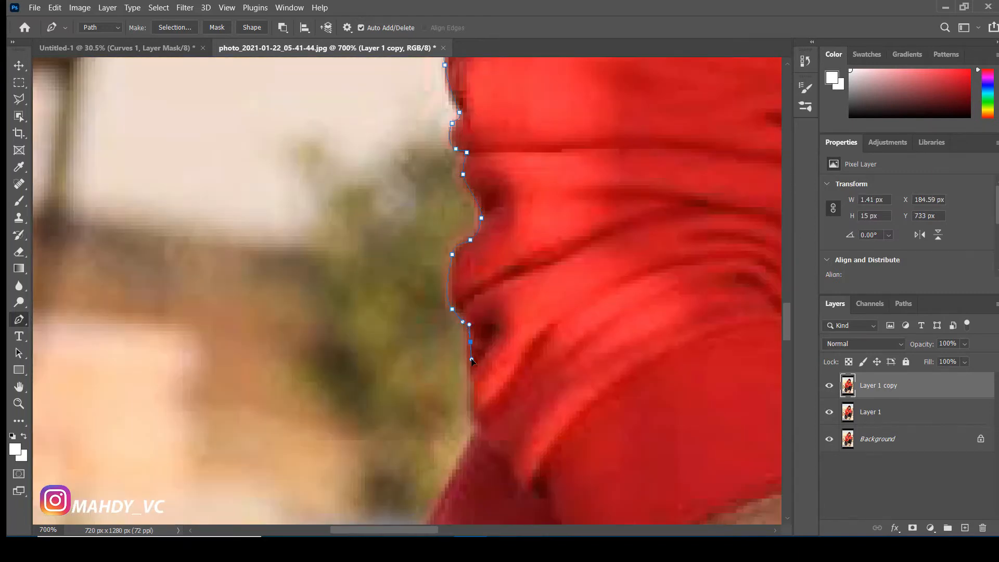
- Extend the path from the lower sleeve down the edge of the hoodie to its hem
{"action": "left_click_drag", "start_coordinate": [482, 437], "coordinate": [539, 180]}
{"action": "left_click_drag", "start_coordinate": [489, 273], "coordinate": [466, 313]}
{"action": "left_click_drag", "start_coordinate": [415, 393], "coordinate": [402, 404]}
{"action": "left_click", "coordinate": [412, 408]}
{"action": "left_click_drag", "start_coordinate": [398, 443], "coordinate": [396, 457]}
{"action": "left_click_drag", "start_coordinate": [414, 513], "coordinate": [359, 214]}
- Trace the path down the outer edge of the kneeling trouser leg
{"action": "left_click_drag", "start_coordinate": [361, 234], "coordinate": [355, 268]}
{"action": "left_click_drag", "start_coordinate": [341, 449], "coordinate": [365, 177]}
{"action": "left_click_drag", "start_coordinate": [364, 213], "coordinate": [368, 237]}
{"action": "left_click_drag", "start_coordinate": [375, 293], "coordinate": [375, 322]}
{"action": "left_click_drag", "start_coordinate": [378, 349], "coordinate": [386, 354]}
{"action": "left_click", "coordinate": [389, 363]}
{"action": "left_click_drag", "start_coordinate": [346, 387], "coordinate": [348, 397]}
- Continue the path around the bottom of the lowered knee to the shoe behind it
{"action": "left_click_drag", "start_coordinate": [381, 461], "coordinate": [370, 178]}
{"action": "left_click_drag", "start_coordinate": [398, 237], "coordinate": [407, 254]}
{"action": "left_click_drag", "start_coordinate": [445, 299], "coordinate": [552, 347]}
{"action": "left_click", "coordinate": [643, 338]}
{"action": "left_click_drag", "start_coordinate": [672, 340], "coordinate": [310, 271]}
- Trace the path around the sole and edge of the shoe beside the lowered knee, up to the hanging hand
{"action": "left_click_drag", "start_coordinate": [311, 395], "coordinate": [359, 408]}
{"action": "left_click_drag", "start_coordinate": [658, 348], "coordinate": [660, 306]}
{"action": "left_click_drag", "start_coordinate": [707, 194], "coordinate": [571, 389]}
{"action": "left_click_drag", "start_coordinate": [490, 373], "coordinate": [485, 350]}
{"action": "left_click", "coordinate": [500, 311]}
- Continue the path around the fingertips of the hanging hand and up into the gaps between the fingers
{"action": "left_click", "coordinate": [508, 311]}
{"action": "left_click", "coordinate": [526, 341]}
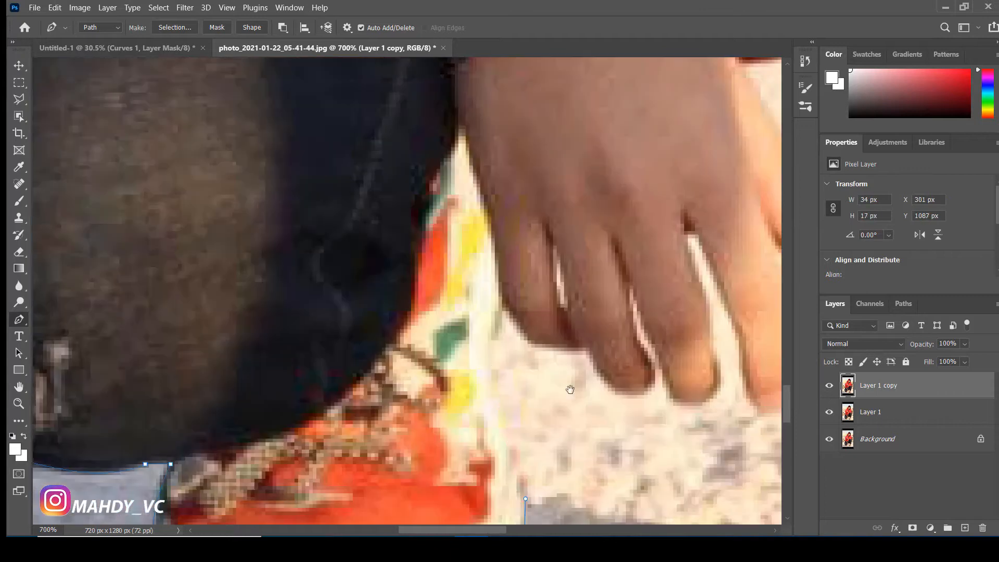
{"action": "left_click_drag", "start_coordinate": [558, 354], "coordinate": [217, 211]}
{"action": "left_click_drag", "start_coordinate": [269, 248], "coordinate": [282, 253]}
{"action": "left_click_drag", "start_coordinate": [306, 244], "coordinate": [309, 235]}
{"action": "left_click", "coordinate": [302, 215]}
{"action": "left_click", "coordinate": [287, 189]}
{"action": "left_click", "coordinate": [284, 156]}
{"action": "left_click", "coordinate": [284, 142]}
{"action": "left_click", "coordinate": [299, 182]}
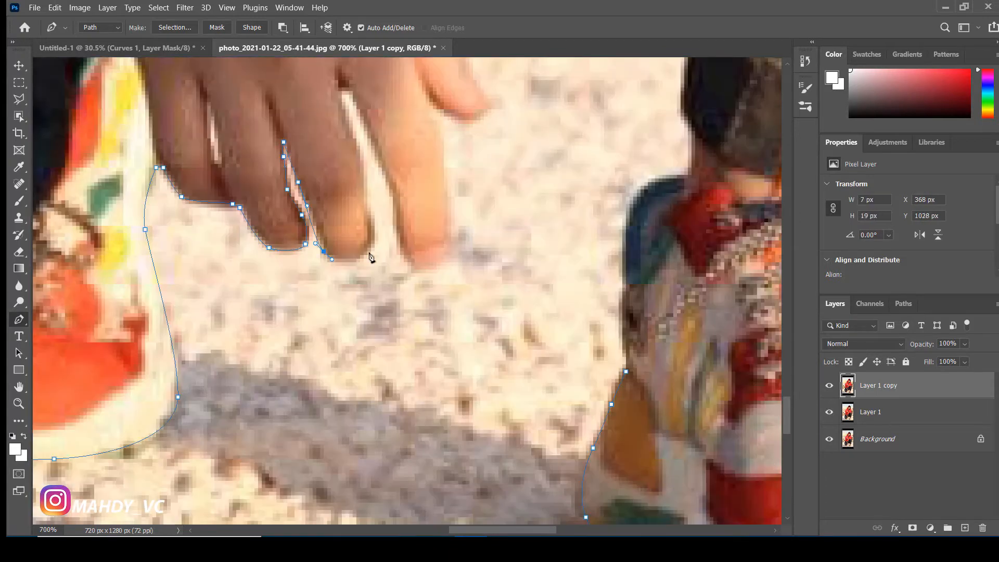
{"action": "left_click_drag", "start_coordinate": [382, 167], "coordinate": [392, 192]}
- Trace the path around the index finger and thumb, up the hand, and along the underside of the hoodie's hem
{"action": "left_click_drag", "start_coordinate": [412, 264], "coordinate": [453, 240]}
{"action": "left_click_drag", "start_coordinate": [444, 153], "coordinate": [479, 120]}
{"action": "left_click", "coordinate": [433, 106]}
{"action": "left_click", "coordinate": [492, 106]}
{"action": "left_click_drag", "start_coordinate": [479, 83], "coordinate": [492, 374]}
{"action": "left_click", "coordinate": [407, 207]}
{"action": "left_click_drag", "start_coordinate": [585, 169], "coordinate": [631, 143]}
- Trace the path down the inner edge of the standing trouser leg to the front shoe and close it
{"action": "left_click_drag", "start_coordinate": [692, 110], "coordinate": [468, 273]}
{"action": "left_click_drag", "start_coordinate": [515, 357], "coordinate": [540, 161]}
{"action": "left_click", "coordinate": [498, 353]}
{"action": "left_click_drag", "start_coordinate": [497, 375], "coordinate": [540, 116]}
{"action": "left_click", "coordinate": [499, 193]}
{"action": "left_click_drag", "start_coordinate": [480, 298], "coordinate": [483, 307]}
- Mask Layer 1 copy from the closed path's selection, invert the mask, and hide Layer 1 and Background
{"action": "key", "text": "ctrl+Return"}
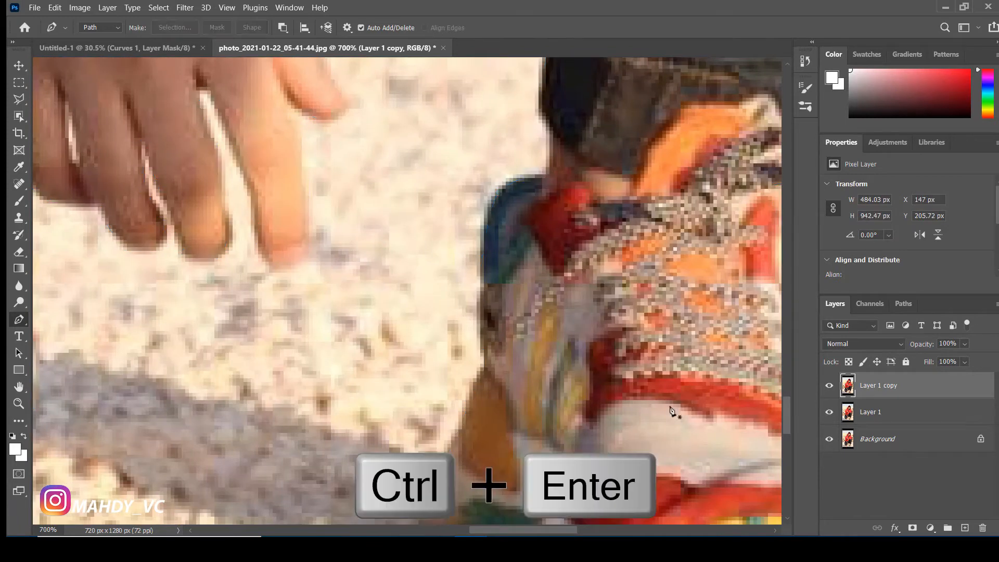
{"action": "left_click", "coordinate": [913, 528]}
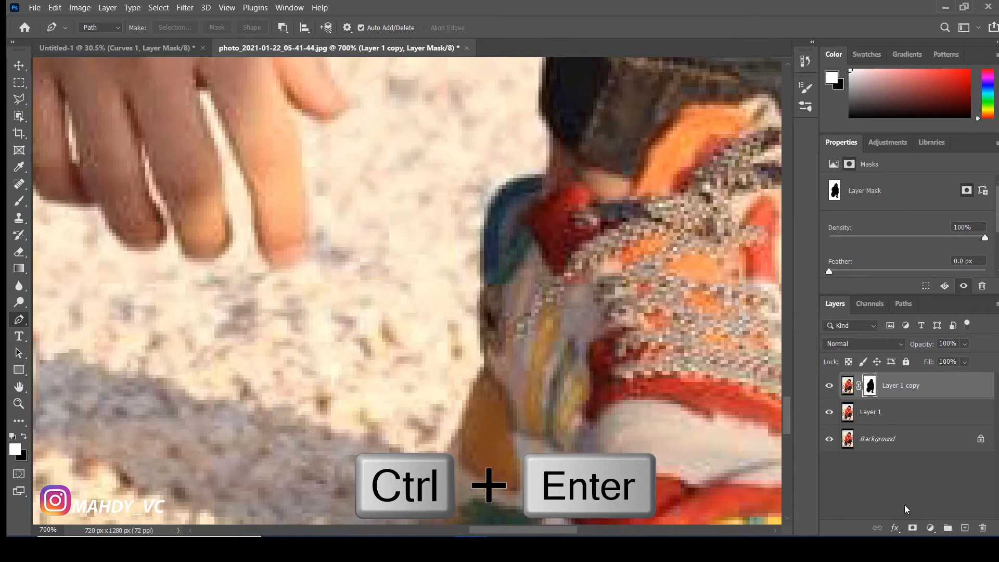
{"action": "key", "text": "ctrl+i"}
{"action": "key", "text": "ctrl+minus"}
{"action": "key", "text": "ctrl+minus"}
{"action": "key", "text": "ctrl+minus"}
{"action": "key", "text": "ctrl+minus"}
{"action": "key", "text": "ctrl+minus"}
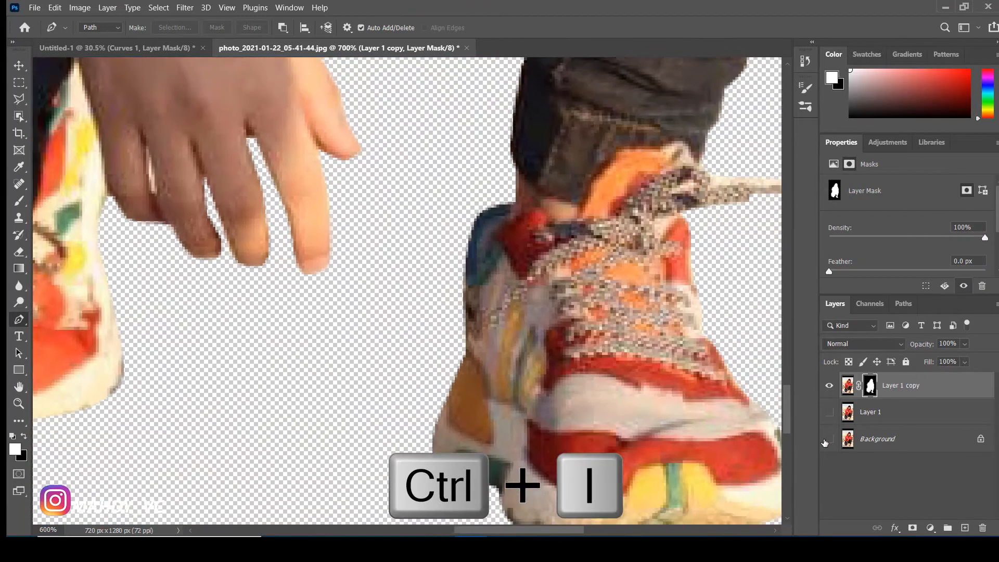
- Outline the narrow leftover gap between two fingers with the Pen tool, convert it to a selection, and invert the selection
{"action": "key", "text": "ctrl+plus"}
{"action": "key", "text": "ctrl+plus"}
{"action": "key", "text": "ctrl+plus"}
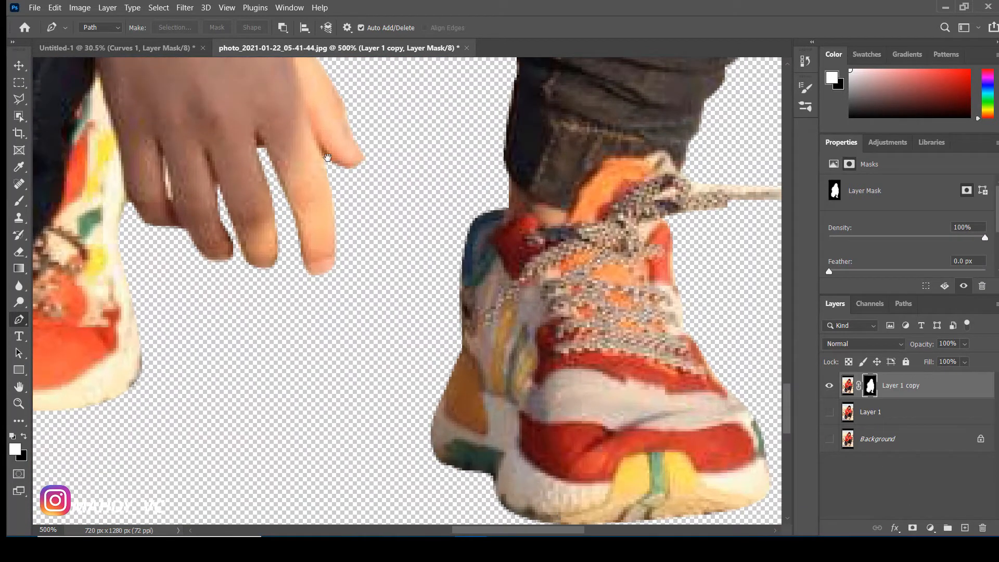
{"action": "left_click_drag", "start_coordinate": [241, 175], "coordinate": [511, 370]}
{"action": "key", "text": "ctrl+plus"}
{"action": "key", "text": "ctrl+plus"}
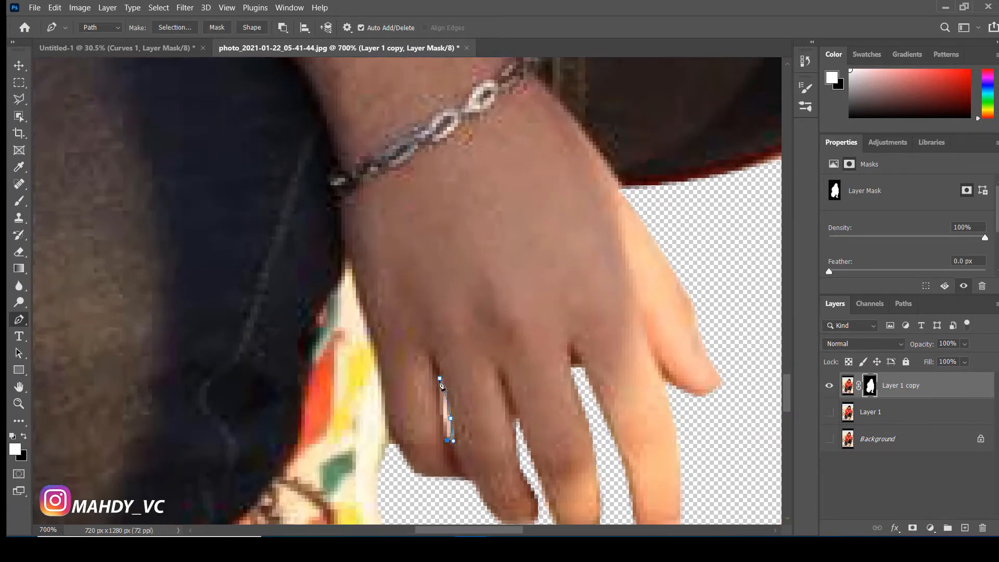
{"action": "key", "text": "ctrl+Return"}
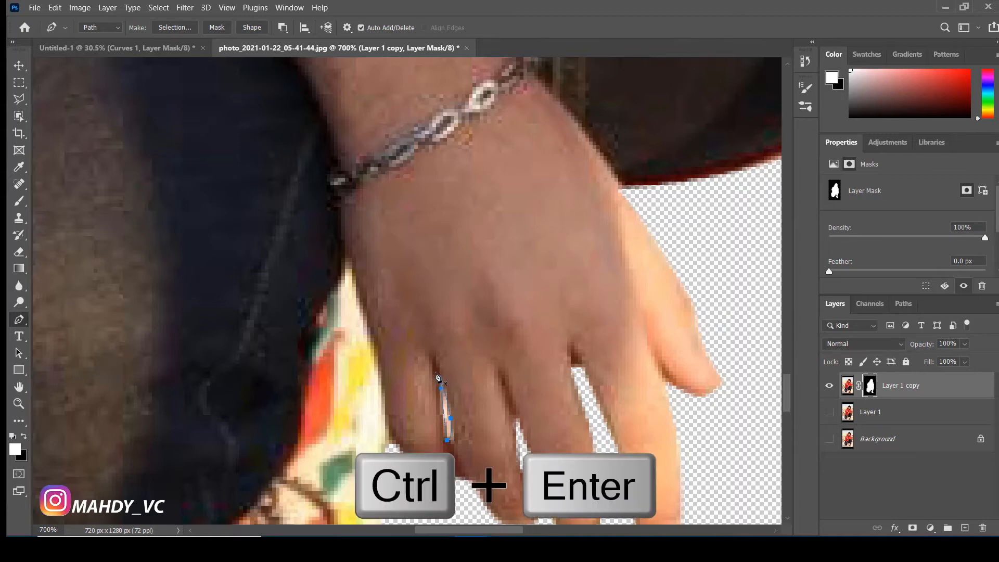
{"action": "key", "text": "ctrl+shift+i"}
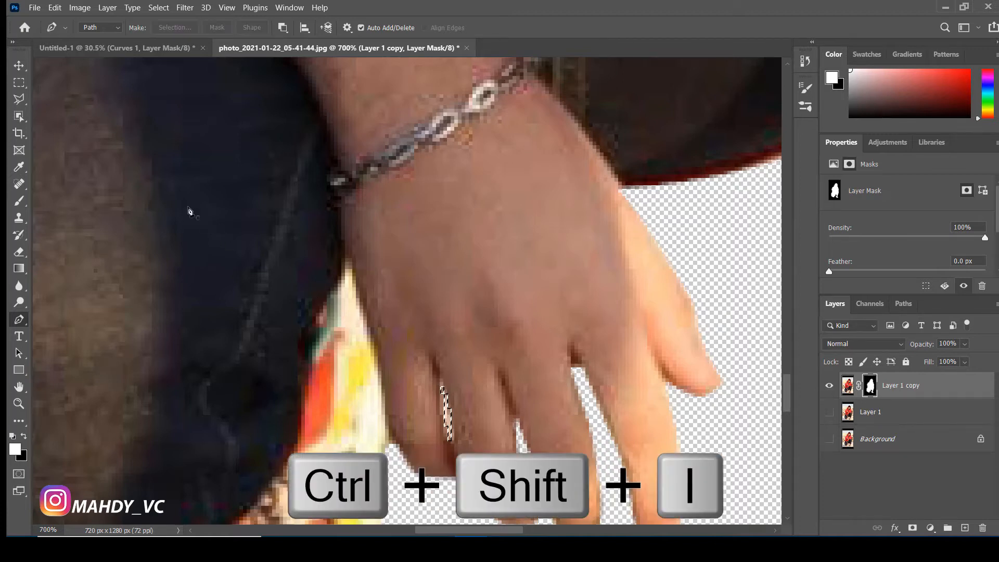
- Paint the finger gap black on the layer mask with the Brush tool, and deselect
{"action": "left_click", "coordinate": [20, 201]}
{"action": "key", "text": "x"}
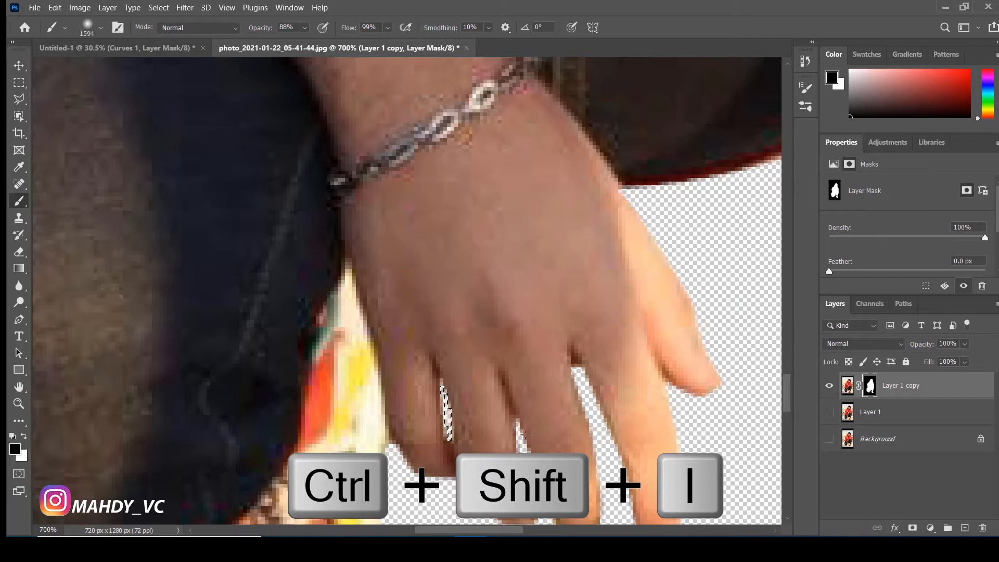
{"action": "key", "text": "ctrl+d"}
- Mask out the leftover background between the hair curls beside the hood with a 2 px black brush
{"action": "key", "text": "ctrl+minus"}
{"action": "key", "text": "ctrl+minus"}
{"action": "key", "text": "ctrl+minus"}
{"action": "key", "text": "ctrl+minus"}
{"action": "key", "text": "ctrl+minus"}
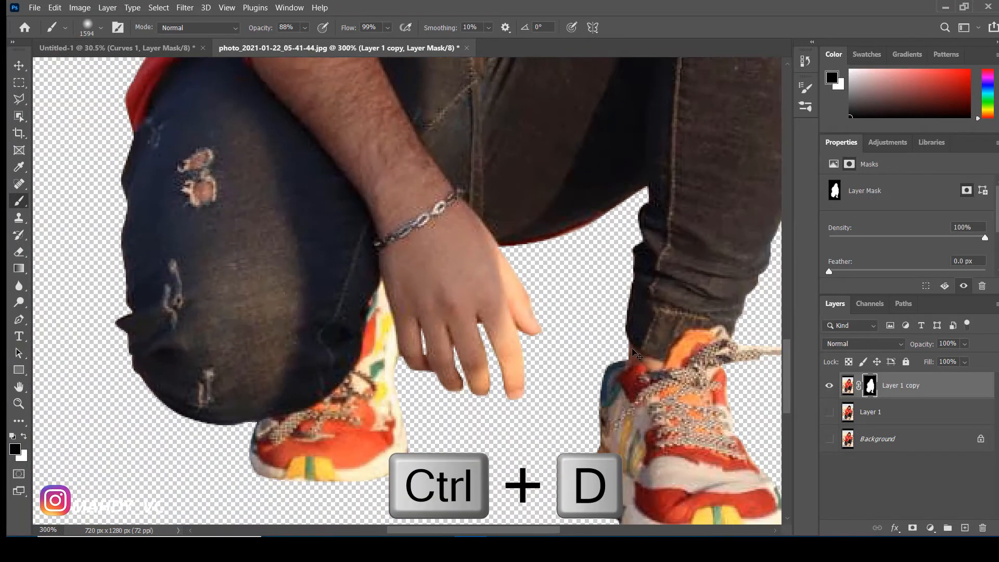
{"action": "left_click_drag", "start_coordinate": [682, 223], "coordinate": [595, 437]}
{"action": "left_click_drag", "start_coordinate": [552, 209], "coordinate": [567, 352]}
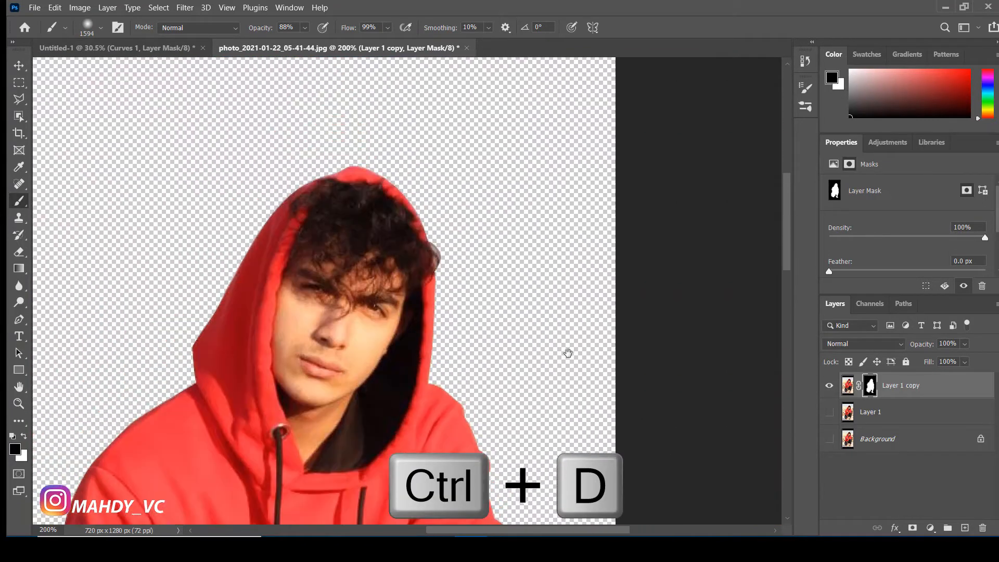
{"action": "key", "text": "ctrl+plus"}
{"action": "key", "text": "ctrl+plus"}
{"action": "key", "text": "ctrl+plus"}
{"action": "key", "text": "ctrl+plus"}
{"action": "key", "text": "ctrl+plus"}
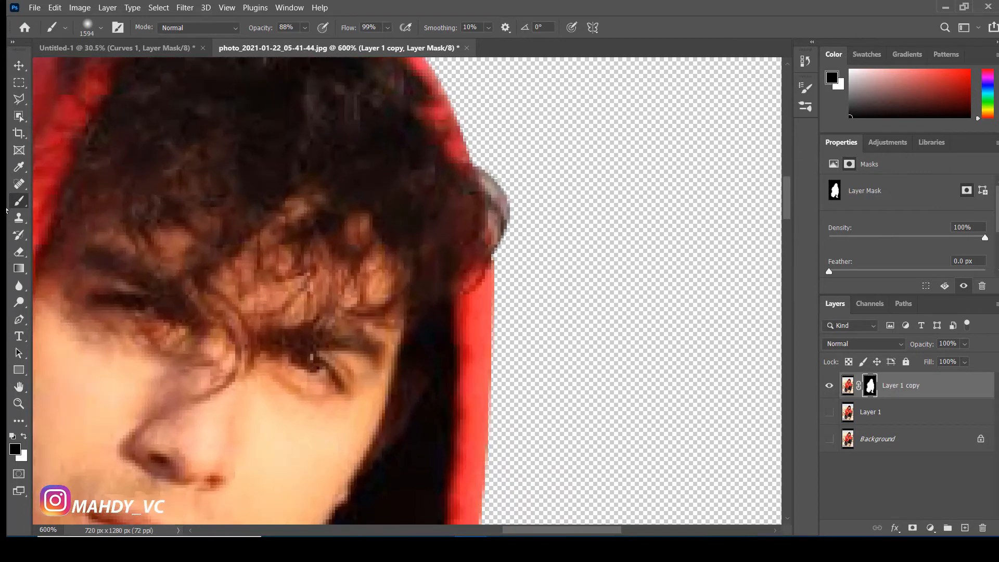
{"action": "right_click", "coordinate": [621, 262]}
{"action": "left_click_drag", "start_coordinate": [349, 266], "coordinate": [194, 274]}
{"action": "left_click_drag", "start_coordinate": [609, 274], "coordinate": [198, 286]}
{"action": "left_click_drag", "start_coordinate": [570, 262], "coordinate": [292, 268]}
{"action": "left_click_drag", "start_coordinate": [645, 259], "coordinate": [234, 278]}
{"action": "left_click_drag", "start_coordinate": [592, 262], "coordinate": [234, 281]}
{"action": "left_click_drag", "start_coordinate": [522, 198], "coordinate": [469, 196]}
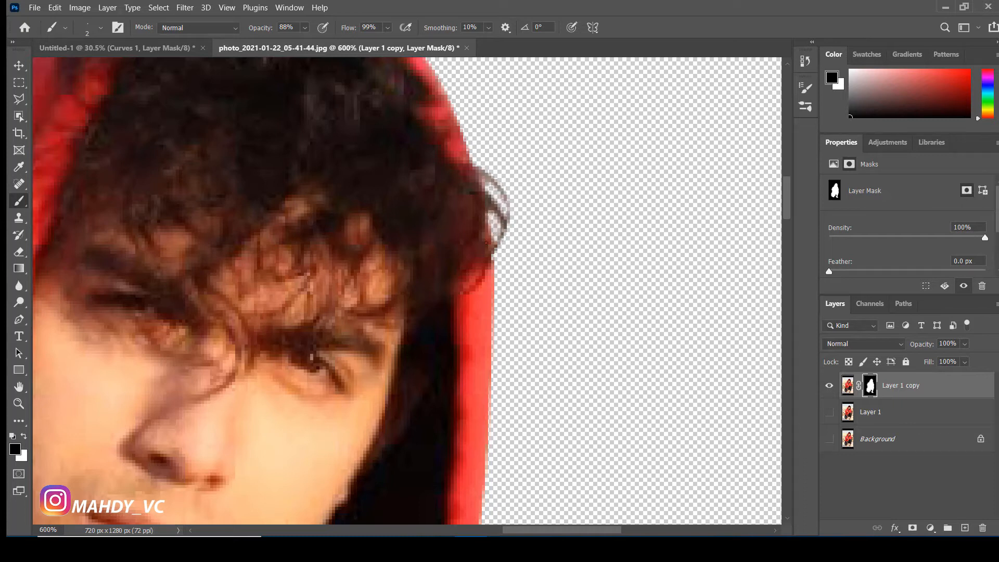
- Duplicate the masked layer of the man and move it into the Untitled-1 document, in front of the car
{"action": "key", "text": "ctrl+minus"}
{"action": "key", "text": "ctrl+minus"}
{"action": "key", "text": "ctrl+minus"}
{"action": "key", "text": "ctrl+minus"}
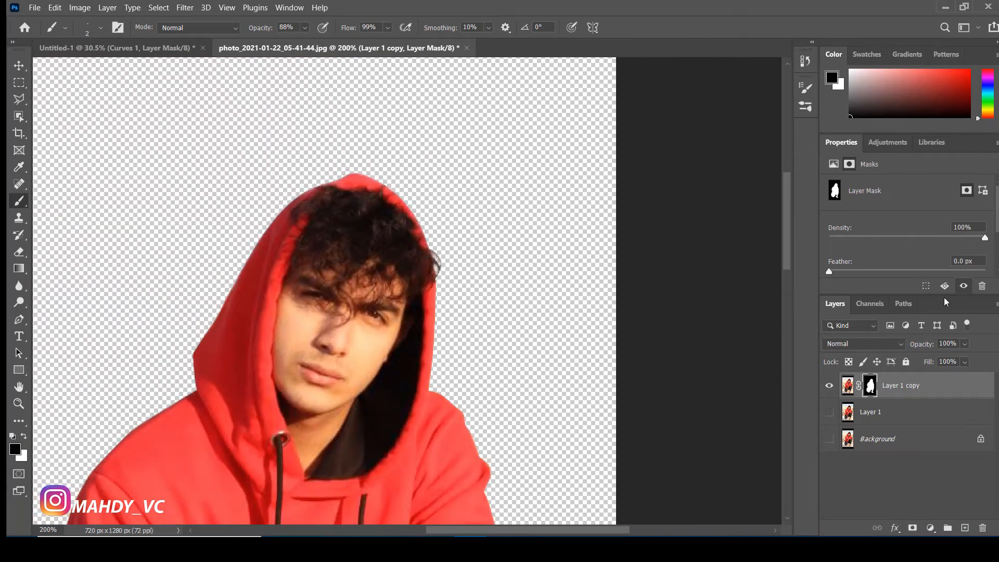
{"action": "key", "text": "ctrl+j"}
{"action": "key", "text": "v"}
{"action": "left_click_drag", "start_coordinate": [284, 287], "coordinate": [172, 48]}
{"action": "left_click_drag", "start_coordinate": [348, 363], "coordinate": [348, 364]}
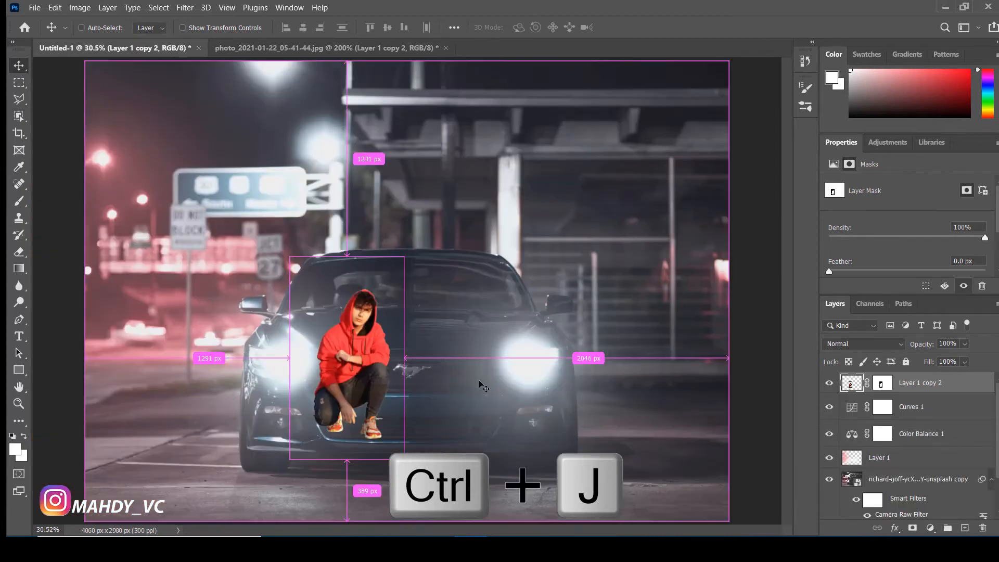
- Scale up the man and position him crouching in front of the car between the headlights
{"action": "key", "text": "ctrl+t"}
{"action": "left_click_drag", "start_coordinate": [390, 284], "coordinate": [517, 224]}
{"action": "left_click_drag", "start_coordinate": [376, 308], "coordinate": [415, 322]}
{"action": "left_click", "coordinate": [650, 27]}
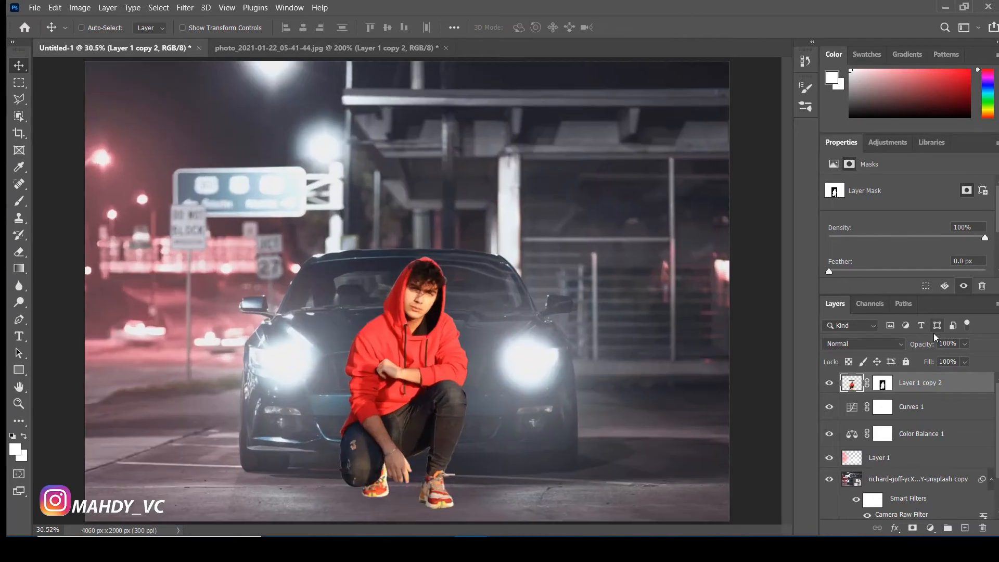
- Duplicate the man's layer, hide the lower copy, and add a blank layer between the two copies
{"action": "key", "text": "ctrl+j"}
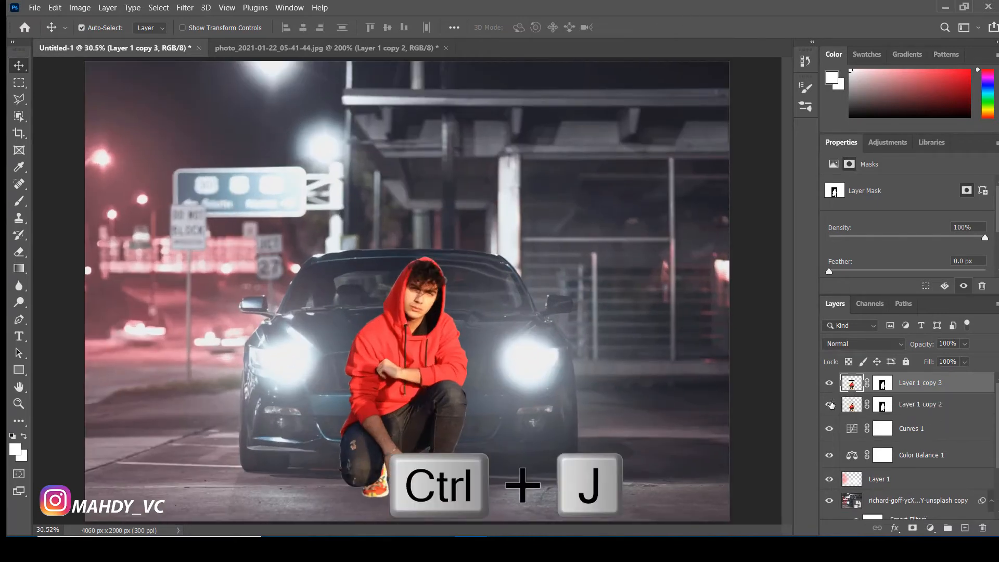
{"action": "left_click", "coordinate": [965, 527]}
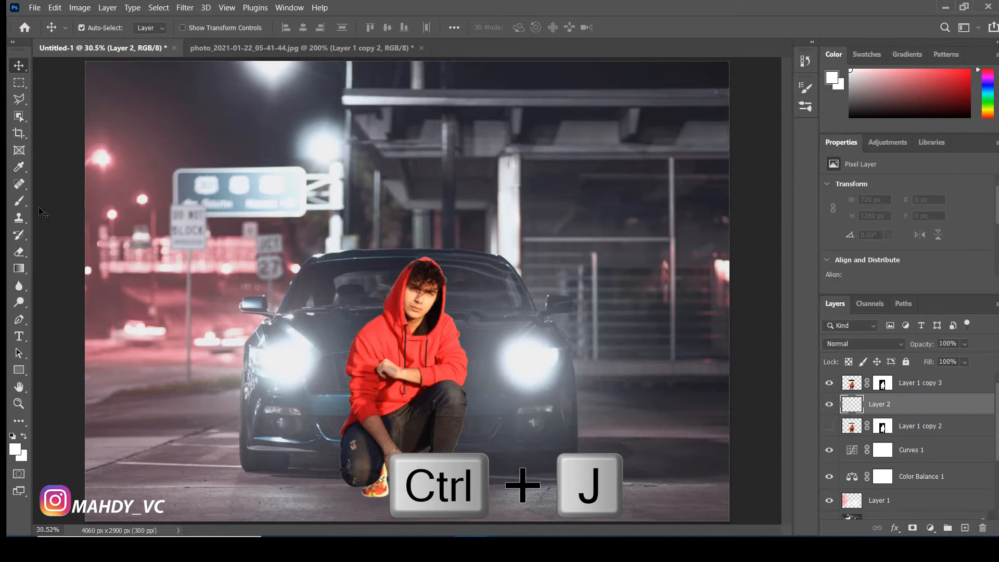
- Select the ground from the man's shoes to the image's right and bottom edges with the Polygonal Lasso
{"action": "left_click", "coordinate": [19, 99]}
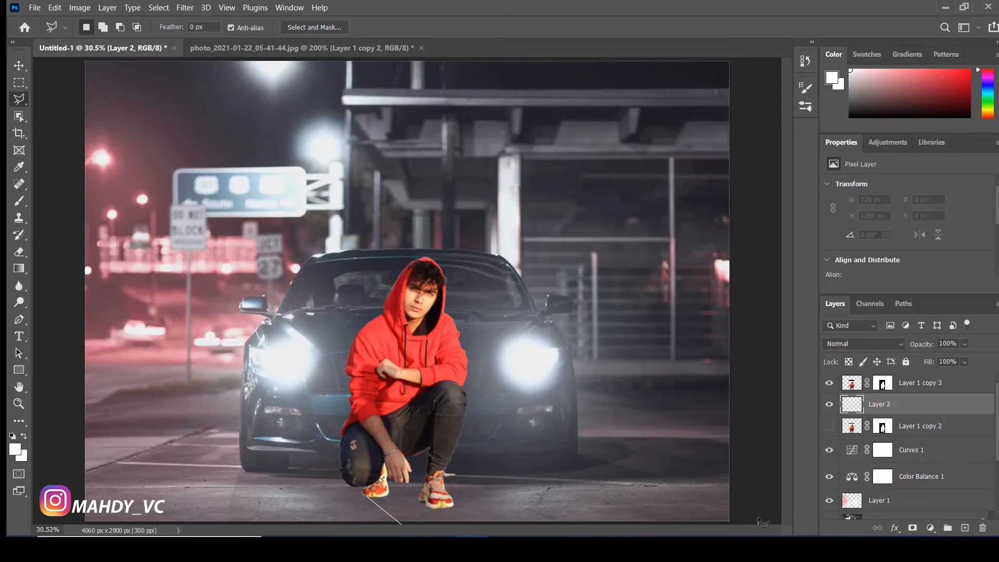
{"action": "left_click", "coordinate": [741, 483]}
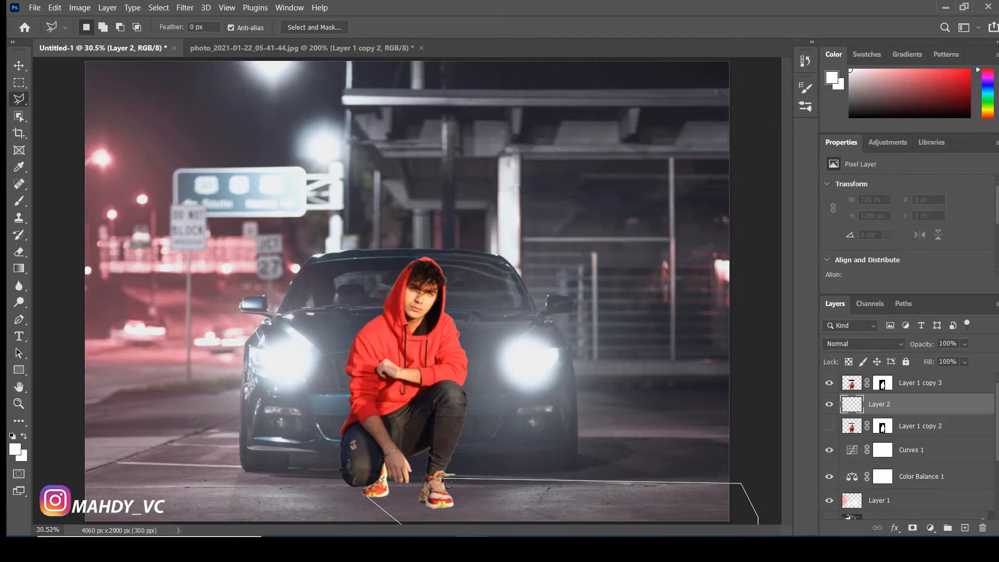
{"action": "left_click", "coordinate": [365, 492]}
- Paint the selected ground area black with a 2286 px brush on Layer 2, and deselect
{"action": "left_click", "coordinate": [18, 201]}
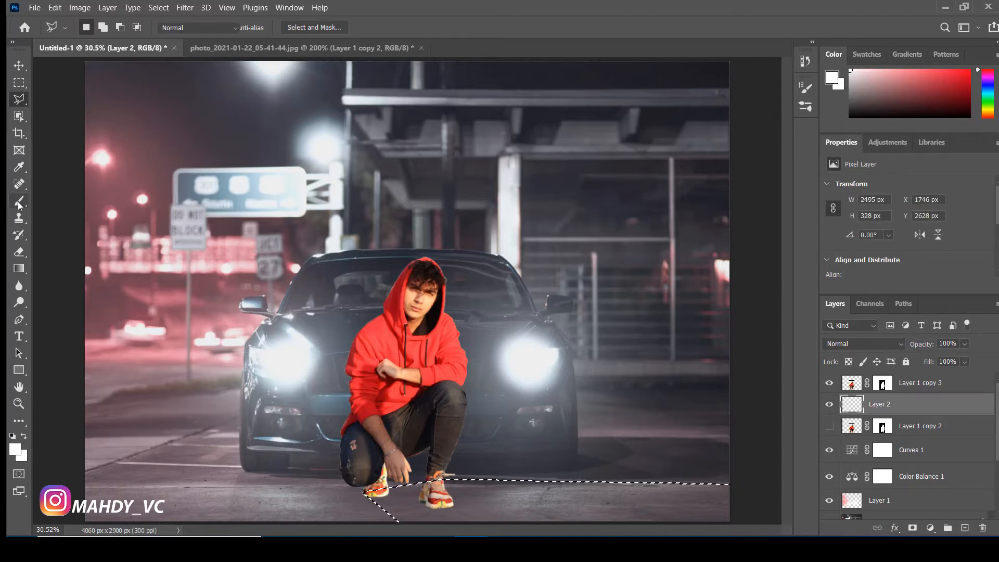
{"action": "key", "text": "d"}
{"action": "key", "text": "ctrl+minus"}
{"action": "key", "text": "ctrl+minus"}
{"action": "left_click_drag", "start_coordinate": [460, 370], "coordinate": [588, 379]}
{"action": "left_click_drag", "start_coordinate": [281, 454], "coordinate": [540, 478]}
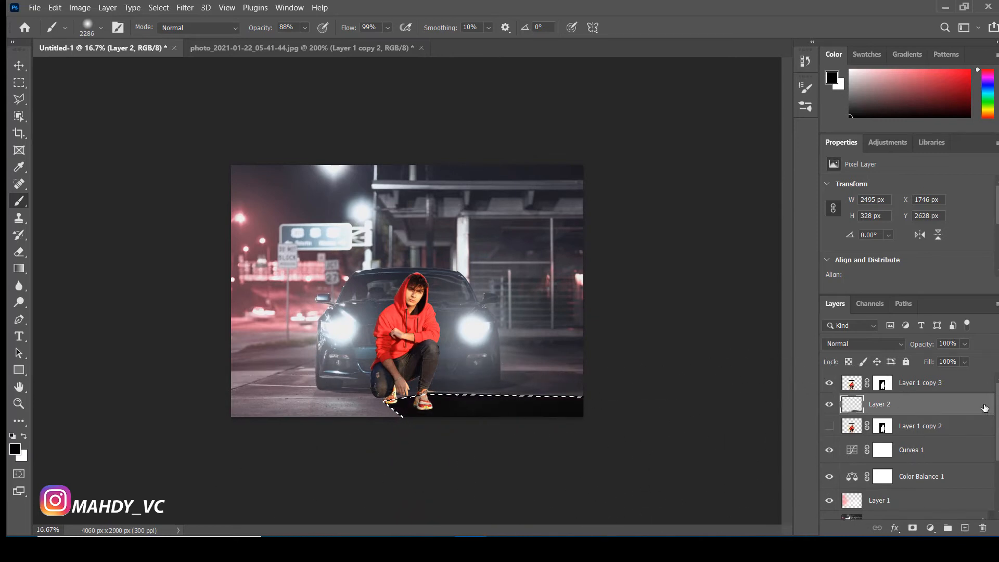
{"action": "key", "text": "ctrl+d"}
- Lower the ground shadow layer's opacity to 43% and apply a Gaussian Blur with a 14.7 px radius
{"action": "left_click_drag", "start_coordinate": [875, 343], "coordinate": [887, 343]}
{"action": "left_click", "coordinate": [185, 7]}
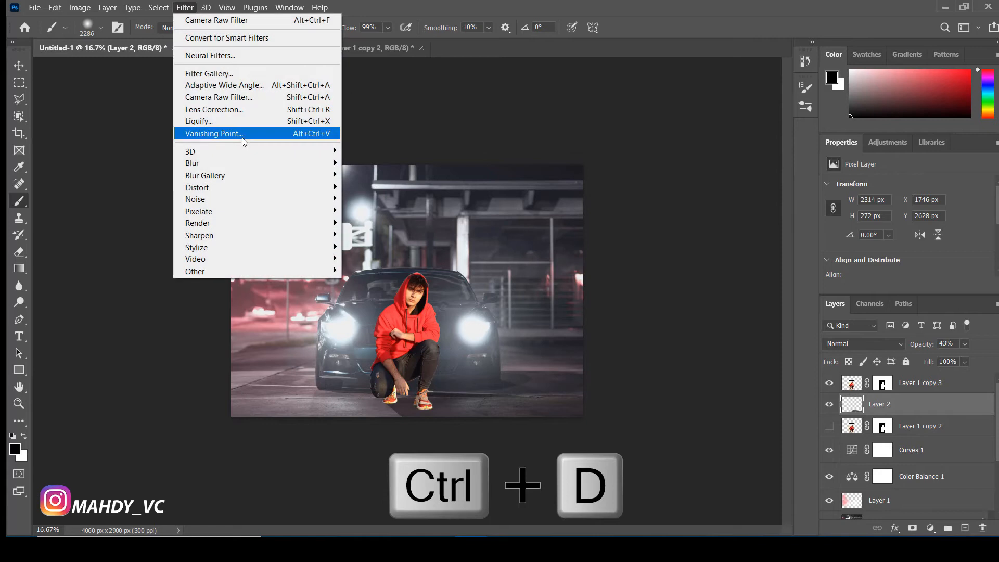
{"action": "mouse_move", "coordinate": [260, 160]}
{"action": "left_click", "coordinate": [392, 210]}
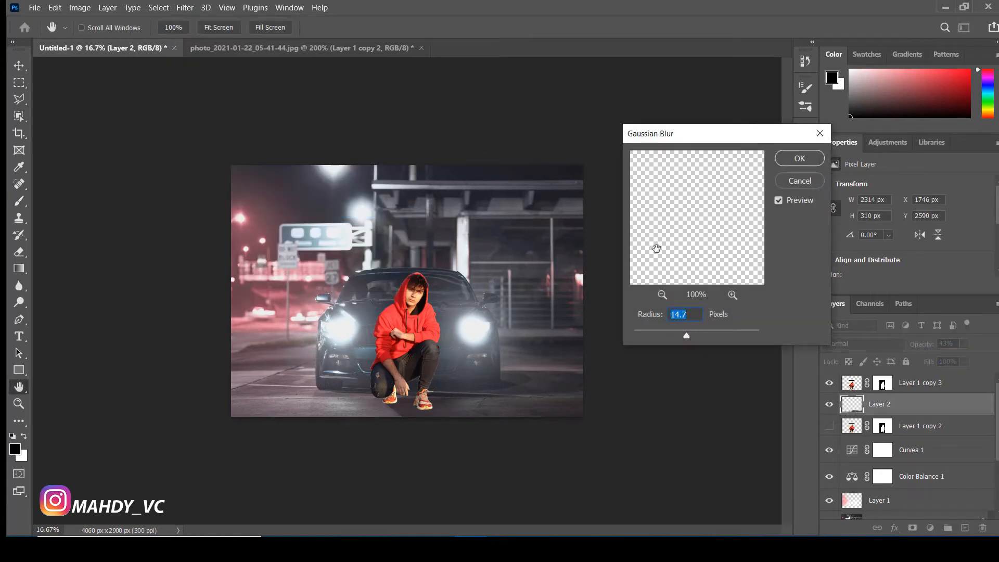
{"action": "left_click", "coordinate": [786, 159]}
{"action": "key", "text": "b"}
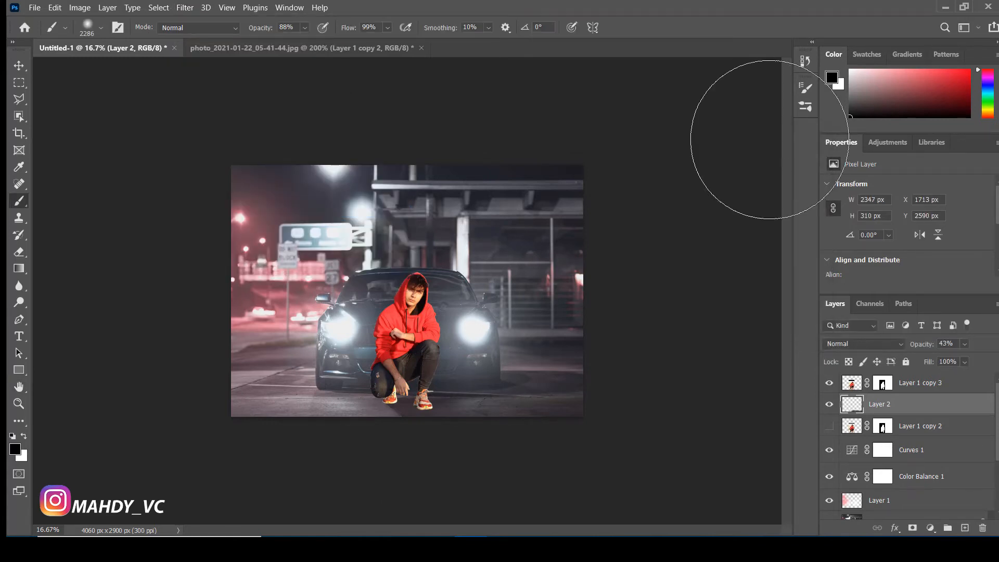
- Reduce the opacity of the ground shadow on Layer 2 to 25%
{"action": "key", "text": "ctrl+plus"}
{"action": "left_click_drag", "start_coordinate": [610, 375], "coordinate": [587, 292]}
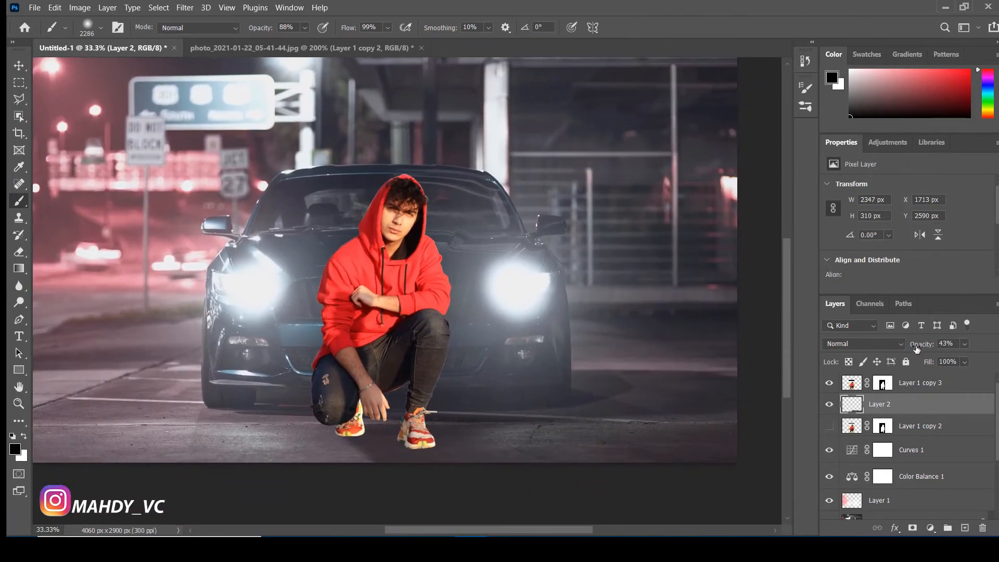
{"action": "left_click_drag", "start_coordinate": [895, 345], "coordinate": [905, 347]}
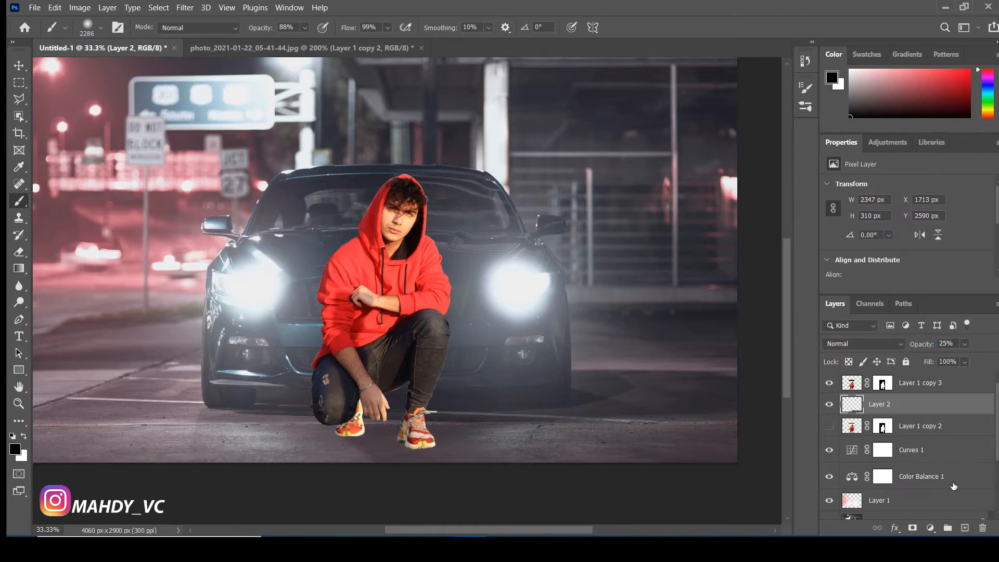
- On a new layer above Layer 2, paint a contact shadow under the front shoe with a 34 px black brush and erase the excess
{"action": "left_click", "coordinate": [965, 528]}
{"action": "key", "text": "ctrl+plus"}
{"action": "key", "text": "ctrl+plus"}
{"action": "key", "text": "ctrl+plus"}
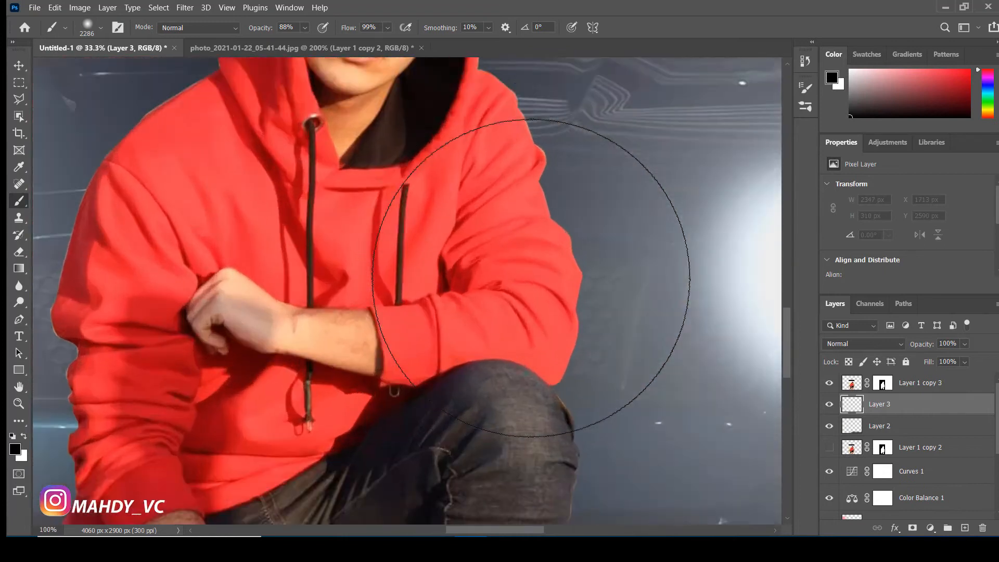
{"action": "left_click_drag", "start_coordinate": [520, 377], "coordinate": [506, 207]}
{"action": "left_click_drag", "start_coordinate": [474, 411], "coordinate": [489, 87]}
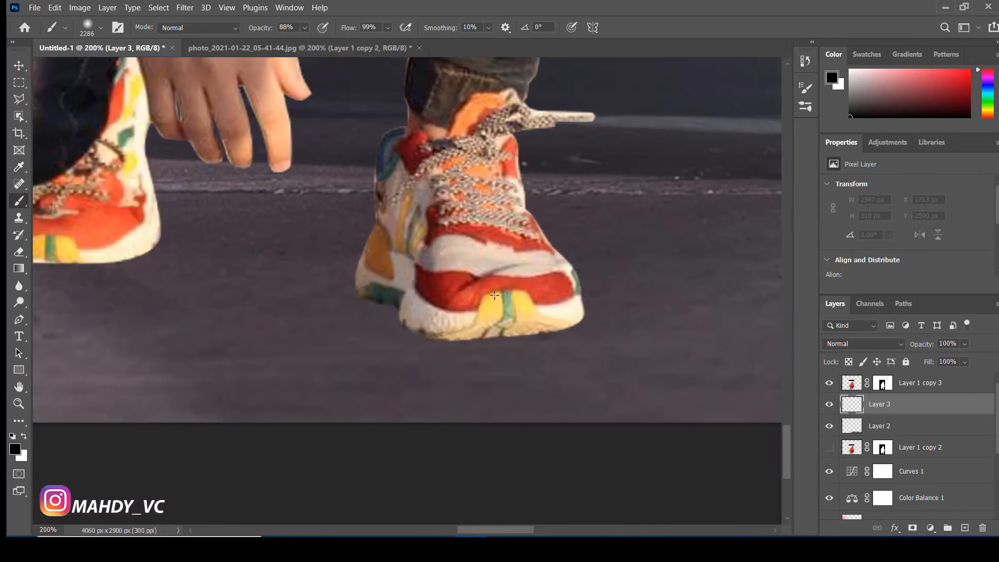
{"action": "left_click_drag", "start_coordinate": [571, 323], "coordinate": [233, 331]}
{"action": "left_click_drag", "start_coordinate": [617, 331], "coordinate": [257, 336]}
{"action": "left_click_drag", "start_coordinate": [635, 308], "coordinate": [453, 316]}
{"action": "left_click_drag", "start_coordinate": [595, 307], "coordinate": [478, 321]}
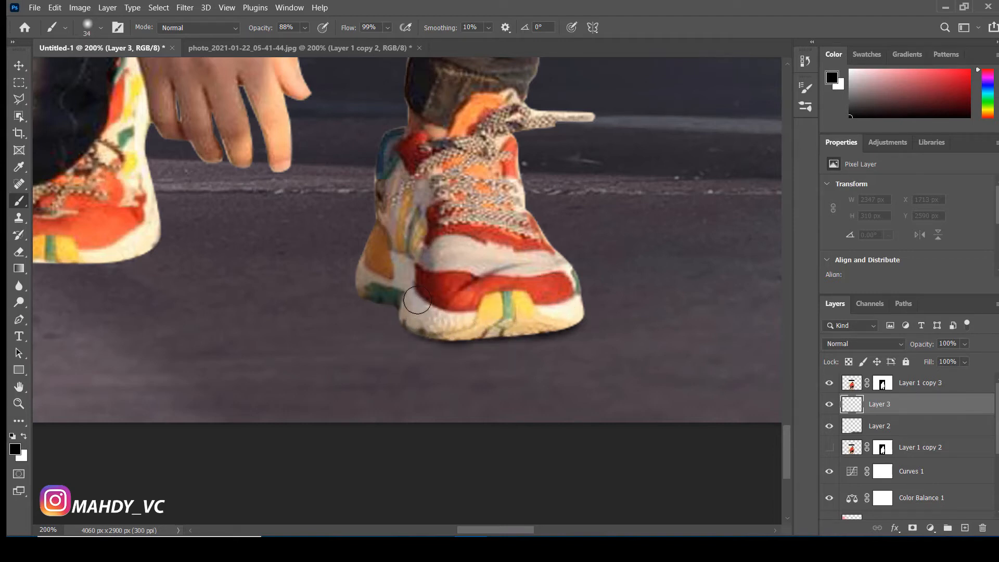
{"action": "mouse_move", "coordinate": [374, 283]}
{"action": "left_mouse_down"}
{"action": "mouse_move", "coordinate": [357, 297]}
{"action": "mouse_move", "coordinate": [319, 291]}
{"action": "mouse_move", "coordinate": [314, 303]}
{"action": "left_mouse_up"}
{"action": "left_click", "coordinate": [19, 253]}
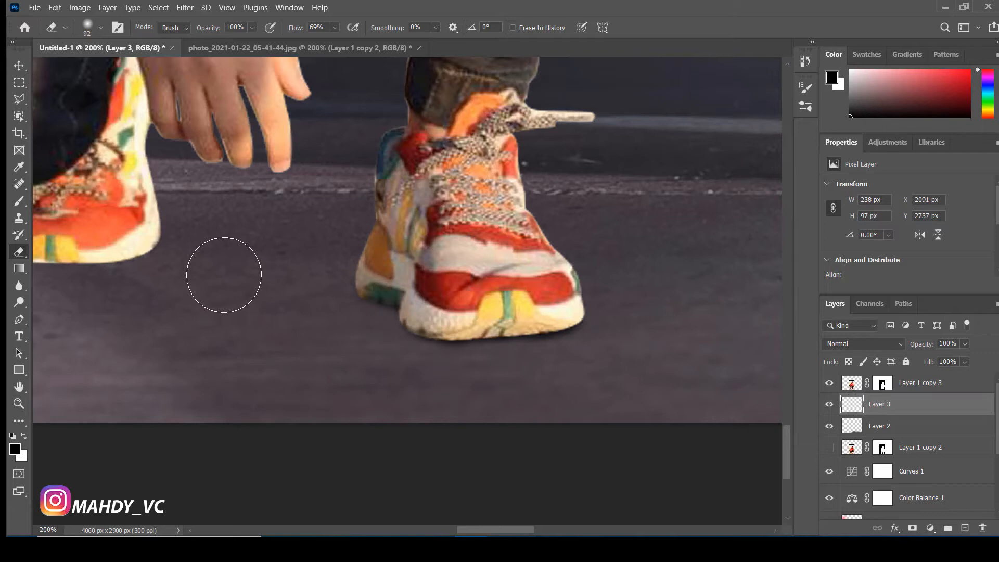
- Paint a contact shadow along the sole of the shoe beside the lowered knee with the 34 px black brush
{"action": "left_click_drag", "start_coordinate": [224, 275], "coordinate": [546, 319]}
{"action": "left_click", "coordinate": [18, 200]}
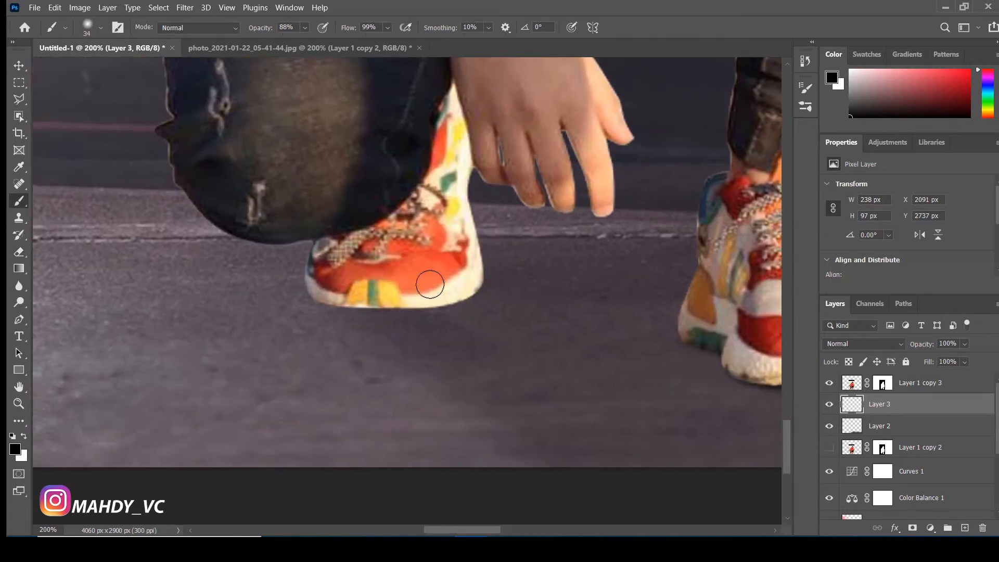
{"action": "mouse_move", "coordinate": [424, 285]}
{"action": "left_mouse_down"}
{"action": "mouse_move", "coordinate": [461, 278]}
{"action": "mouse_move", "coordinate": [429, 292]}
{"action": "mouse_move", "coordinate": [444, 284]}
{"action": "mouse_move", "coordinate": [384, 289]}
{"action": "mouse_move", "coordinate": [438, 292]}
{"action": "mouse_move", "coordinate": [409, 294]}
{"action": "mouse_move", "coordinate": [327, 285]}
{"action": "mouse_move", "coordinate": [369, 292]}
{"action": "mouse_move", "coordinate": [329, 284]}
{"action": "mouse_move", "coordinate": [352, 294]}
{"action": "mouse_move", "coordinate": [323, 274]}
{"action": "mouse_move", "coordinate": [344, 293]}
{"action": "mouse_move", "coordinate": [327, 271]}
{"action": "left_mouse_up"}
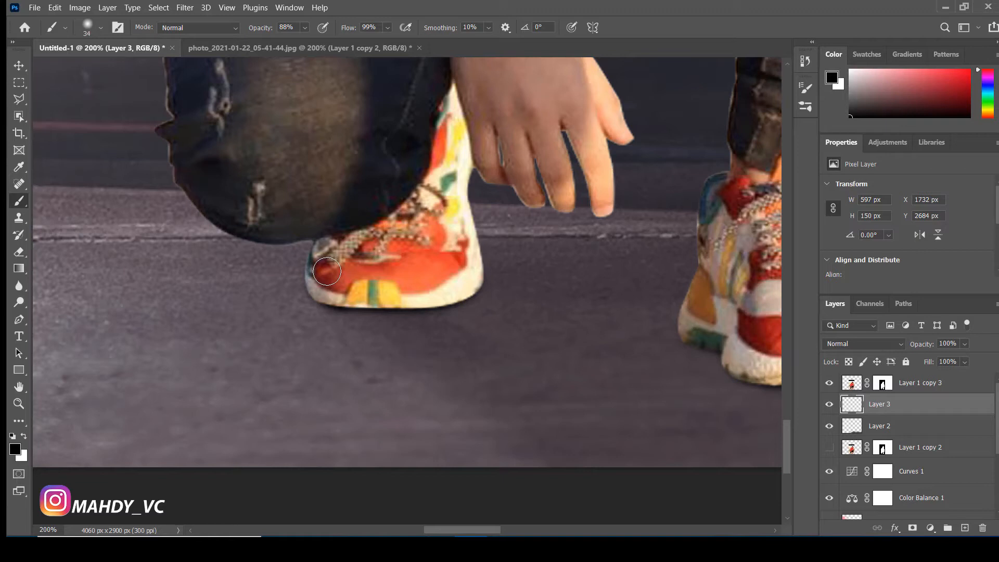
{"action": "key", "text": "ctrl+minus"}
{"action": "key", "text": "ctrl+minus"}
{"action": "key", "text": "ctrl+minus"}
{"action": "key", "text": "ctrl+minus"}
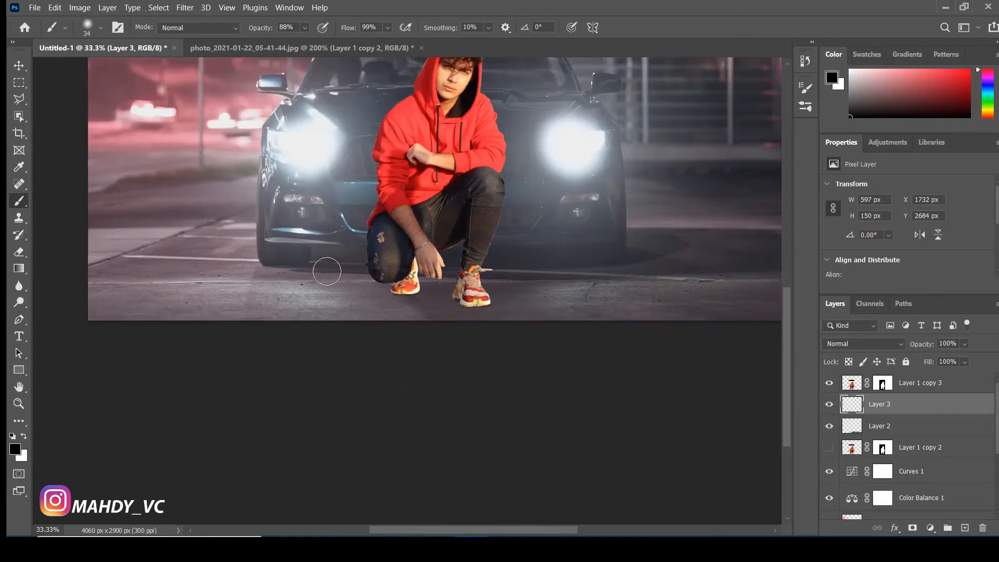
- On a new layer above Layer 3, paint a soft shadow under the lowered knee with a 458 px brush at 15% opacity; set layer opacity to 55%
{"action": "key", "text": "ctrl+minus"}
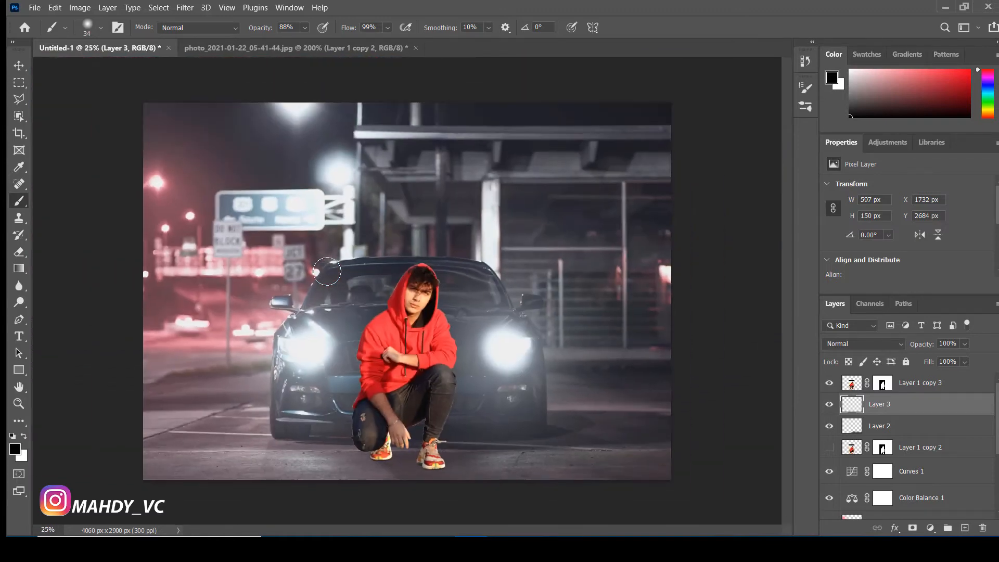
{"action": "key", "text": "ctrl+plus"}
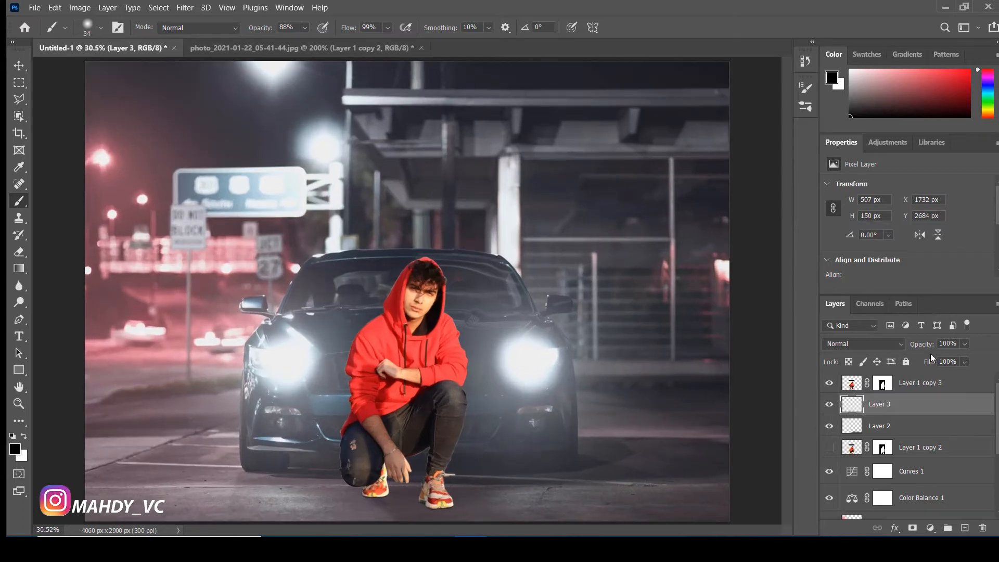
{"action": "left_click", "coordinate": [962, 530]}
{"action": "left_click_drag", "start_coordinate": [222, 30], "coordinate": [210, 32]}
{"action": "right_click", "coordinate": [391, 367], "text": "alt"}
{"action": "mouse_move", "coordinate": [380, 500]}
{"action": "left_mouse_down"}
{"action": "mouse_move", "coordinate": [367, 532]}
{"action": "mouse_move", "coordinate": [372, 512]}
{"action": "left_mouse_up"}
{"action": "left_click_drag", "start_coordinate": [923, 350], "coordinate": [868, 343]}
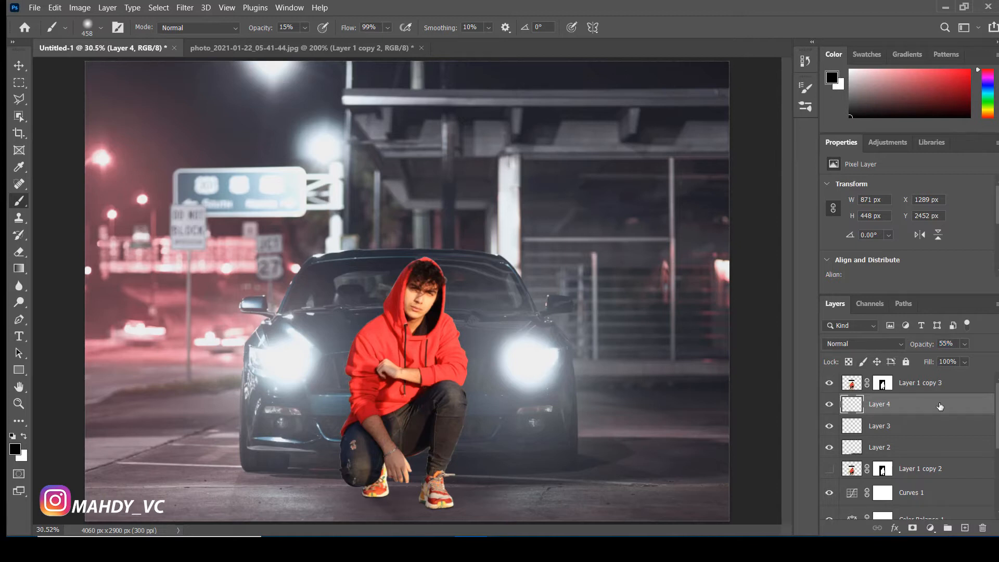
- Add an Exposure adjustment of -2.38 clipped to Layer 1 copy 3 and mask its effect over the face and hoodie with a 168 px black brush
{"action": "left_click", "coordinate": [946, 385]}
{"action": "left_click", "coordinate": [931, 528]}
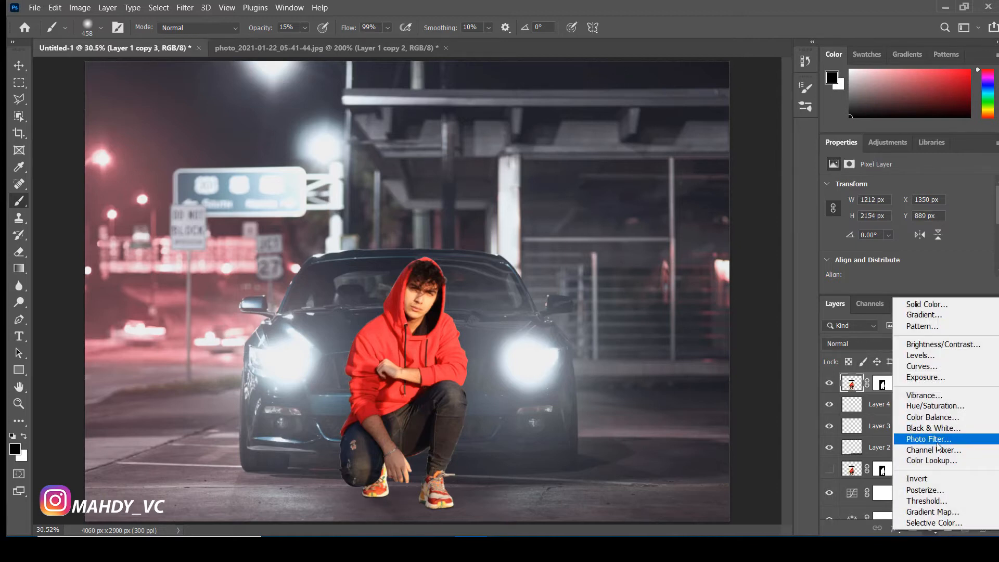
{"action": "left_click", "coordinate": [945, 377]}
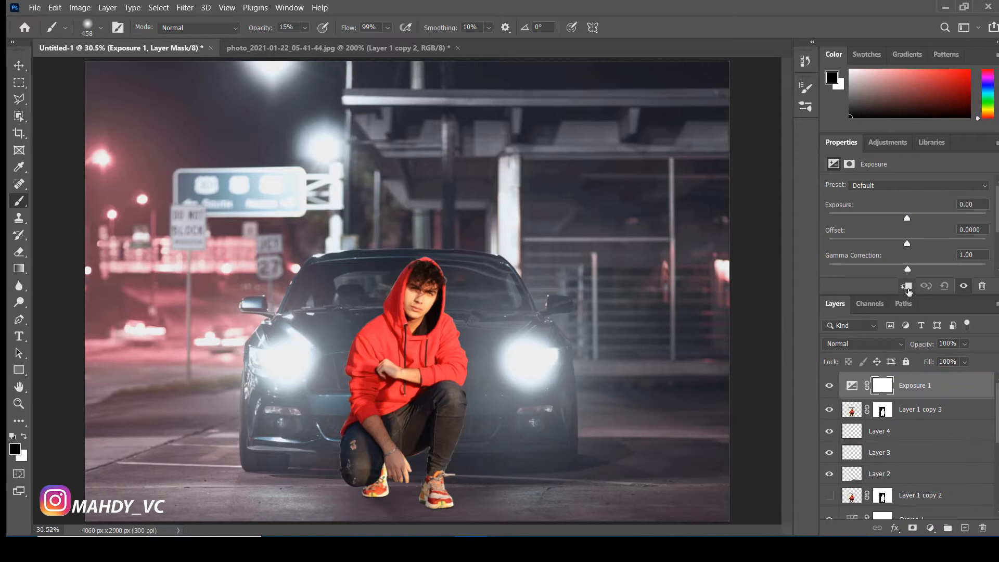
{"action": "left_click", "coordinate": [906, 286]}
{"action": "mouse_move", "coordinate": [839, 206]}
{"action": "left_mouse_down"}
{"action": "mouse_move", "coordinate": [649, 207]}
{"action": "mouse_move", "coordinate": [691, 209]}
{"action": "mouse_move", "coordinate": [682, 209]}
{"action": "left_mouse_up"}
{"action": "left_click_drag", "start_coordinate": [546, 335], "coordinate": [522, 336]}
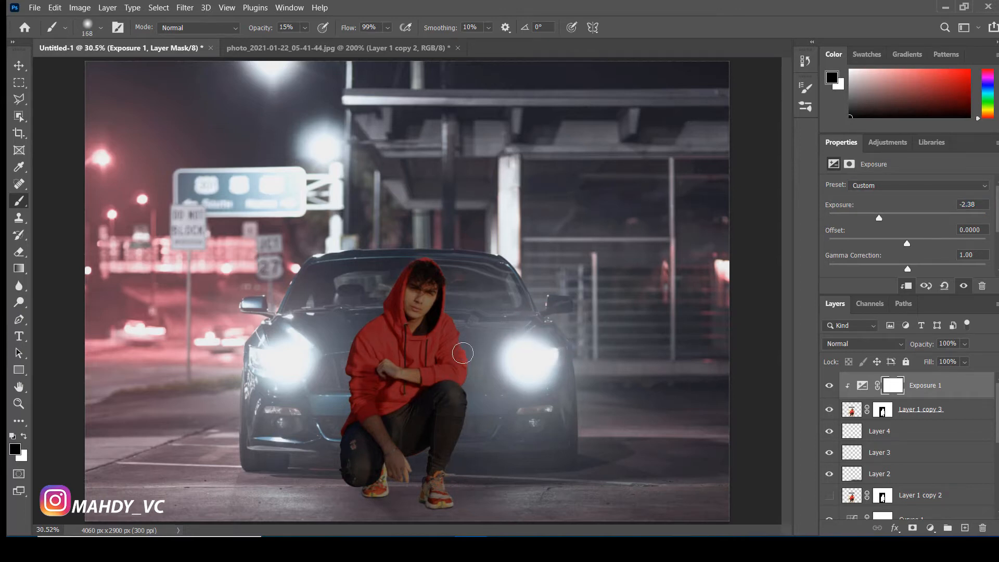
{"action": "left_click_drag", "start_coordinate": [407, 286], "coordinate": [417, 314]}
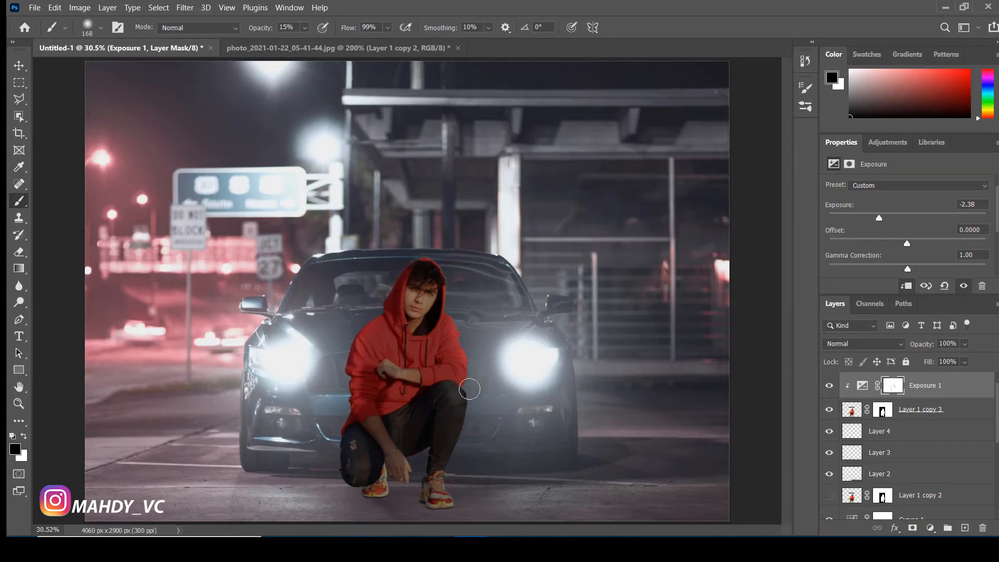
- Add a Hue/Saturation adjustment clipped to the man's layer with saturation -45 and lightness -10
{"action": "left_click", "coordinate": [930, 528]}
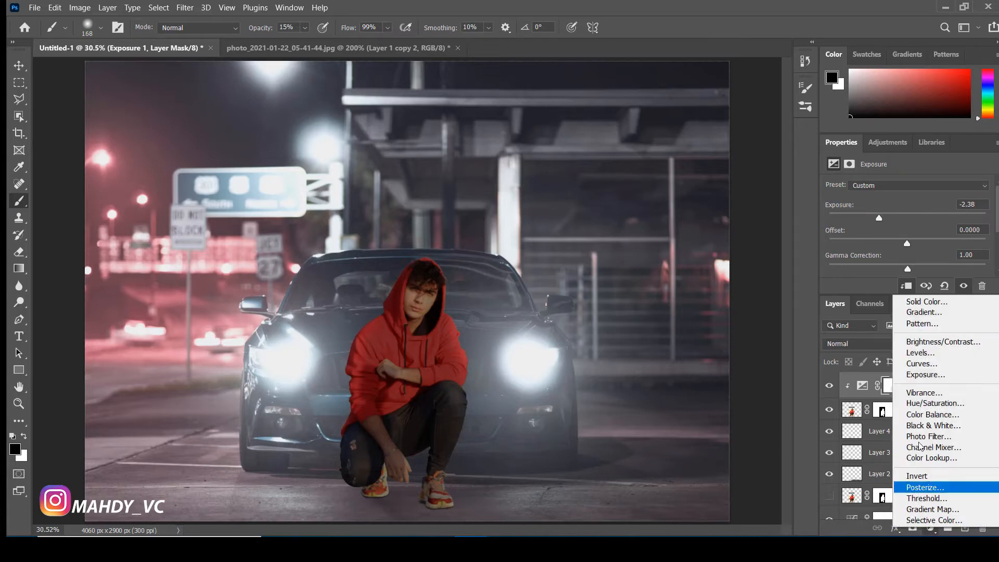
{"action": "left_click", "coordinate": [925, 403]}
{"action": "key", "text": "ctrl+alt+g"}
{"action": "mouse_move", "coordinate": [831, 249]}
{"action": "left_mouse_down"}
{"action": "mouse_move", "coordinate": [806, 248]}
{"action": "mouse_move", "coordinate": [843, 251]}
{"action": "left_mouse_up"}
{"action": "scroll", "coordinate": [869, 255], "scroll_direction": "down", "scroll_amount": 2}
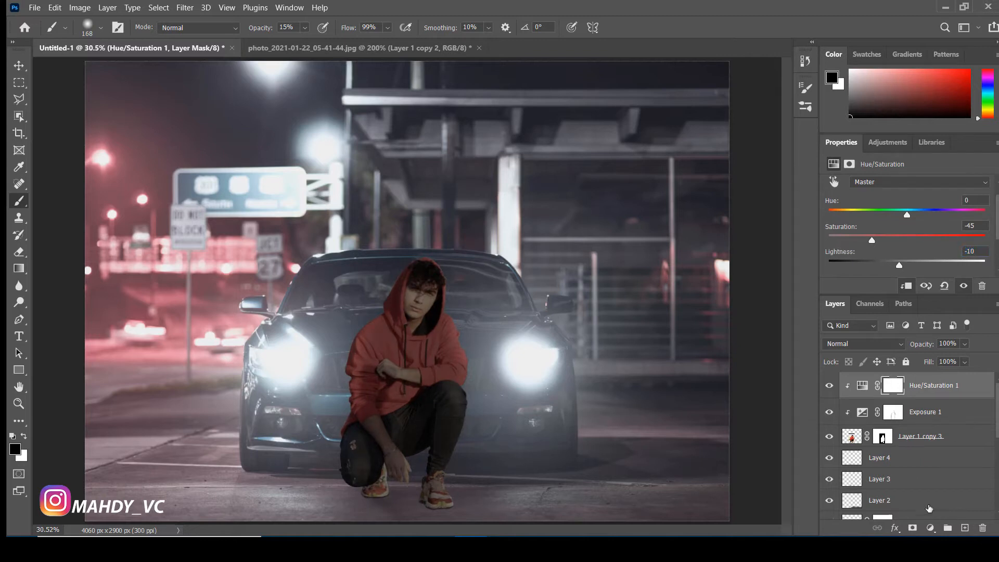
- Add a second clipped Hue/Saturation adjustment with Colorize enabled, hue 0, saturation 13 and lightness -1
{"action": "left_click", "coordinate": [929, 527]}
{"action": "left_click", "coordinate": [929, 399]}
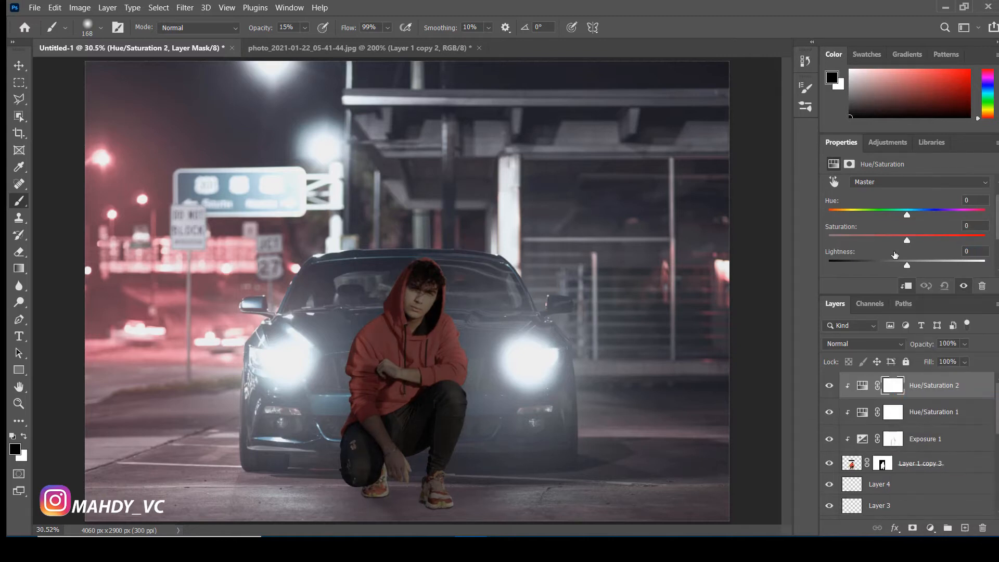
{"action": "scroll", "coordinate": [848, 234], "scroll_direction": "down", "scroll_amount": 2}
{"action": "left_click", "coordinate": [895, 262]}
{"action": "scroll", "coordinate": [878, 242], "scroll_direction": "up", "scroll_amount": 2}
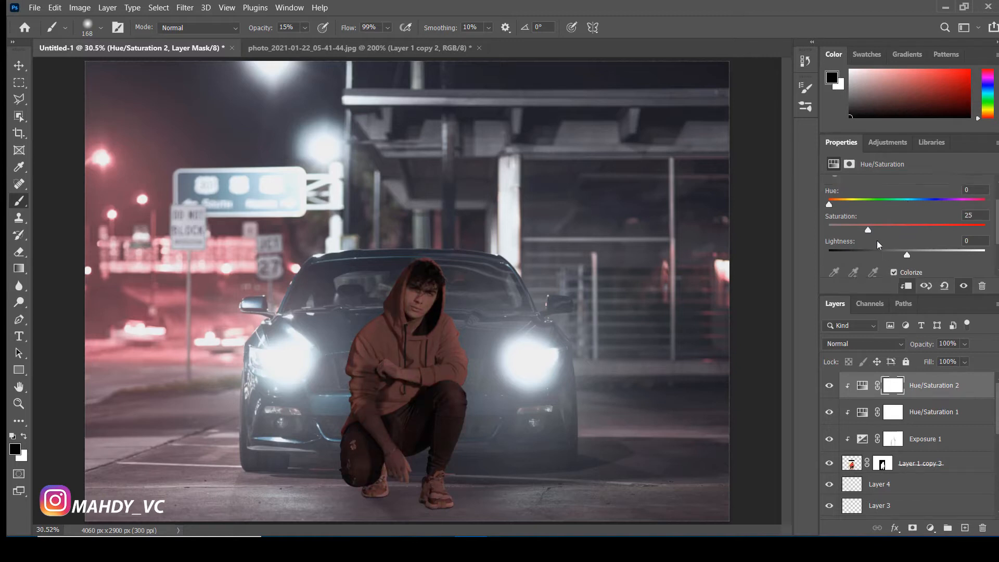
{"action": "left_click", "coordinate": [836, 201]}
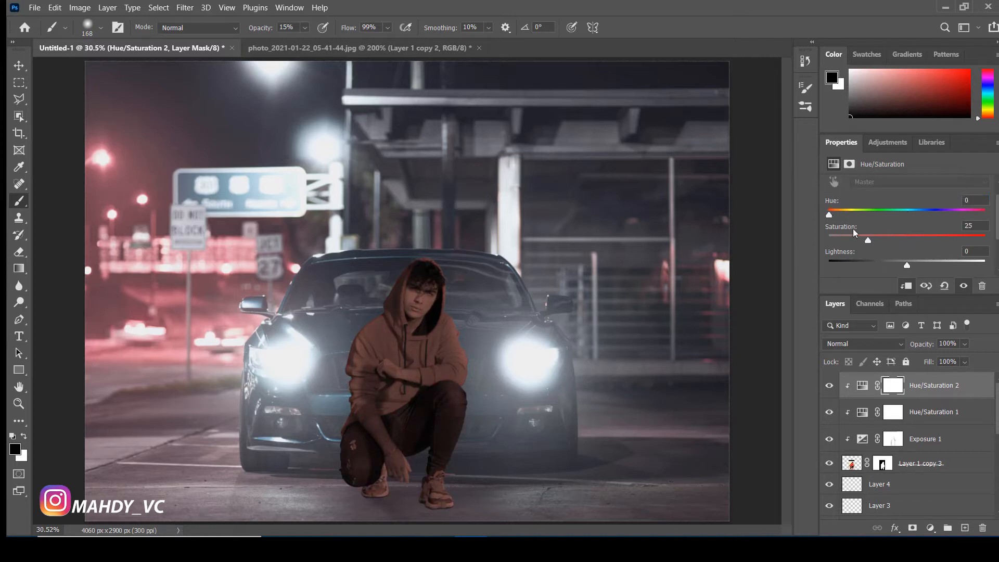
{"action": "left_click_drag", "start_coordinate": [844, 229], "coordinate": [844, 253]}
- Set Hue/Saturation 2's Blend If underlying-layer shadows to 0/77 and lower the layer's opacity to 91%
{"action": "double_click", "coordinate": [978, 390]}
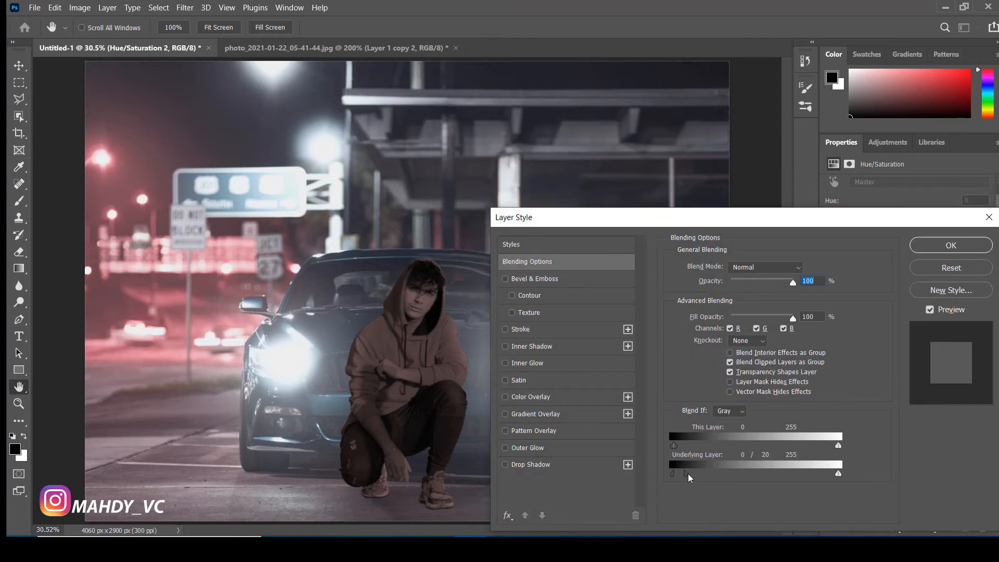
{"action": "left_click_drag", "start_coordinate": [703, 478], "coordinate": [715, 477]}
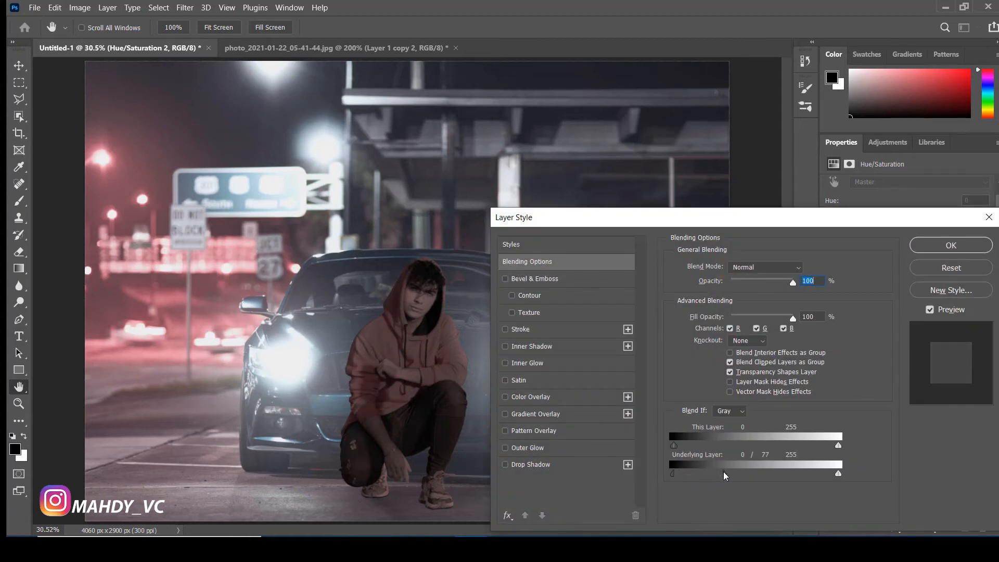
{"action": "left_click", "coordinate": [950, 249]}
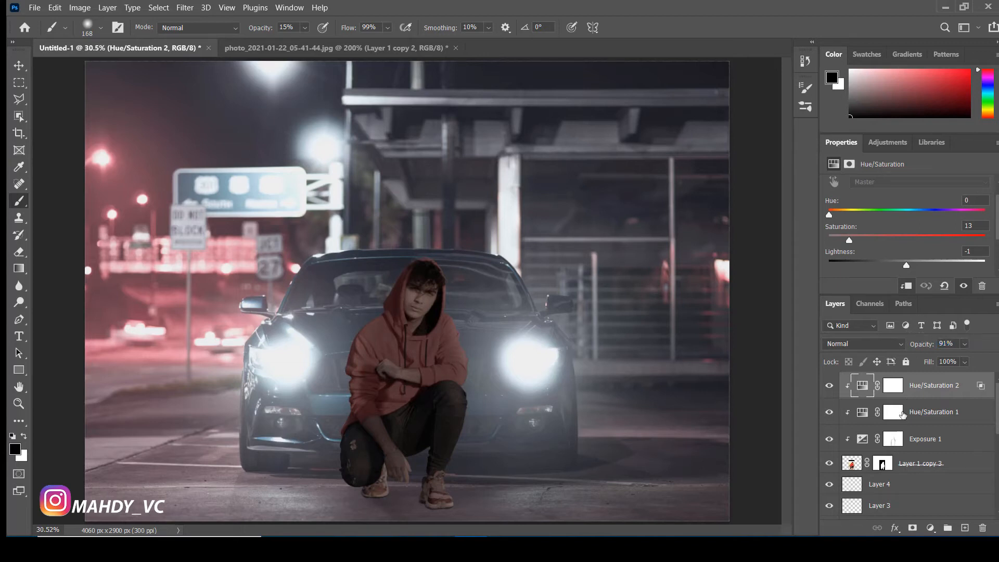
- Add a clipped Color Balance adjustment with midtones cyan-red at -5, shadows cyan-red at -3 and shadows yellow-blue at +2
{"action": "left_click", "coordinate": [931, 527]}
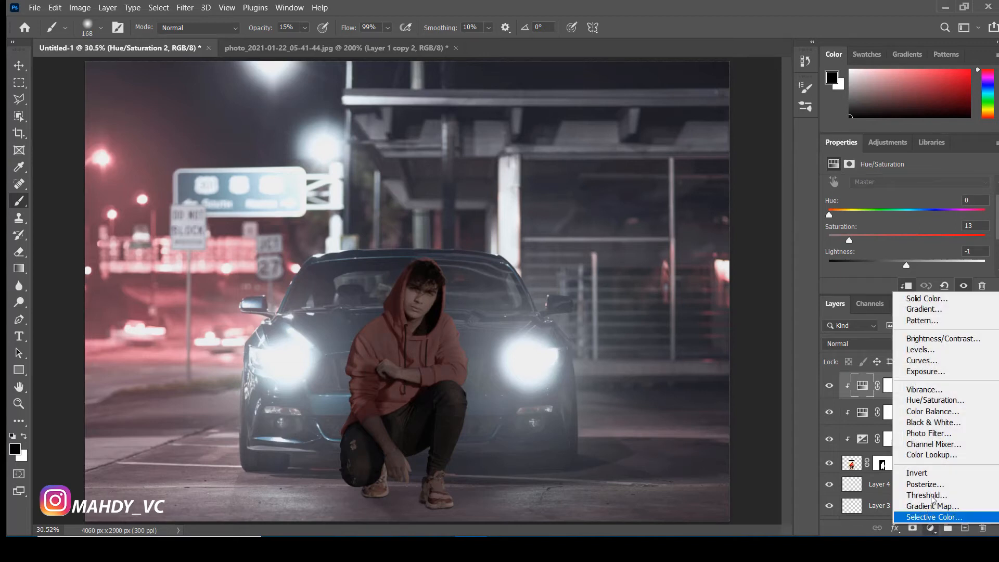
{"action": "left_click", "coordinate": [947, 411]}
{"action": "left_click_drag", "start_coordinate": [895, 260], "coordinate": [890, 259]}
{"action": "left_click_drag", "start_coordinate": [890, 214], "coordinate": [894, 213]}
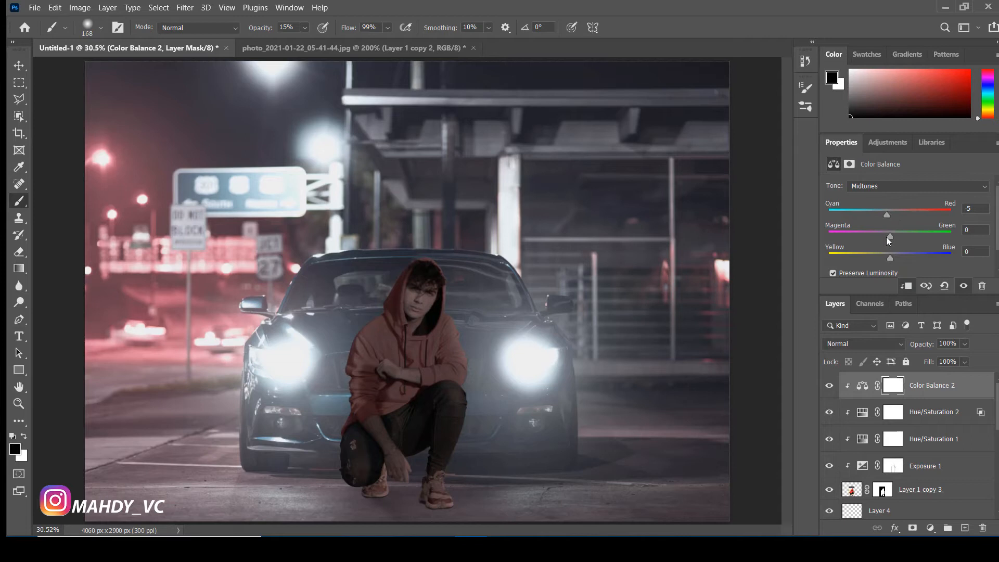
{"action": "left_click", "coordinate": [888, 187]}
{"action": "left_click", "coordinate": [883, 198]}
{"action": "left_click_drag", "start_coordinate": [889, 211], "coordinate": [885, 211]}
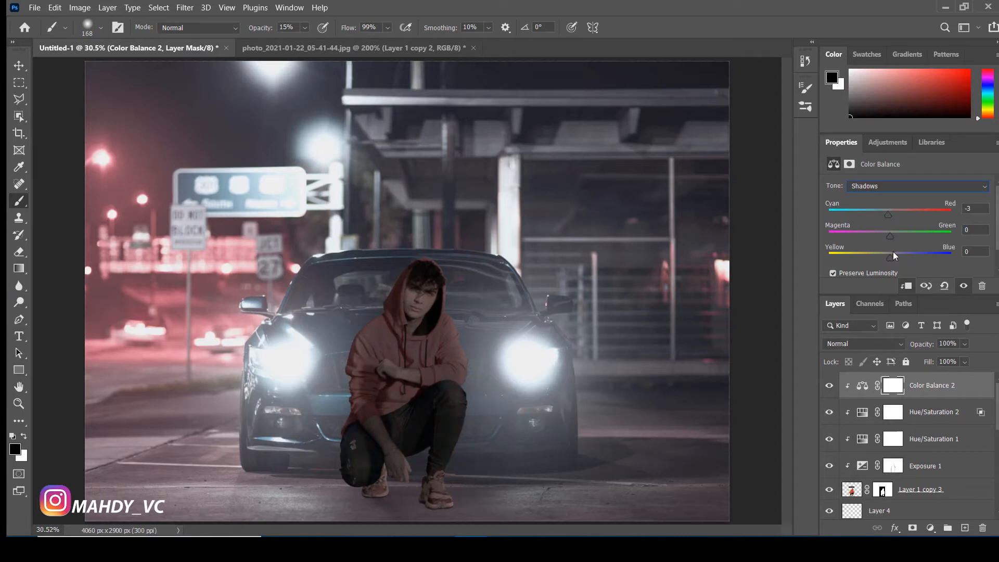
{"action": "left_click_drag", "start_coordinate": [891, 254], "coordinate": [888, 249]}
- Add a third clipped Hue/Saturation adjustment with Colorize enabled, hue 200, saturation 0 and lightness +45
{"action": "left_click", "coordinate": [930, 528]}
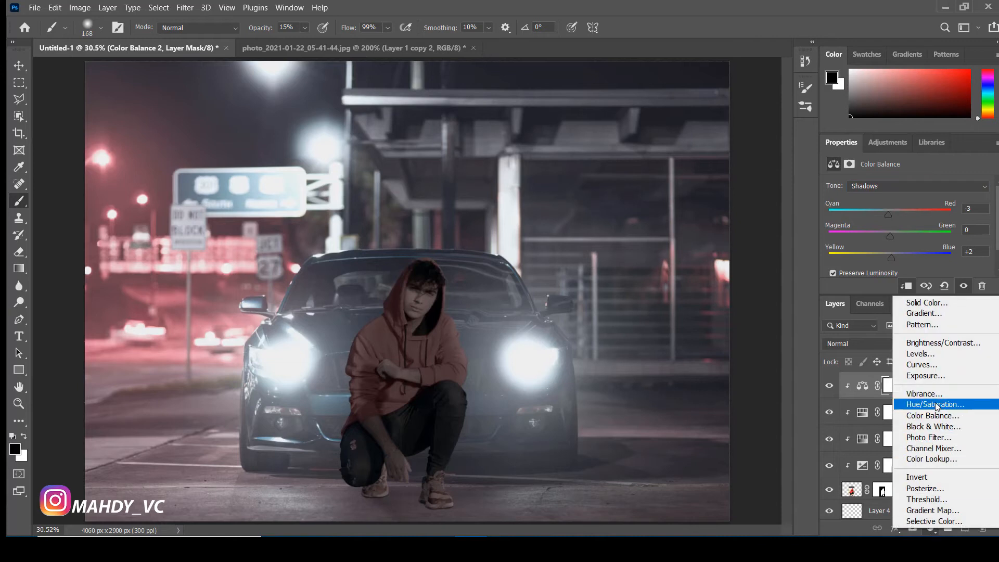
{"action": "left_click", "coordinate": [915, 405]}
{"action": "left_click", "coordinate": [906, 286]}
{"action": "scroll", "coordinate": [912, 281], "scroll_direction": "down", "scroll_amount": 2}
{"action": "left_click", "coordinate": [912, 261]}
{"action": "left_click_drag", "start_coordinate": [843, 233], "coordinate": [861, 233]}
{"action": "left_click_drag", "start_coordinate": [836, 187], "coordinate": [964, 199]}
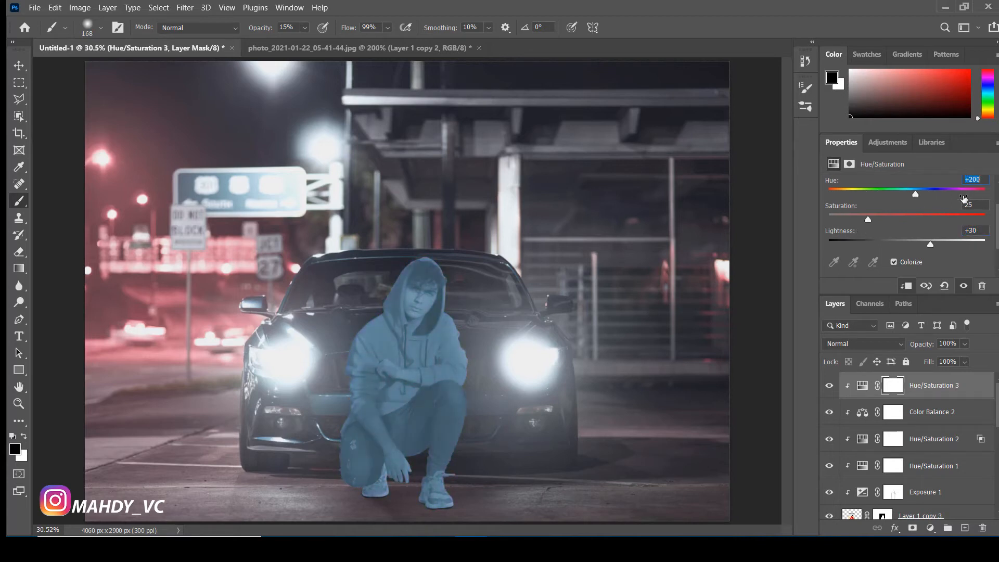
{"action": "left_click_drag", "start_coordinate": [840, 209], "coordinate": [852, 236]}
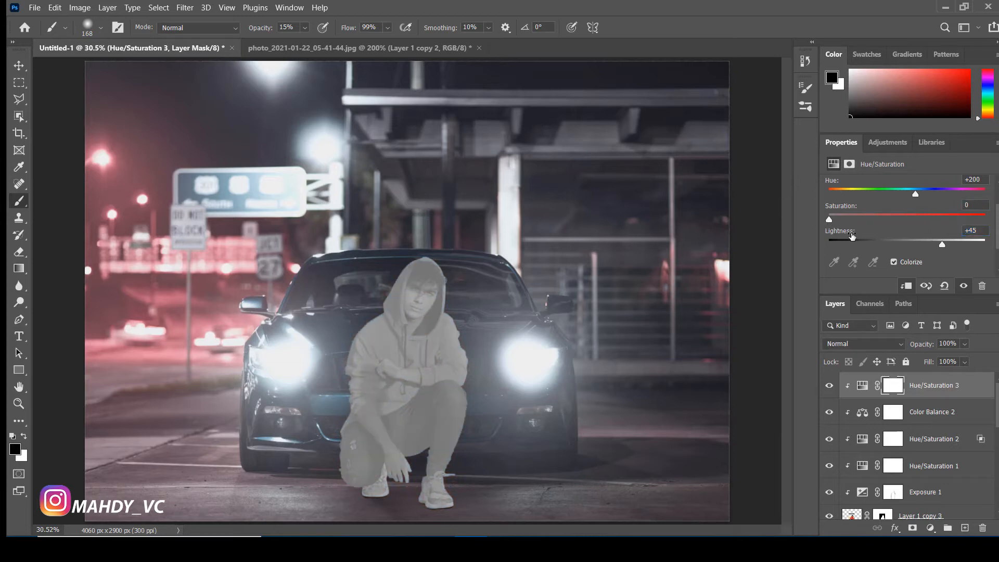
- Invert the Hue/Saturation 3 mask to black, duplicate the layer and clip the copy to the man as well
{"action": "key", "text": "ctrl+i"}
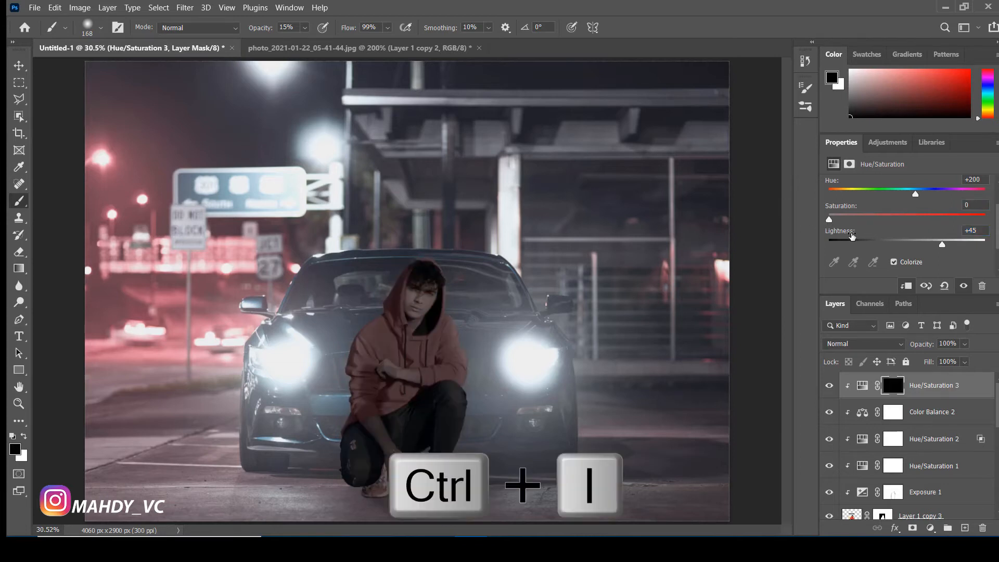
{"action": "key", "text": "ctrl+j"}
{"action": "left_click", "coordinate": [924, 398], "text": "alt"}
- Paint rim light along both sides of the man's body on the Hue/Saturation 3 mask with a 168 px white brush at 71% opacity
{"action": "left_click", "coordinate": [898, 412]}
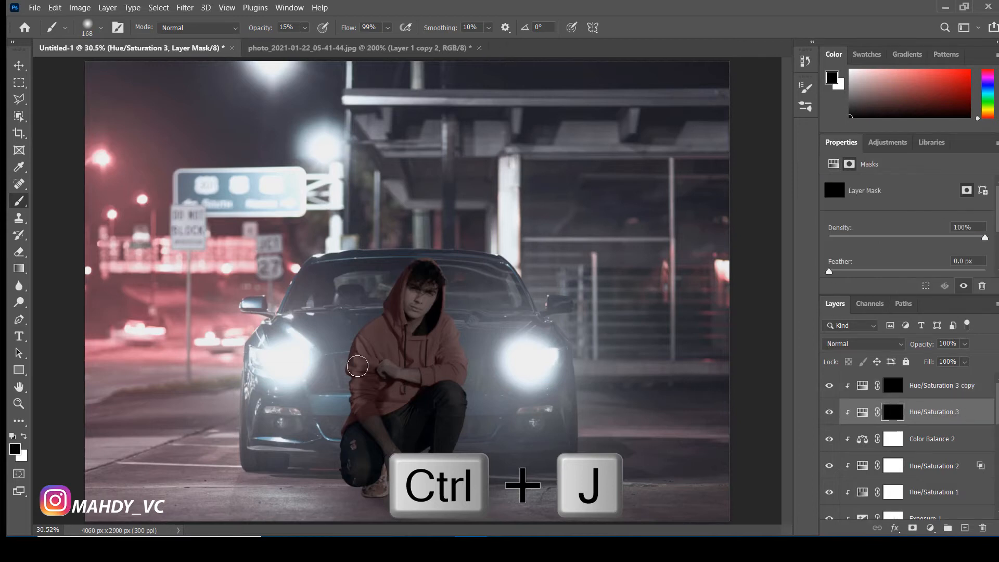
{"action": "key", "text": "ctrl+plus"}
{"action": "key", "text": "ctrl+plus"}
{"action": "key", "text": "ctrl+plus"}
{"action": "left_click_drag", "start_coordinate": [357, 366], "coordinate": [292, 198]}
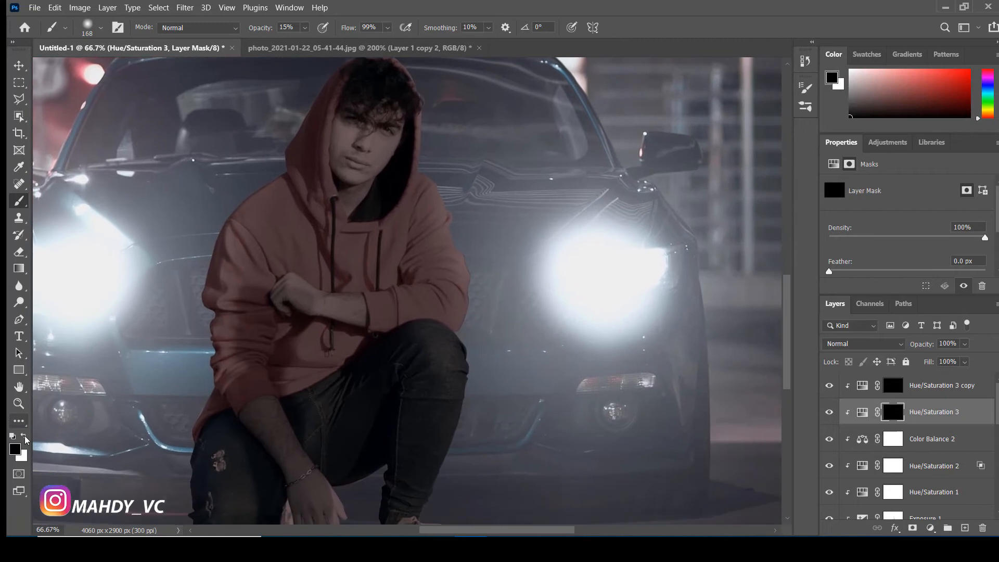
{"action": "left_click", "coordinate": [24, 437]}
{"action": "left_click_drag", "start_coordinate": [307, 40], "coordinate": [298, 40]}
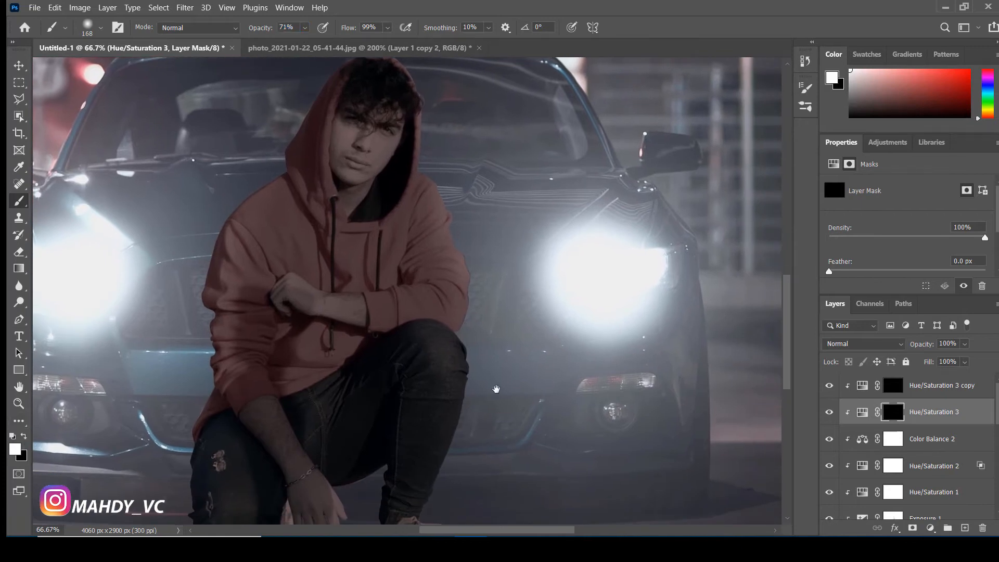
{"action": "left_click_drag", "start_coordinate": [500, 432], "coordinate": [515, 277]}
{"action": "left_click", "coordinate": [477, 409]}
{"action": "mouse_move", "coordinate": [475, 407]}
{"action": "left_mouse_down"}
{"action": "mouse_move", "coordinate": [464, 380]}
{"action": "mouse_move", "coordinate": [473, 402]}
{"action": "mouse_move", "coordinate": [458, 384]}
{"action": "mouse_move", "coordinate": [468, 400]}
{"action": "mouse_move", "coordinate": [479, 318]}
{"action": "mouse_move", "coordinate": [465, 365]}
{"action": "mouse_move", "coordinate": [464, 355]}
{"action": "mouse_move", "coordinate": [503, 243]}
{"action": "mouse_move", "coordinate": [500, 206]}
{"action": "mouse_move", "coordinate": [492, 219]}
{"action": "mouse_move", "coordinate": [487, 204]}
{"action": "mouse_move", "coordinate": [499, 126]}
{"action": "mouse_move", "coordinate": [569, 396]}
{"action": "left_mouse_up"}
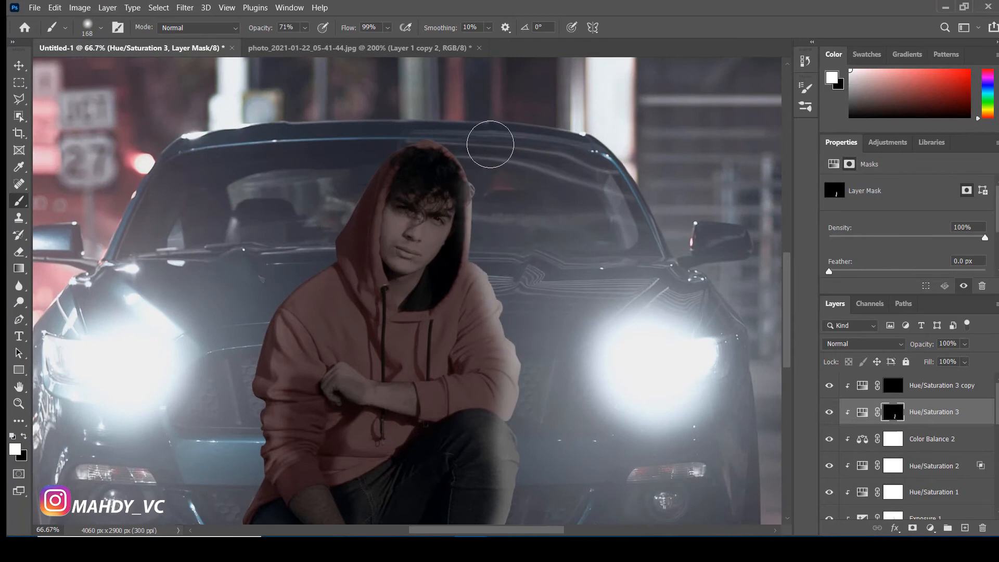
{"action": "mouse_move", "coordinate": [350, 244]}
{"action": "left_mouse_down"}
{"action": "mouse_move", "coordinate": [501, 156]}
{"action": "mouse_move", "coordinate": [486, 205]}
{"action": "mouse_move", "coordinate": [427, 221]}
{"action": "mouse_move", "coordinate": [390, 343]}
{"action": "mouse_move", "coordinate": [381, 432]}
{"action": "mouse_move", "coordinate": [443, 162]}
{"action": "mouse_move", "coordinate": [415, 285]}
{"action": "left_mouse_up"}
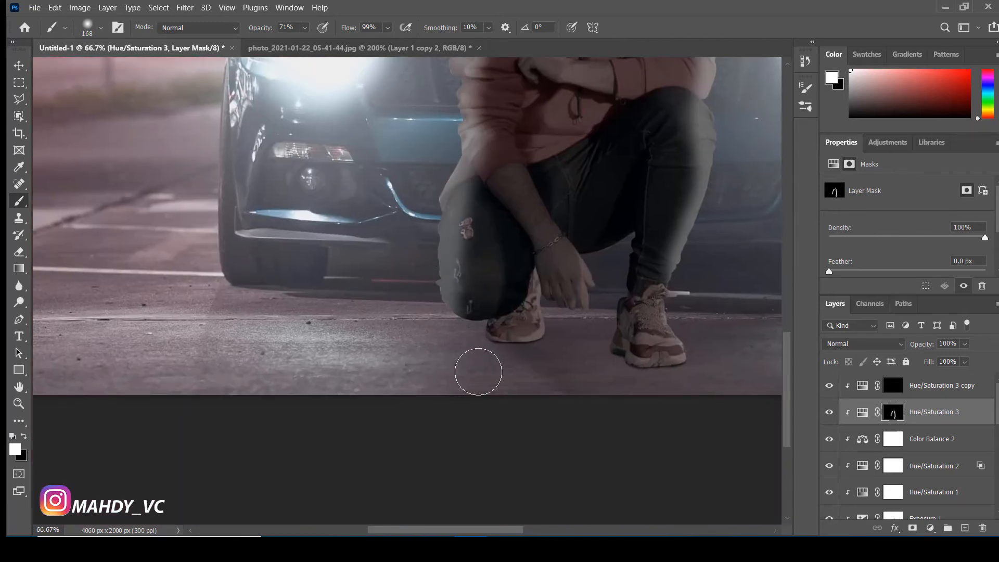
- Set Hue/Saturation 3's Blend If underlying-layer shadows to 0/21 and lower the layer's opacity to 35%
{"action": "double_click", "coordinate": [978, 416]}
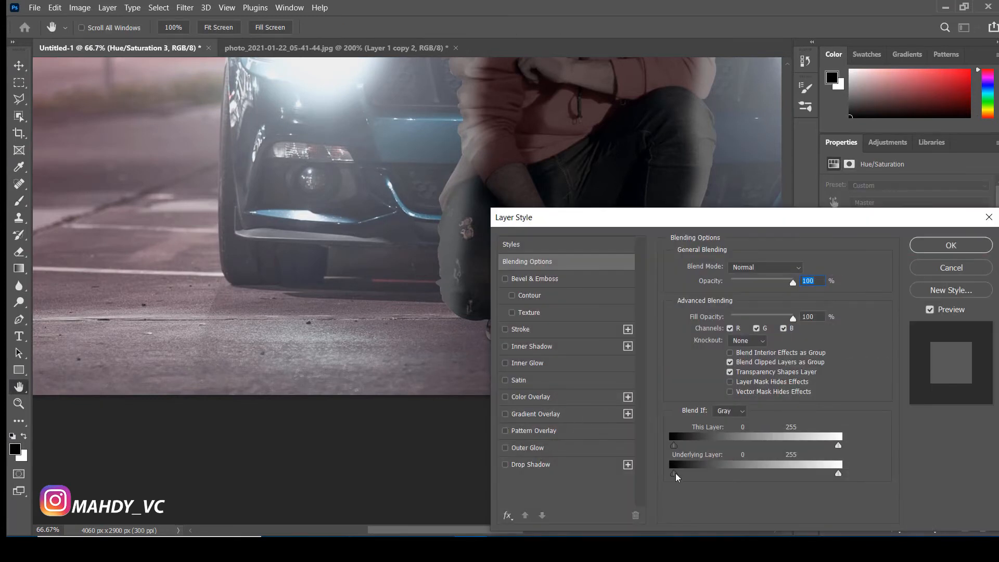
{"action": "left_click_drag", "start_coordinate": [675, 475], "coordinate": [690, 478]}
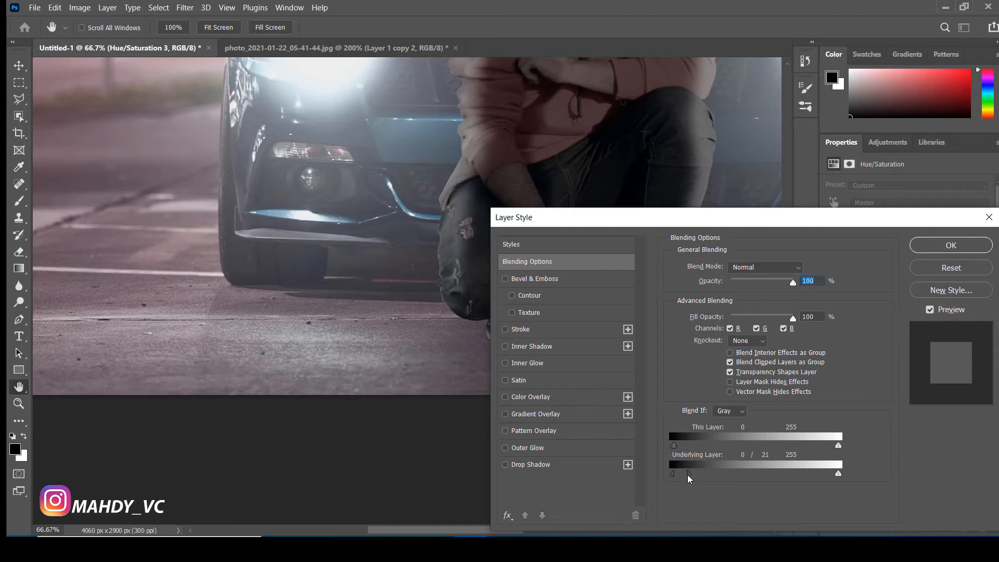
{"action": "left_click", "coordinate": [949, 245]}
{"action": "left_click_drag", "start_coordinate": [927, 343], "coordinate": [882, 335]}
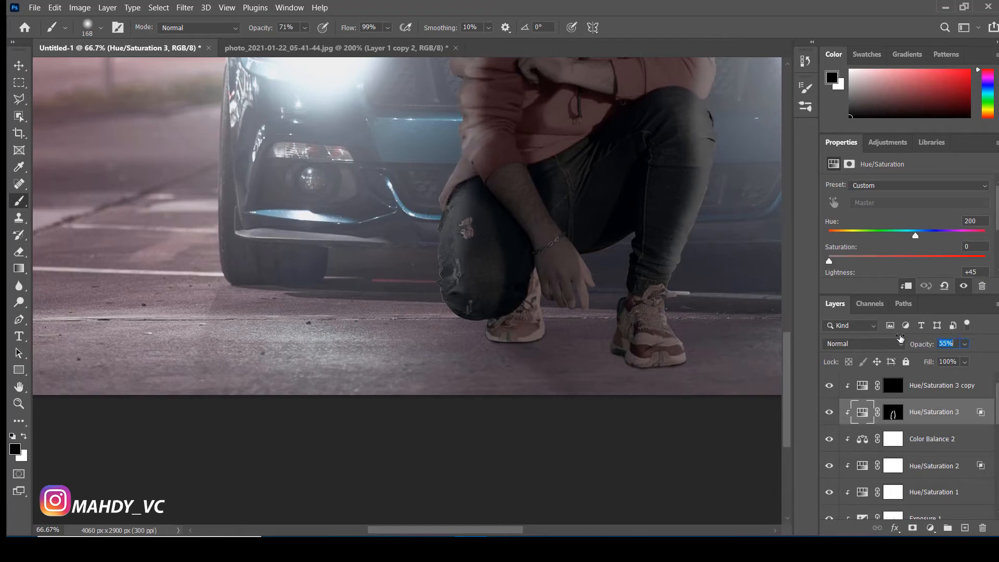
{"action": "left_click_drag", "start_coordinate": [754, 269], "coordinate": [573, 467]}
{"action": "mouse_move", "coordinate": [917, 344]}
{"action": "left_mouse_down"}
{"action": "mouse_move", "coordinate": [890, 342]}
{"action": "mouse_move", "coordinate": [900, 344]}
{"action": "left_mouse_up"}
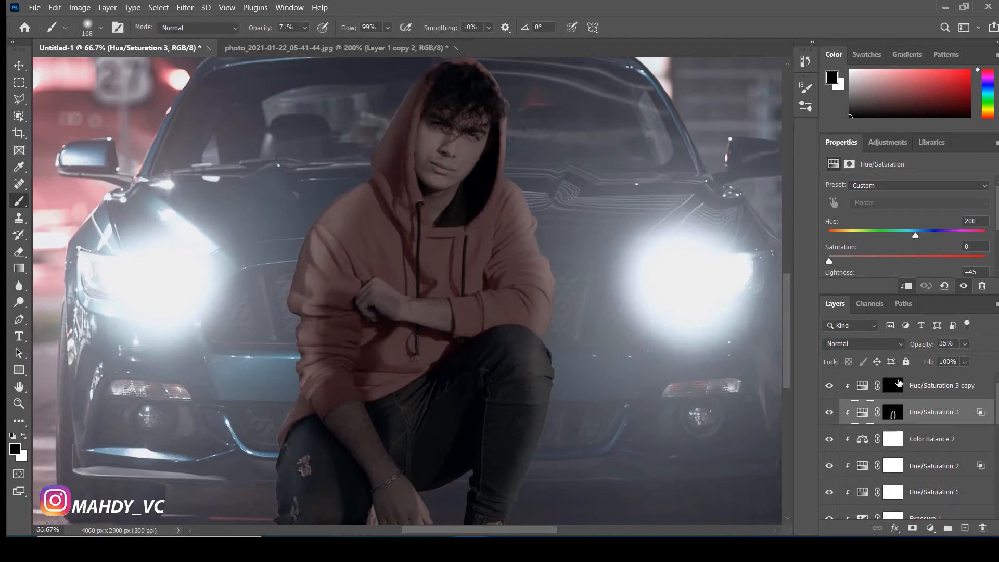
- Paint rim light along the leg, arm and hood on the image's right side on the Hue/Saturation 3 copy mask, using white at 100% opacity, 96 px
{"action": "left_click", "coordinate": [899, 384]}
{"action": "key", "text": "x"}
{"action": "left_click_drag", "start_coordinate": [263, 28], "coordinate": [301, 30]}
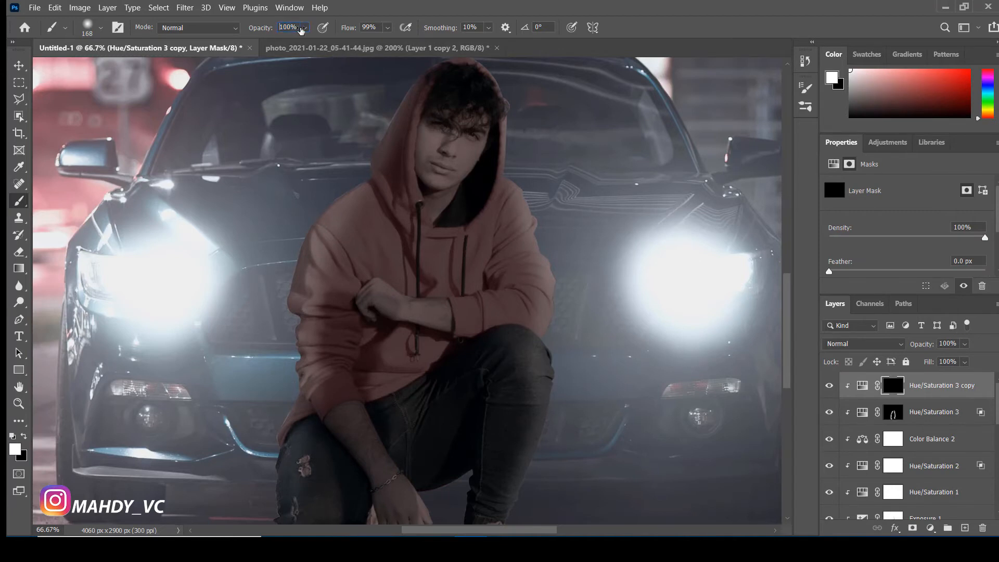
{"action": "scroll", "coordinate": [620, 359], "scroll_direction": "down", "scroll_amount": 3}
{"action": "right_click", "coordinate": [553, 402], "text": "alt"}
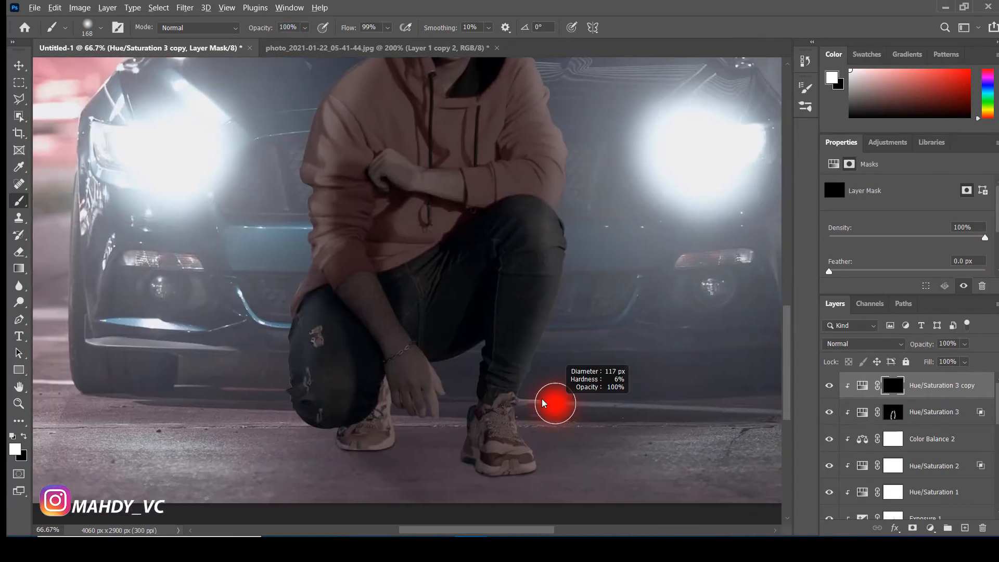
{"action": "key", "text": "ctrl+z"}
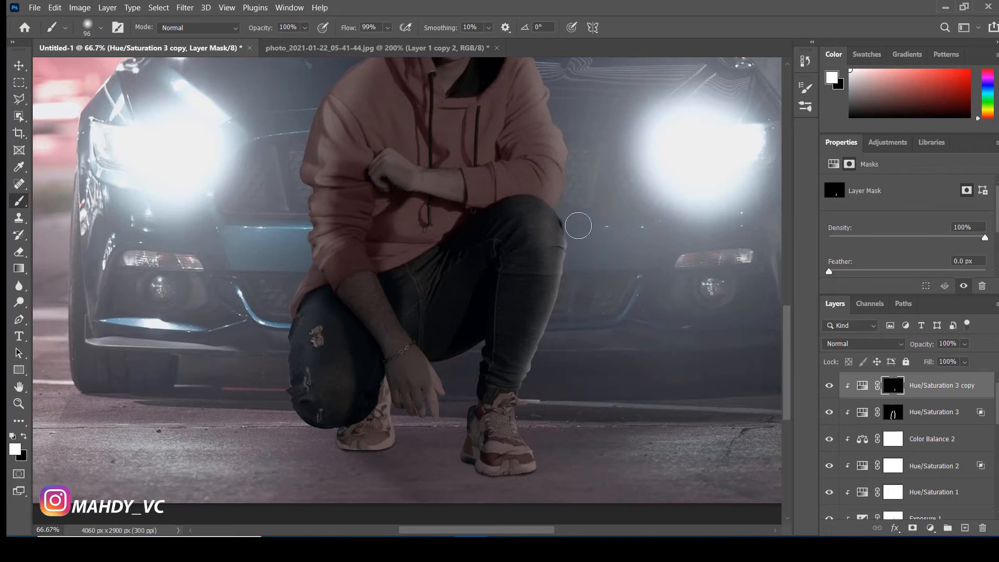
{"action": "left_click_drag", "start_coordinate": [589, 217], "coordinate": [487, 457]}
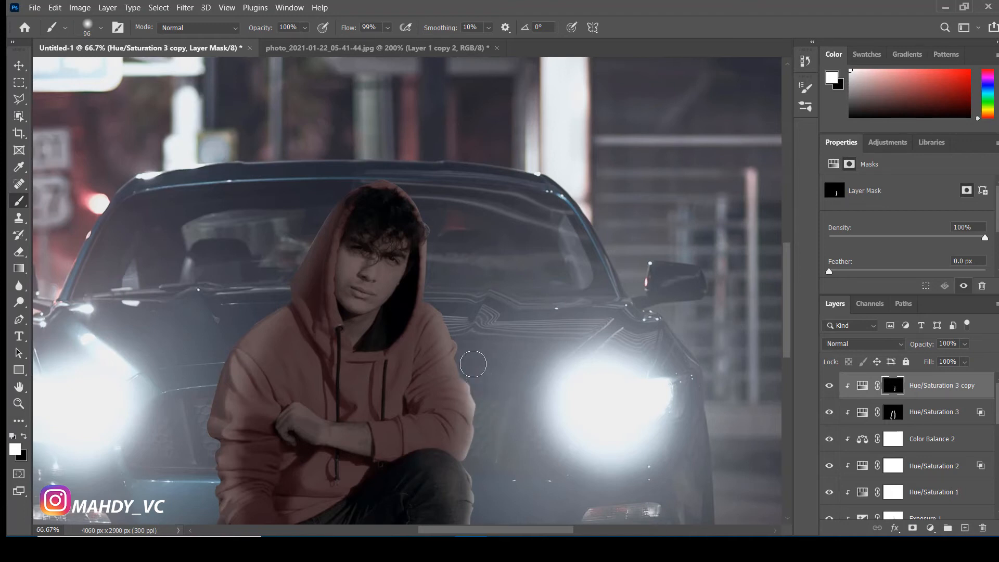
{"action": "mouse_move", "coordinate": [454, 311]}
{"action": "left_mouse_down"}
{"action": "mouse_move", "coordinate": [437, 289]}
{"action": "mouse_move", "coordinate": [449, 263]}
{"action": "mouse_move", "coordinate": [442, 280]}
{"action": "mouse_move", "coordinate": [446, 251]}
{"action": "left_mouse_up"}
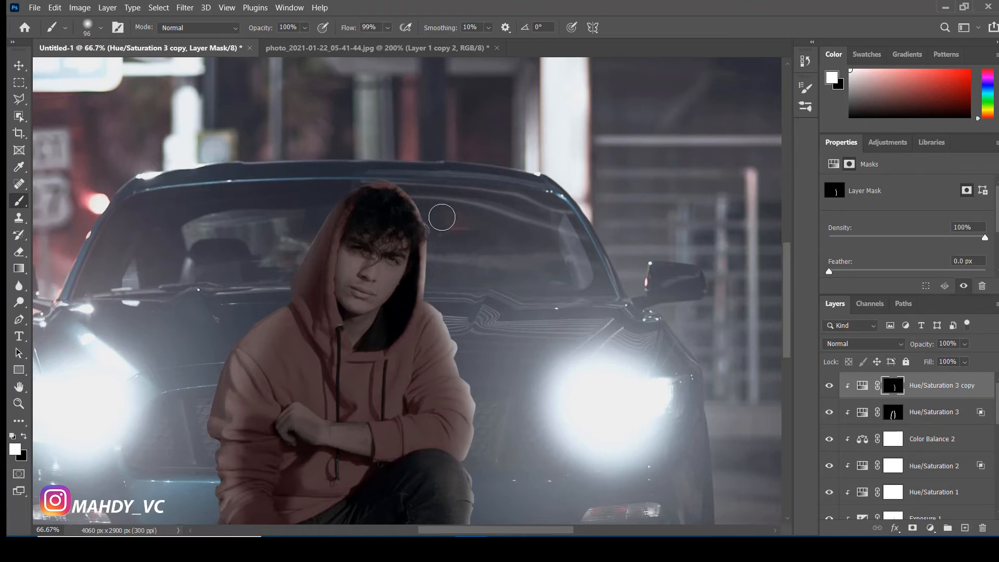
- Paint white rim light along the man's shoulder, sleeve and knee on the image's left side on the same mask
{"action": "left_click_drag", "start_coordinate": [332, 274], "coordinate": [559, 199]}
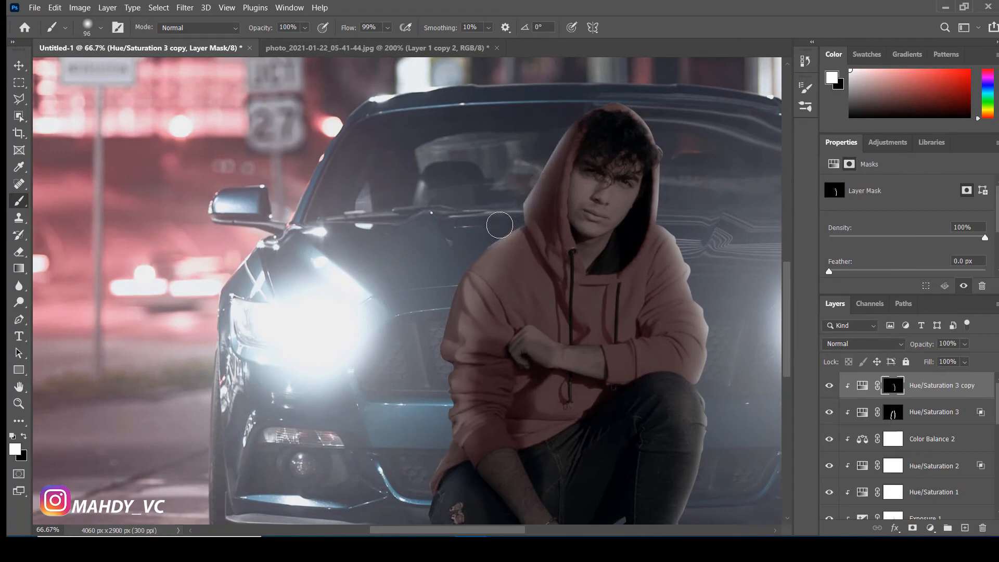
{"action": "left_click_drag", "start_coordinate": [466, 257], "coordinate": [422, 363]}
{"action": "left_click_drag", "start_coordinate": [436, 304], "coordinate": [424, 392]}
{"action": "key", "text": "space"}
{"action": "left_click_drag", "start_coordinate": [437, 354], "coordinate": [514, 141]}
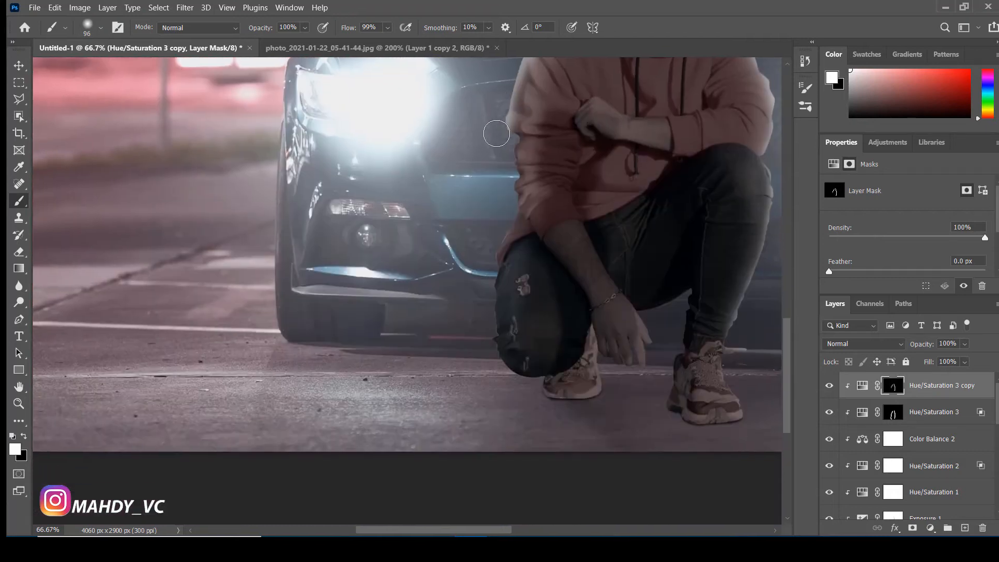
{"action": "mouse_move", "coordinate": [506, 187]}
{"action": "left_mouse_down"}
{"action": "mouse_move", "coordinate": [469, 287]}
{"action": "mouse_move", "coordinate": [482, 264]}
{"action": "mouse_move", "coordinate": [483, 346]}
{"action": "left_mouse_up"}
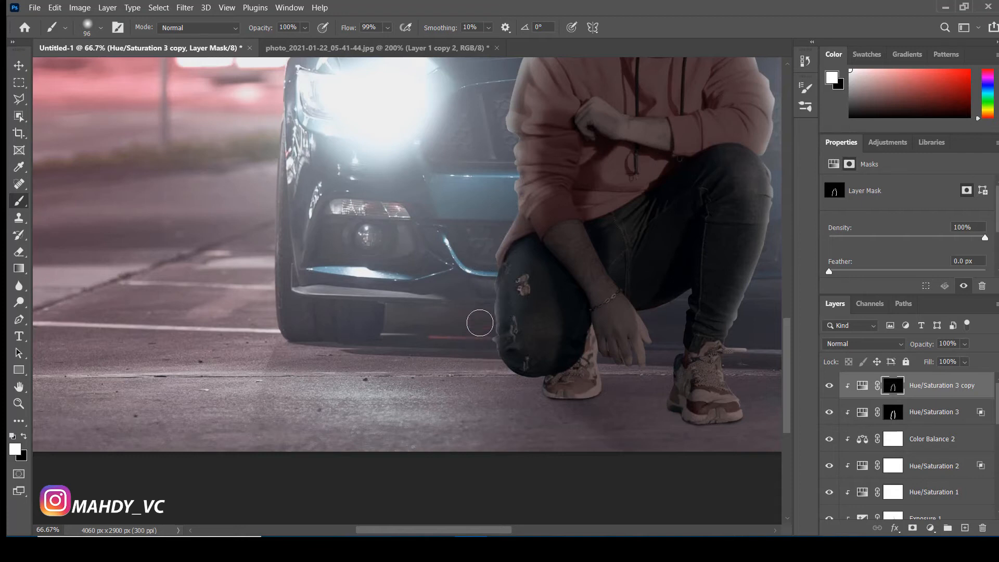
- Lower the Hue/Saturation 3 copy layer's opacity to 61%
{"action": "key", "text": "ctrl+minus"}
{"action": "key", "text": "ctrl+minus"}
{"action": "key", "text": "ctrl+minus"}
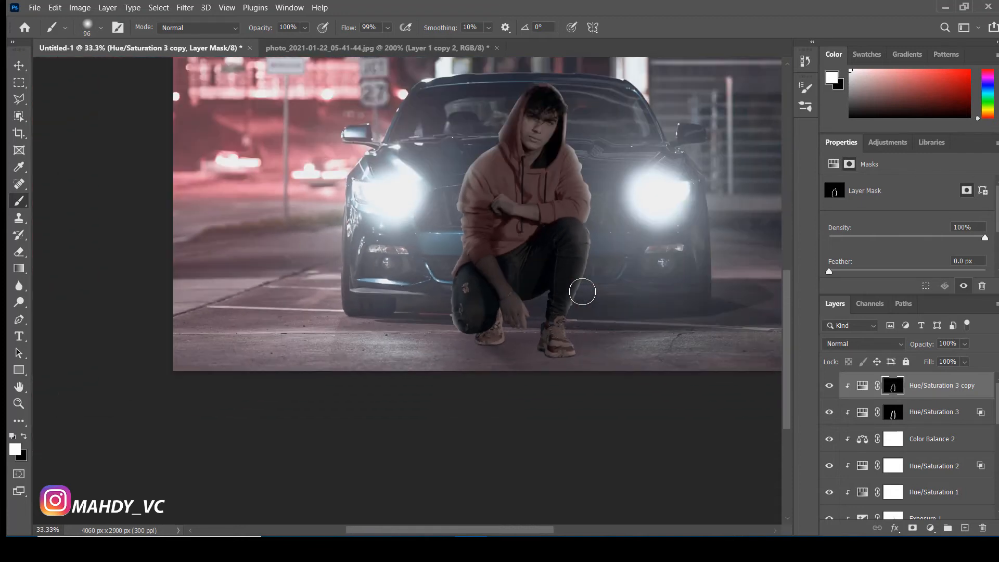
{"action": "key", "text": "ctrl+0"}
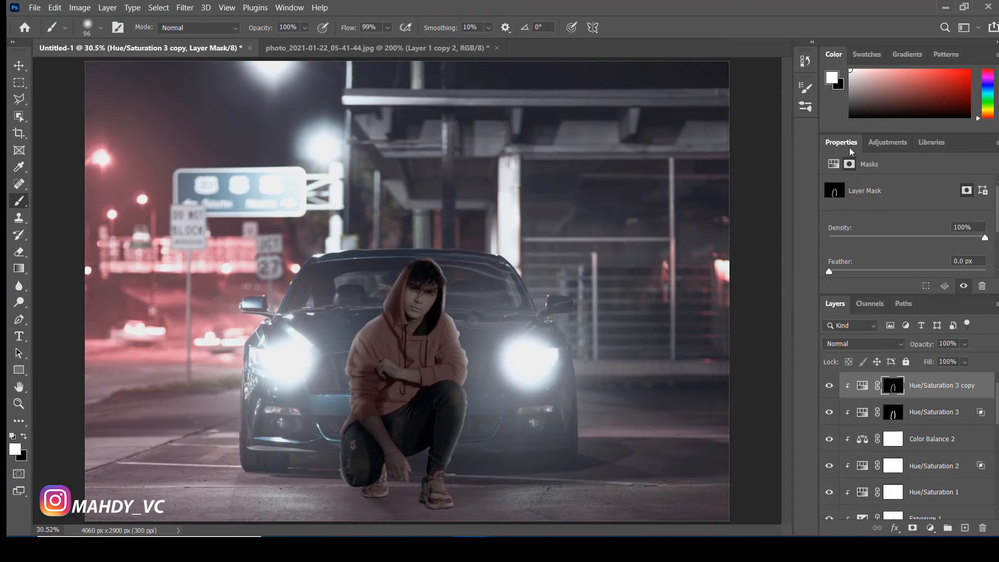
{"action": "left_click_drag", "start_coordinate": [892, 345], "coordinate": [883, 345]}
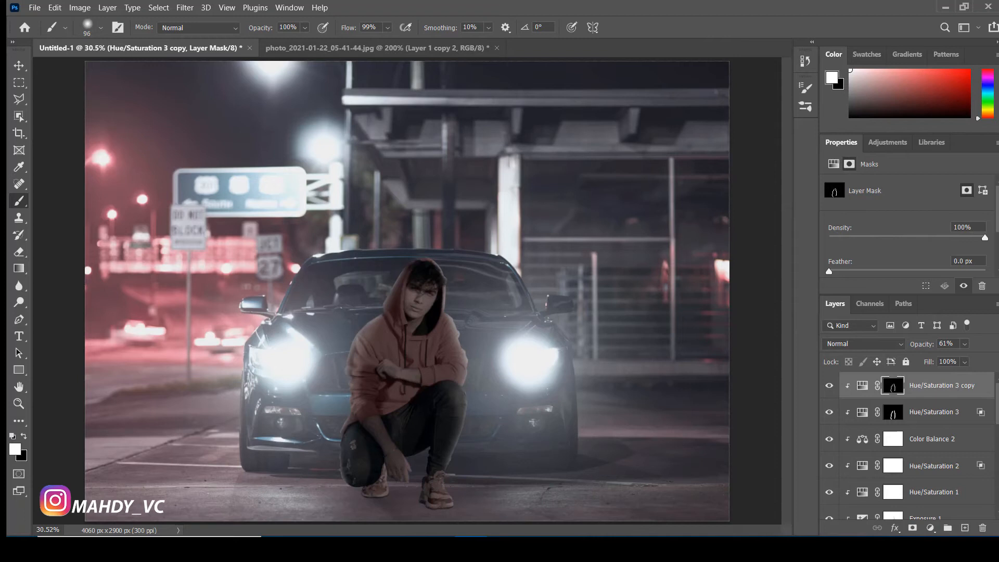
{"action": "mouse_move", "coordinate": [341, 546]}
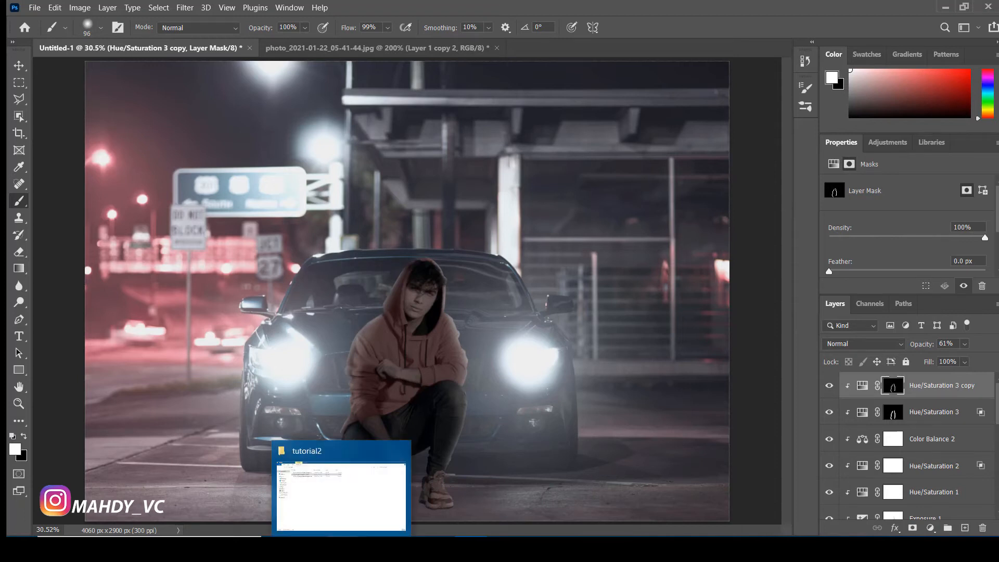
{"action": "left_click", "coordinate": [341, 546]}
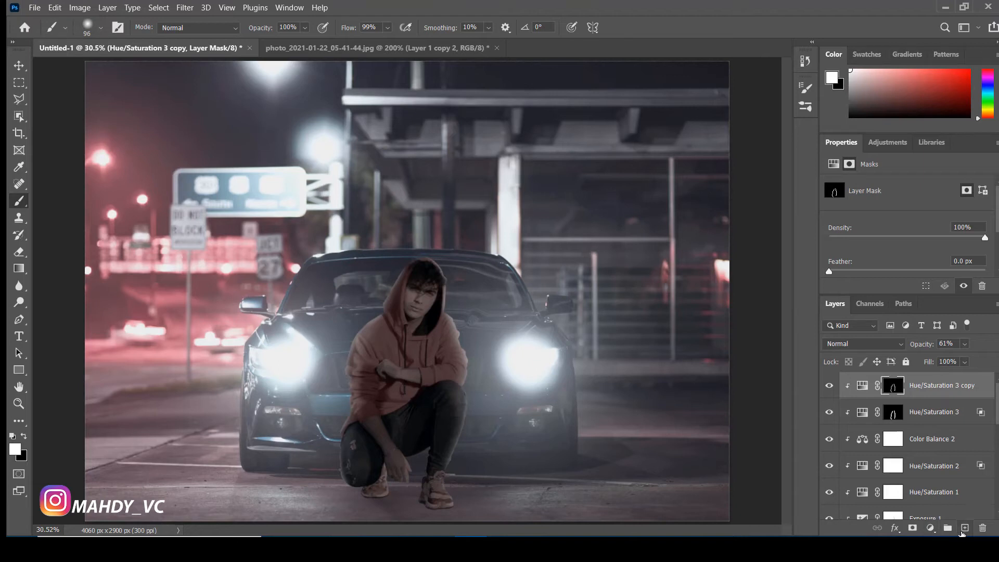
- Add a new layer clipped to the man and paint sampled background pink over his side with an 856 px soft brush
{"action": "left_click", "coordinate": [965, 527]}
{"action": "key", "text": "x"}
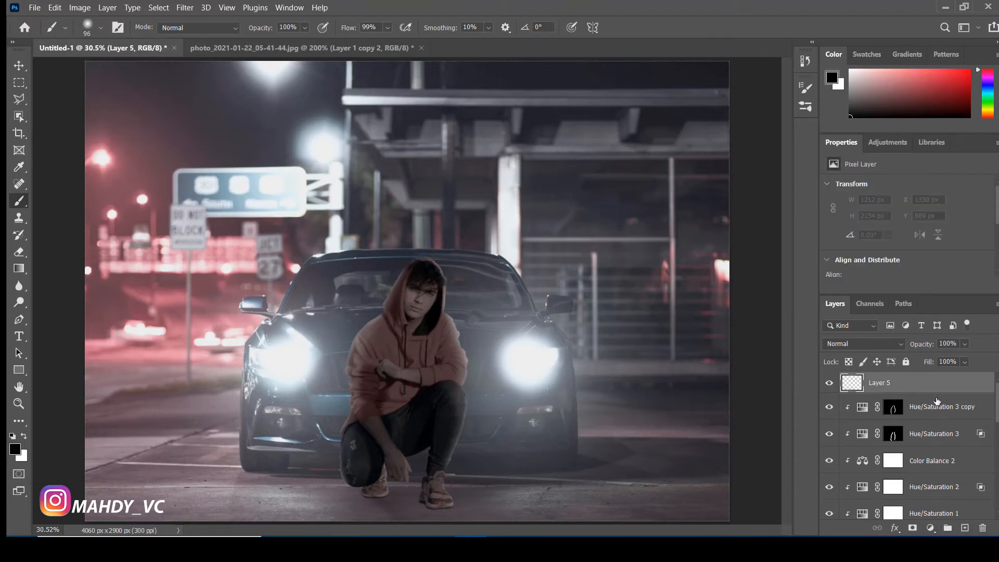
{"action": "left_click", "coordinate": [936, 389], "text": "alt"}
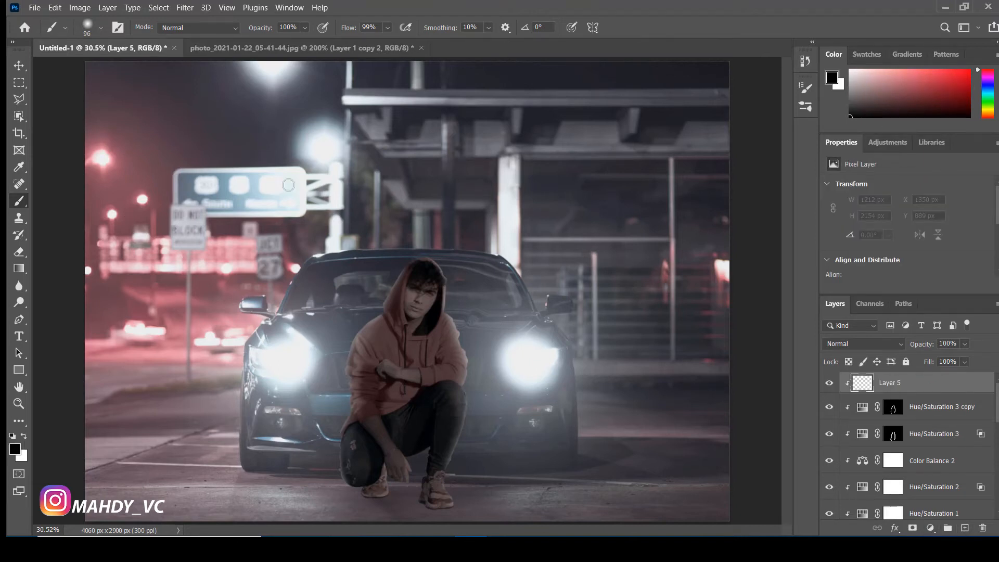
{"action": "left_click", "coordinate": [134, 311], "text": "alt"}
{"action": "left_click_drag", "start_coordinate": [348, 331], "coordinate": [408, 332]}
{"action": "mouse_move", "coordinate": [357, 247]}
{"action": "left_mouse_down"}
{"action": "mouse_move", "coordinate": [279, 361]}
{"action": "mouse_move", "coordinate": [312, 293]}
{"action": "mouse_move", "coordinate": [272, 398]}
{"action": "mouse_move", "coordinate": [288, 410]}
{"action": "mouse_move", "coordinate": [279, 490]}
{"action": "left_mouse_up"}
- Set the pink glow layer's blend mode to Lighter Color and its opacity to 26%
{"action": "left_click", "coordinate": [860, 344]}
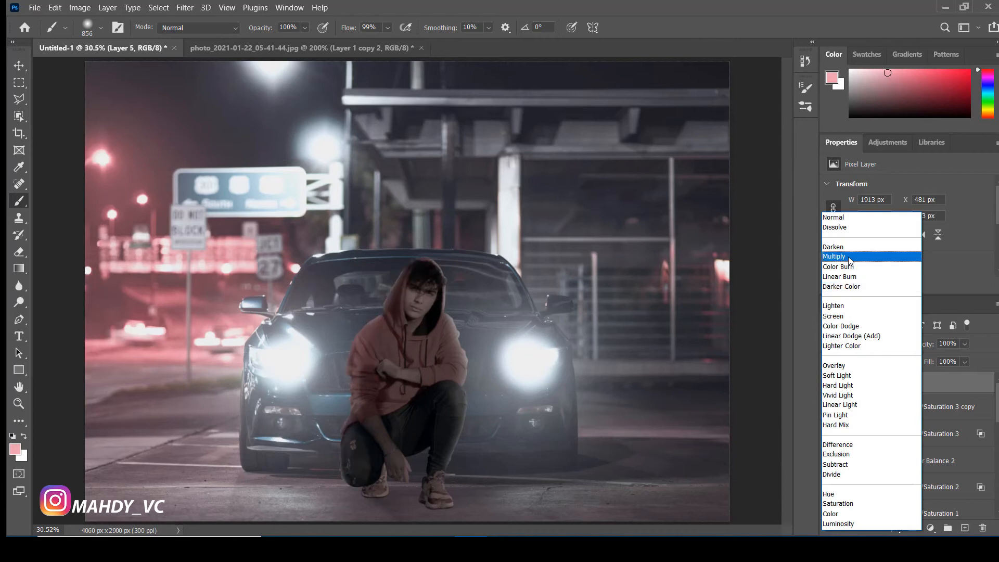
{"action": "left_click", "coordinate": [854, 346]}
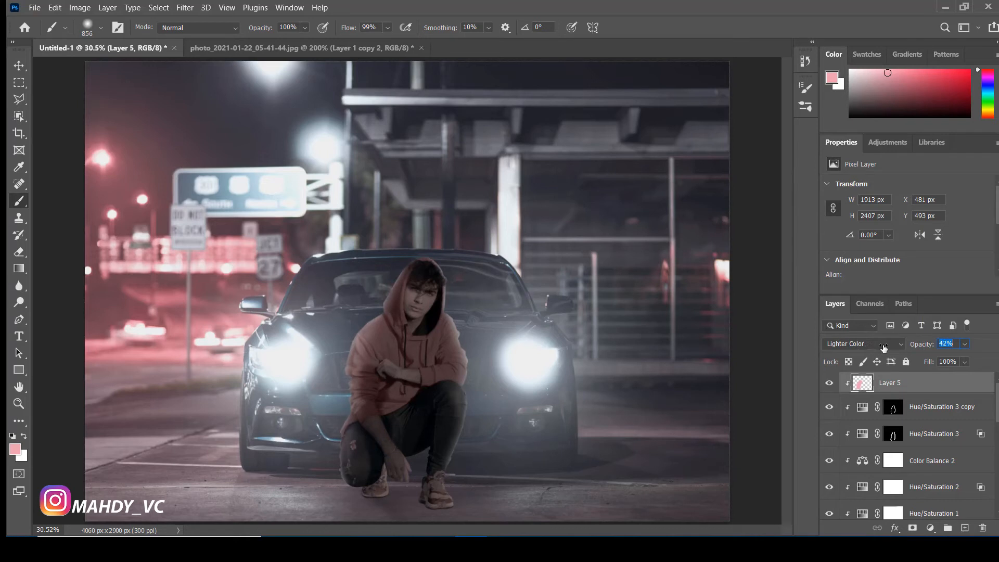
{"action": "left_click_drag", "start_coordinate": [858, 341], "coordinate": [874, 341]}
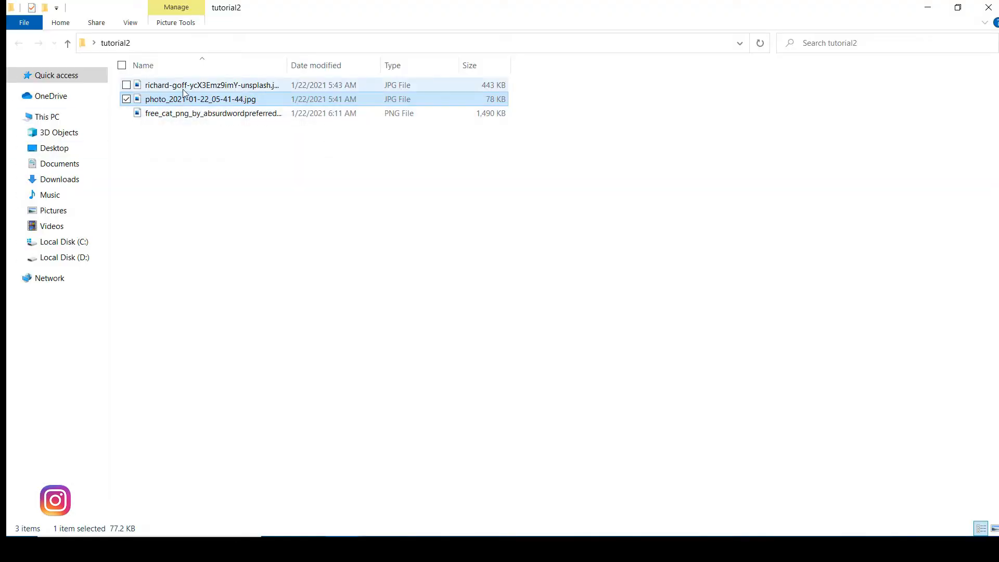
- Place the free_cat_png image from the tutorial2 folder into the composite and flip it horizontally
{"action": "left_click_drag", "start_coordinate": [182, 112], "coordinate": [320, 387]}
{"action": "right_click", "coordinate": [491, 231]}
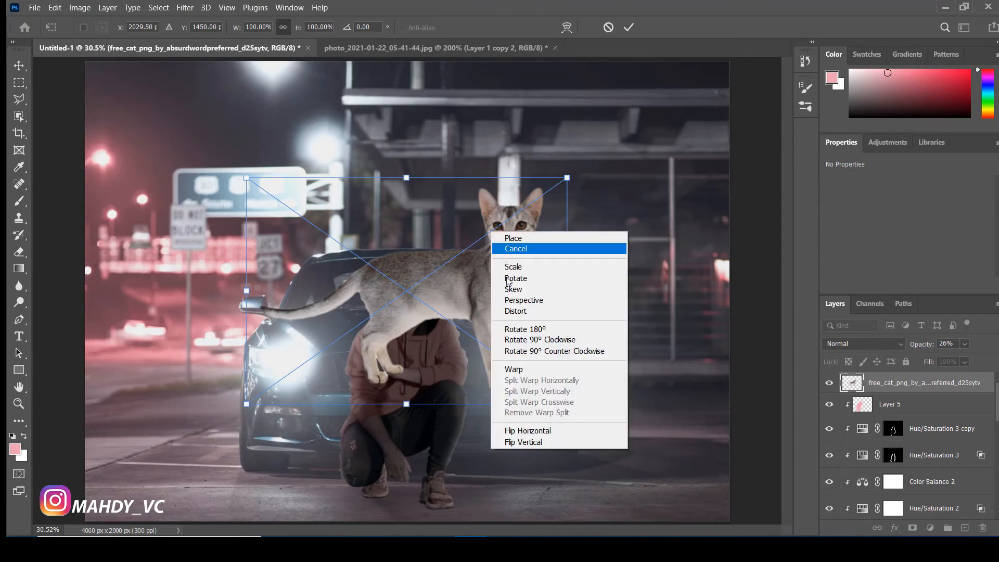
{"action": "left_click", "coordinate": [527, 433]}
- Scale the cat to about 613 by 445 px and place it on the ground beside the car's front wheel
{"action": "left_click_drag", "start_coordinate": [568, 177], "coordinate": [412, 236]}
{"action": "left_click_drag", "start_coordinate": [384, 310], "coordinate": [218, 432]}
{"action": "left_click_drag", "start_coordinate": [280, 383], "coordinate": [314, 375]}
{"action": "left_click_drag", "start_coordinate": [267, 408], "coordinate": [256, 410]}
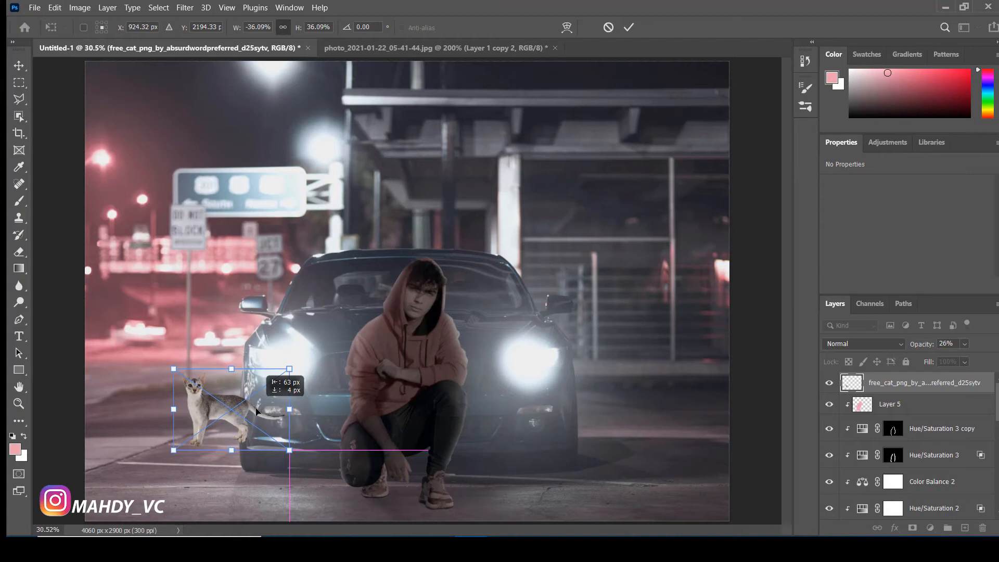
{"action": "left_click_drag", "start_coordinate": [289, 369], "coordinate": [262, 399]}
{"action": "left_click", "coordinate": [626, 30]}
- Duplicate the cat layer, hide the original and lower the copy's opacity to 18%
{"action": "key", "text": "ctrl+minus"}
{"action": "key", "text": "ctrl+minus"}
{"action": "key", "text": "ctrl+plus"}
{"action": "key", "text": "ctrl+plus"}
{"action": "key", "text": "ctrl+plus"}
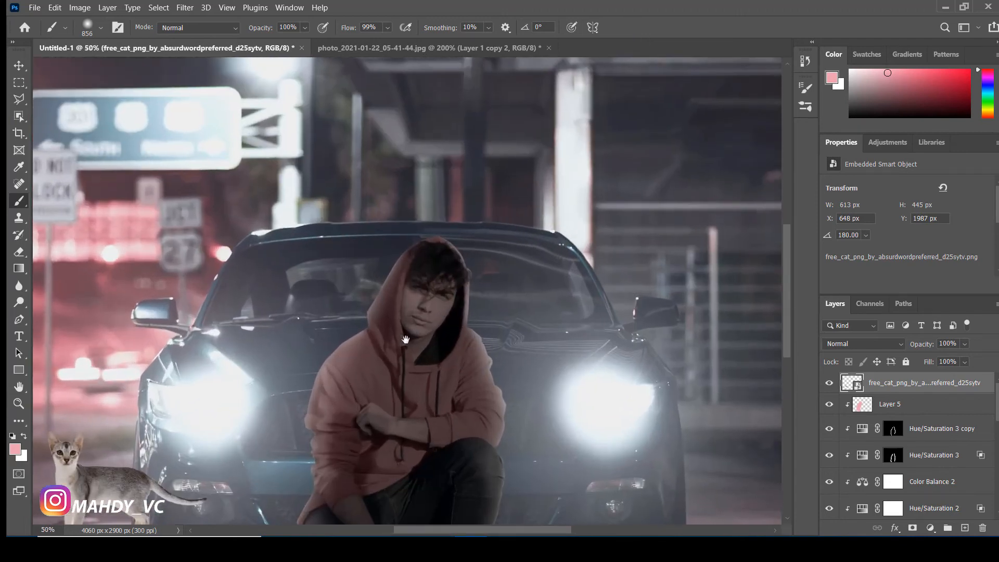
{"action": "key", "text": "ctrl+plus"}
{"action": "key", "text": "ctrl+j"}
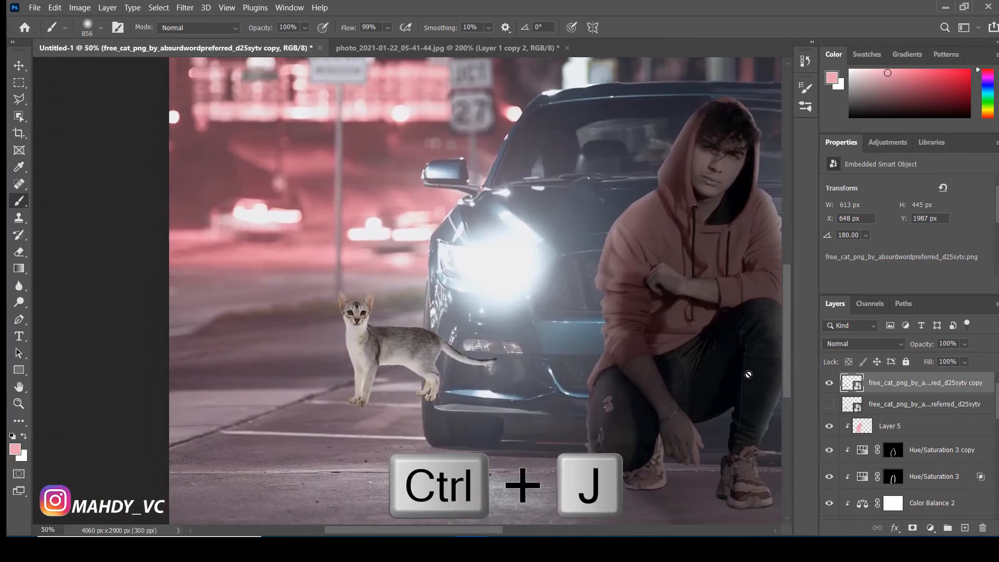
{"action": "key", "text": "ctrl+plus"}
{"action": "key", "text": "ctrl+plus"}
{"action": "key", "text": "ctrl+plus"}
{"action": "key", "text": "ctrl+plus"}
{"action": "left_click_drag", "start_coordinate": [850, 347], "coordinate": [862, 347]}
- Trace the car's edge and the overlapping rear of the cat with the Pen tool and convert the path to a selection
{"action": "left_click_drag", "start_coordinate": [569, 373], "coordinate": [508, 195]}
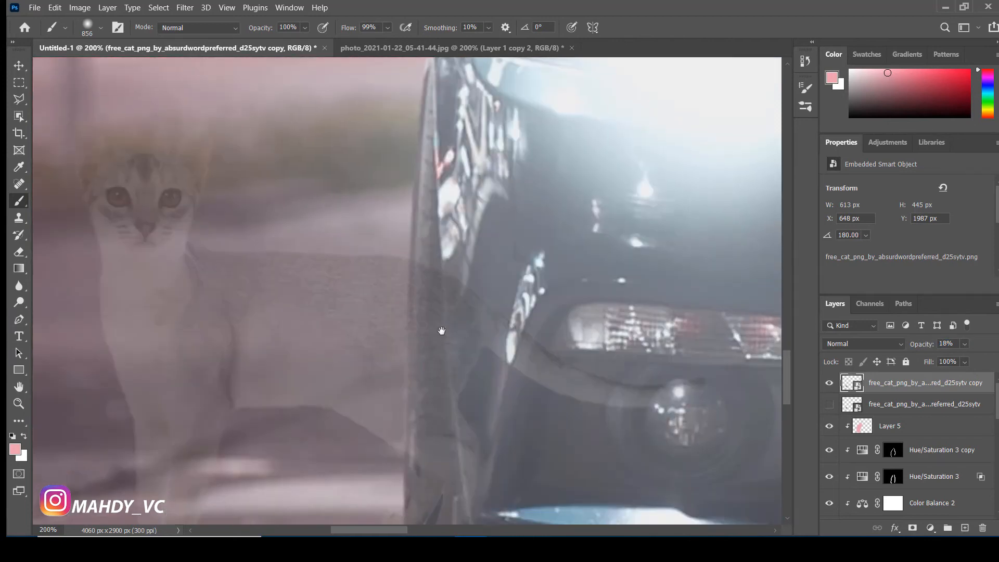
{"action": "left_click_drag", "start_coordinate": [441, 331], "coordinate": [442, 280]}
{"action": "left_click", "coordinate": [25, 321]}
{"action": "left_click", "coordinate": [410, 208]}
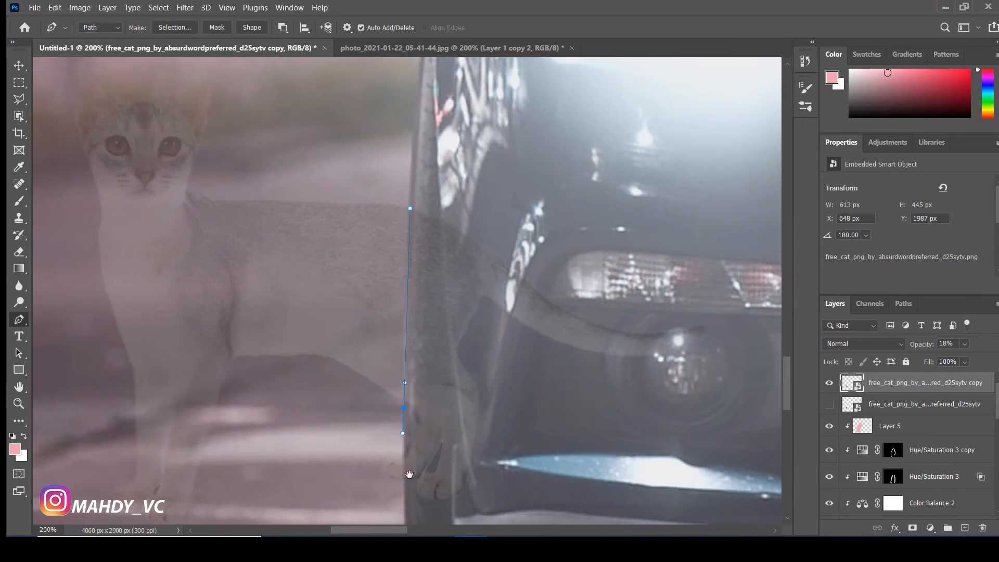
{"action": "left_click_drag", "start_coordinate": [410, 475], "coordinate": [416, 358]}
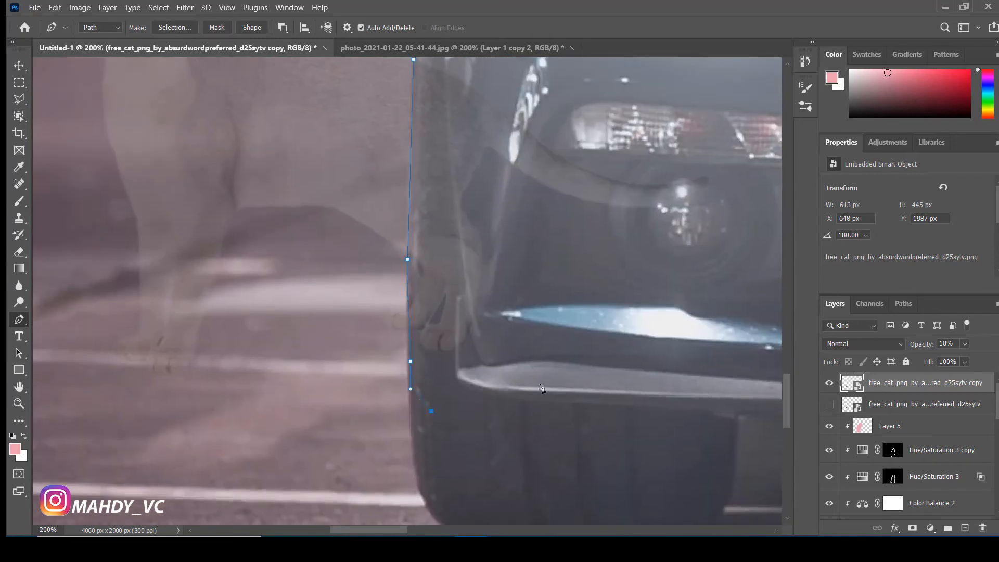
{"action": "left_click_drag", "start_coordinate": [718, 239], "coordinate": [443, 398]}
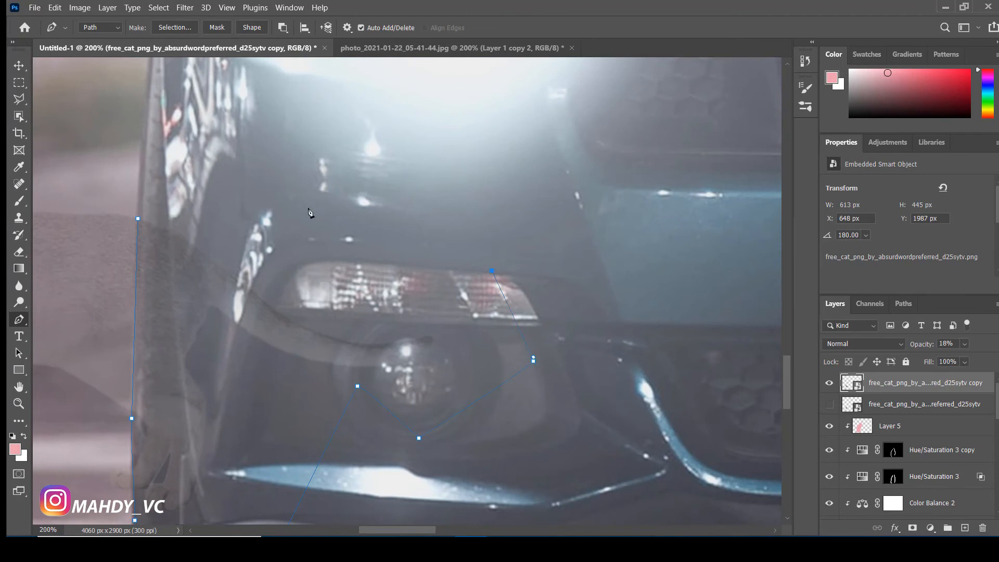
{"action": "key", "text": "ctrl+Return"}
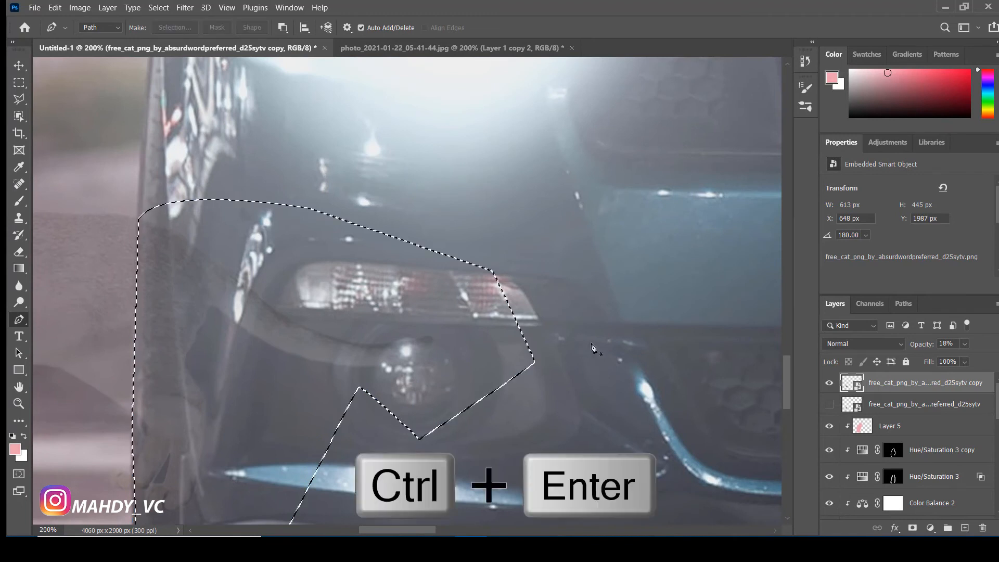
- Mask the selected rear part out of the cat copy and restore the layer's opacity to 100%
{"action": "left_click", "coordinate": [913, 527]}
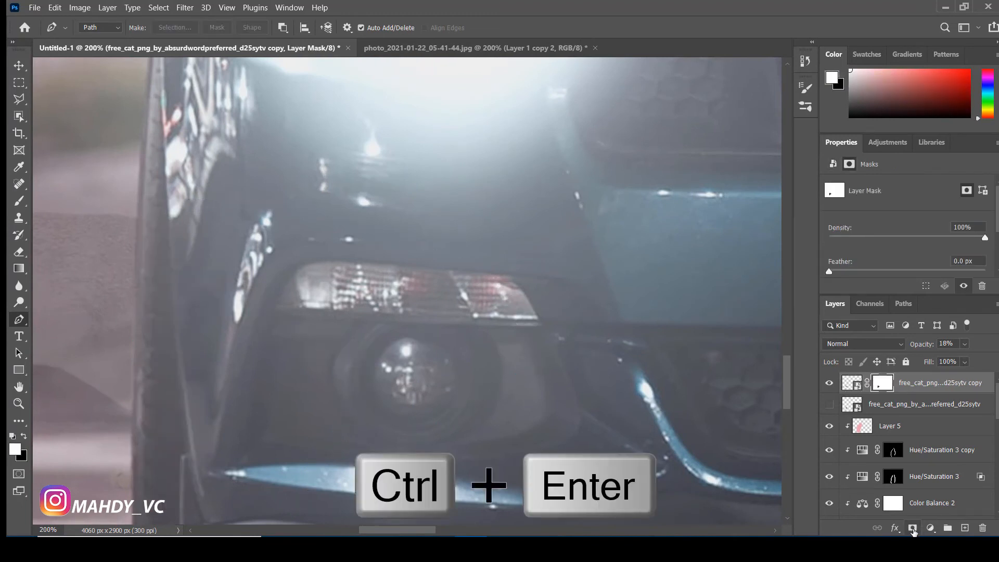
{"action": "left_click_drag", "start_coordinate": [929, 348], "coordinate": [975, 348]}
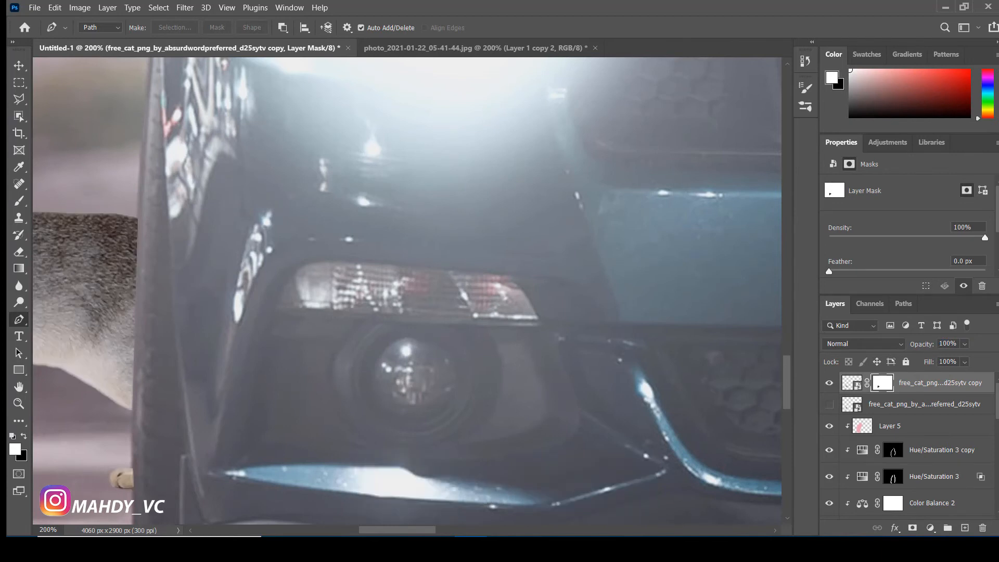
{"action": "key", "text": "ctrl+minus"}
{"action": "key", "text": "ctrl+minus"}
{"action": "key", "text": "ctrl+minus"}
{"action": "key", "text": "ctrl+minus"}
{"action": "key", "text": "ctrl+minus"}
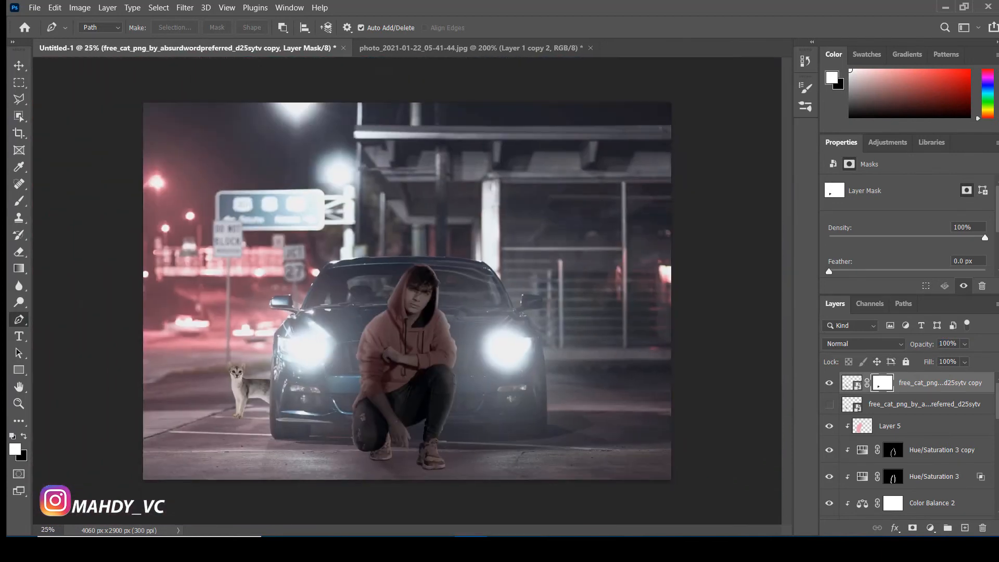
- Duplicate the masked cat, flip the lower copy vertically and place it directly beneath the upright cat's feet
{"action": "key", "text": "ctrl+0"}
{"action": "key", "text": "ctrl+j"}
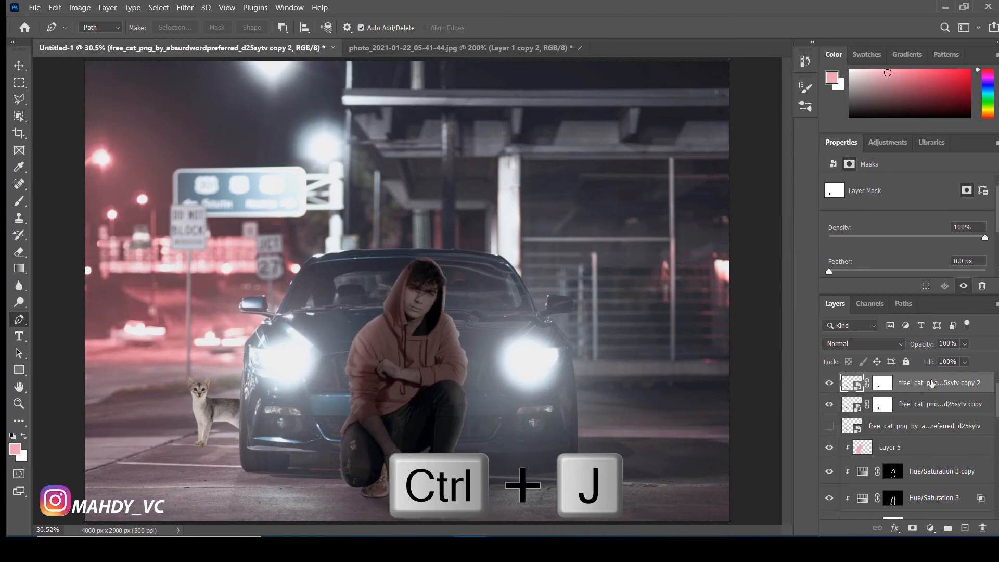
{"action": "left_click", "coordinate": [934, 411]}
{"action": "key", "text": "ctrl+t"}
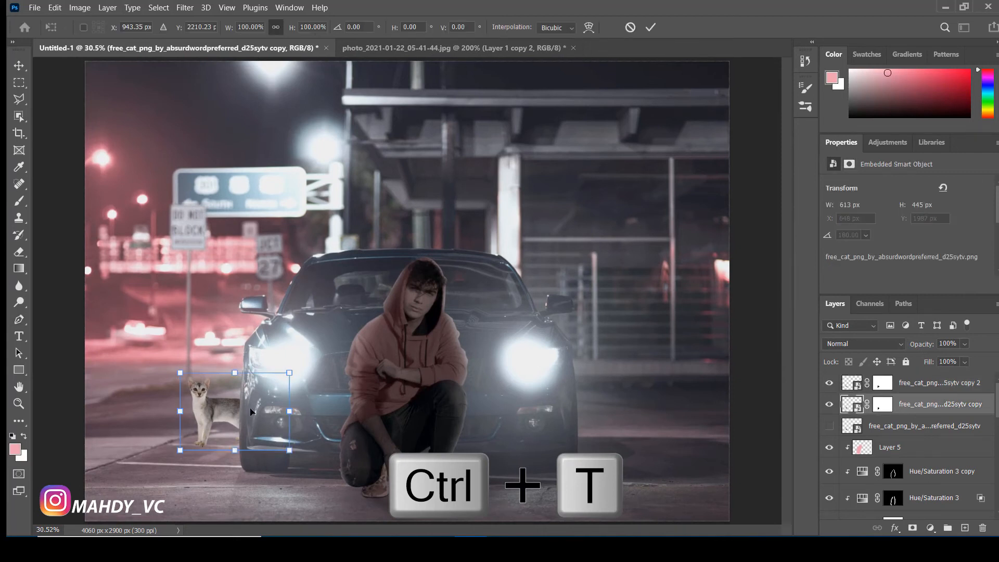
{"action": "right_click", "coordinate": [269, 374]}
{"action": "left_click", "coordinate": [282, 400]}
{"action": "left_click_drag", "start_coordinate": [254, 409], "coordinate": [317, 470]}
{"action": "key", "text": "ctrl+z"}
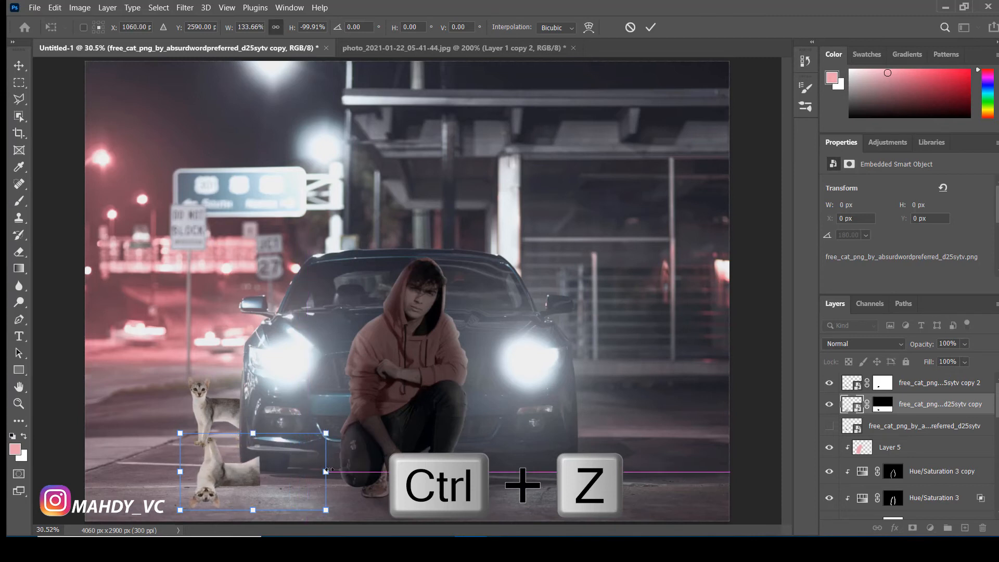
{"action": "key", "text": "ctrl+z"}
{"action": "left_click", "coordinate": [650, 27]}
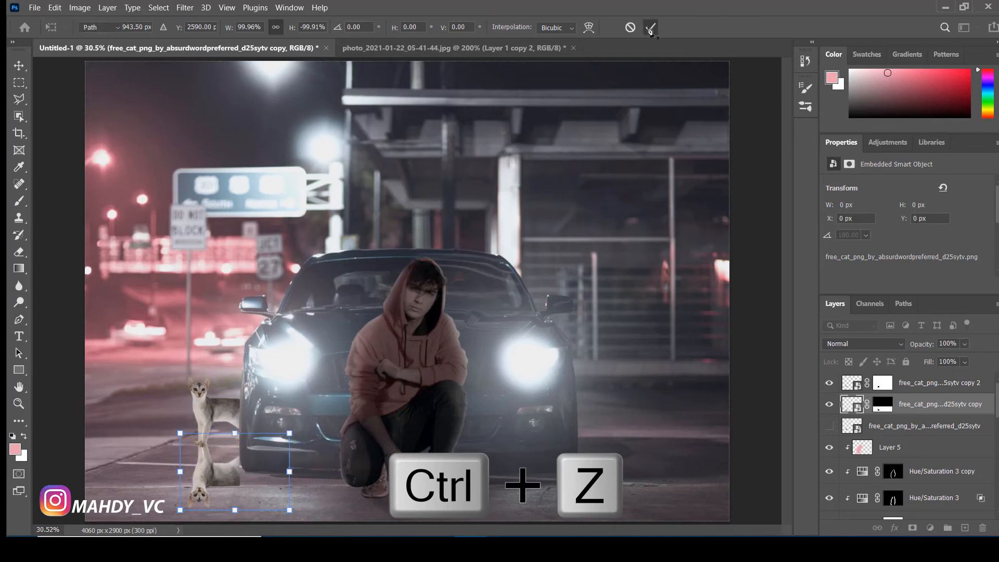
- Duplicate the upside-down cat copy, flip the duplicate horizontally and shift it slightly to the right beside the first
{"action": "key", "text": "p"}
{"action": "key", "text": "ctrl+j"}
{"action": "key", "text": "ctrl+t"}
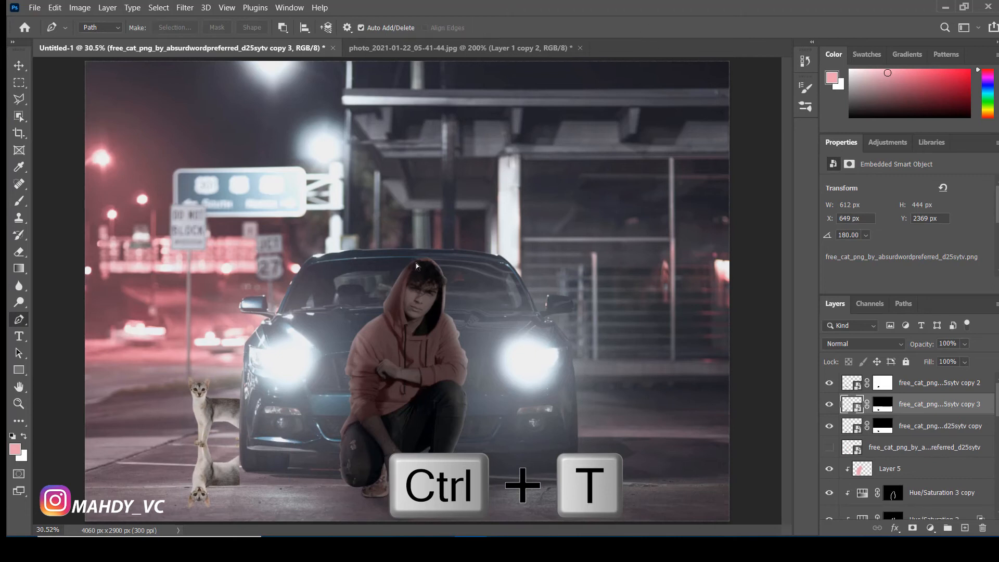
{"action": "right_click", "coordinate": [221, 464]}
{"action": "left_click", "coordinate": [250, 444]}
{"action": "left_click_drag", "start_coordinate": [262, 470], "coordinate": [266, 470]}
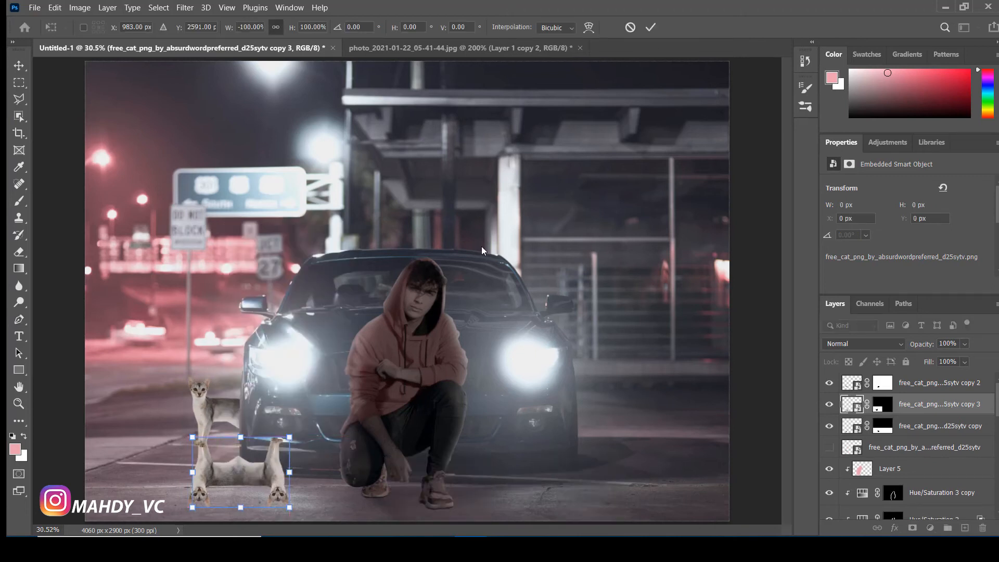
{"action": "left_click", "coordinate": [651, 27]}
{"action": "key", "text": "p"}
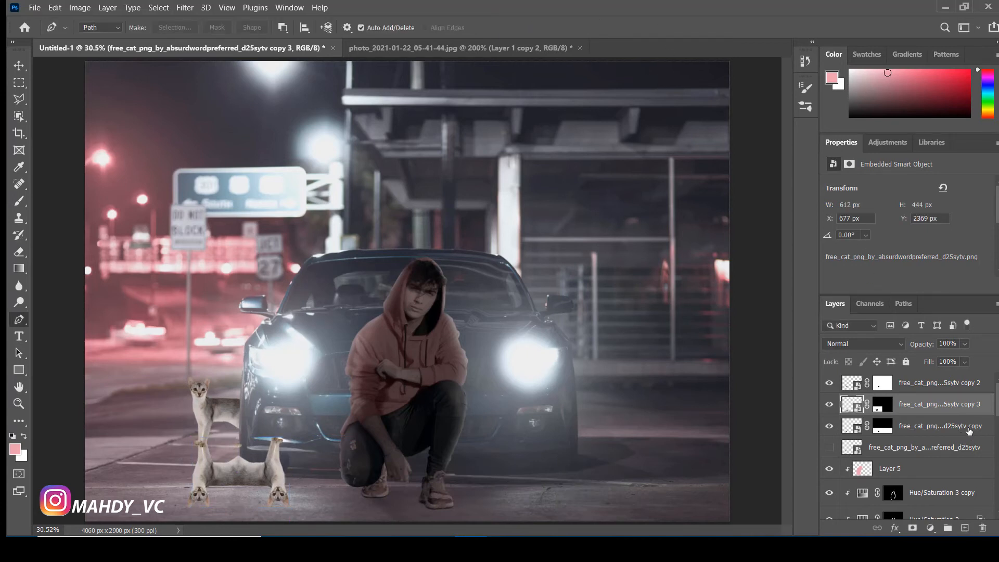
- Apply a solid black Color Overlay at 100% opacity to both upside-down cat layers
{"action": "left_click", "coordinate": [971, 431]}
{"action": "double_click", "coordinate": [981, 436]}
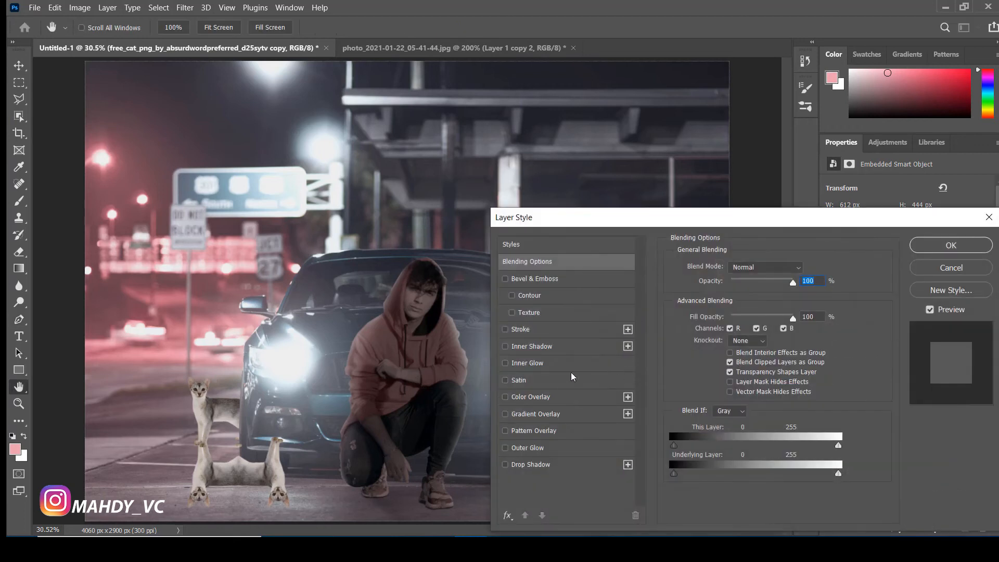
{"action": "left_click", "coordinate": [554, 400]}
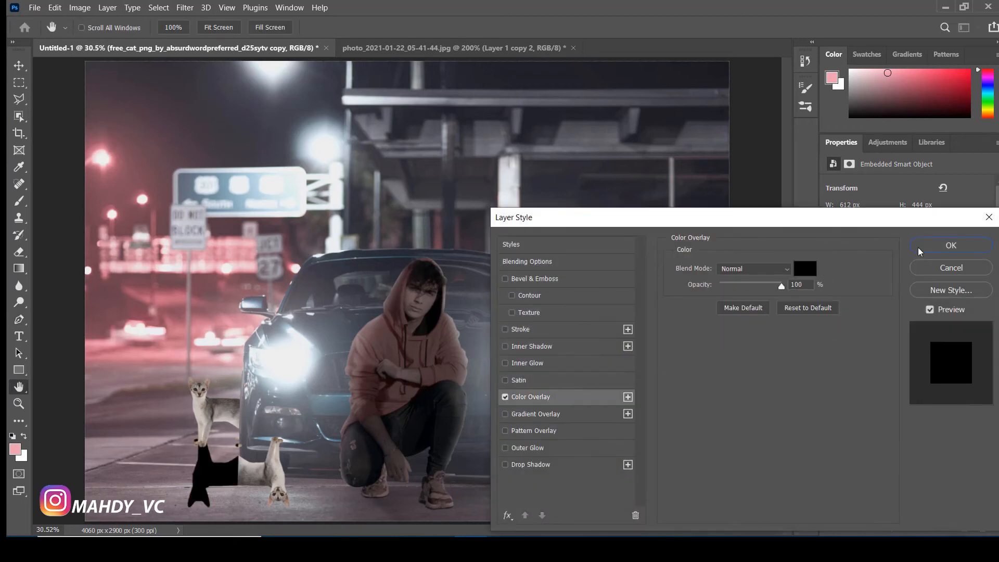
{"action": "left_click", "coordinate": [965, 251]}
{"action": "left_click", "coordinate": [960, 406]}
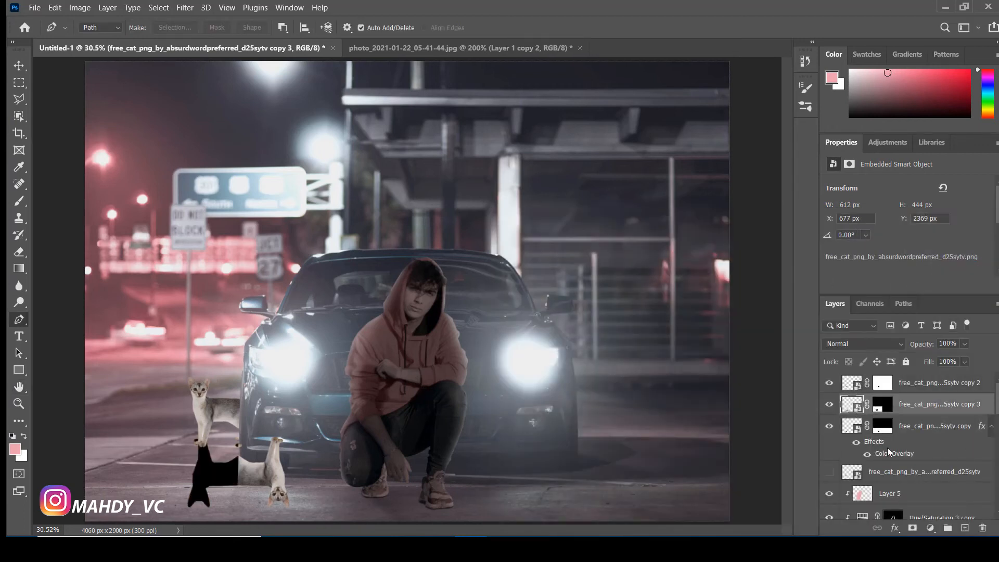
{"action": "left_click", "coordinate": [542, 400]}
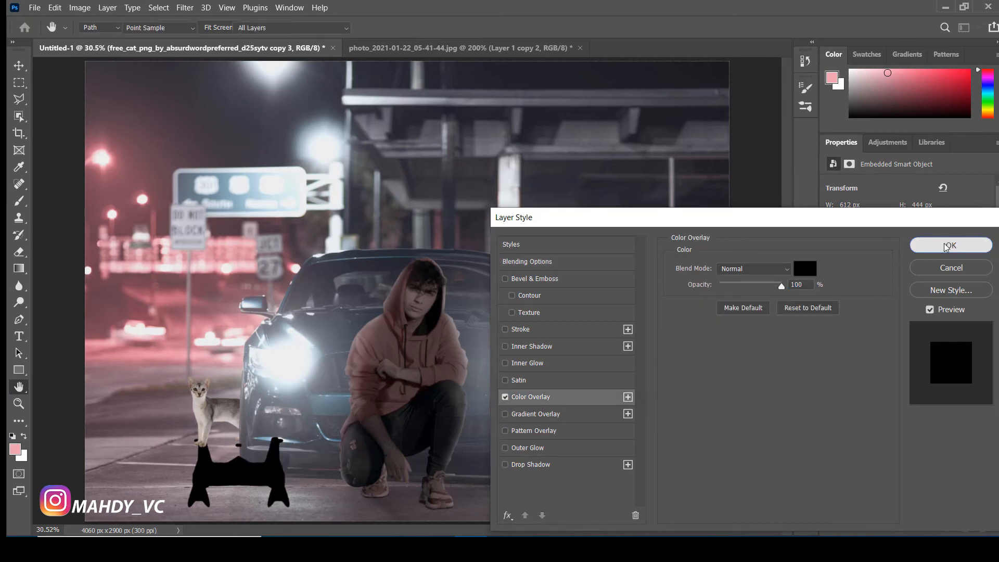
{"action": "left_click", "coordinate": [951, 245]}
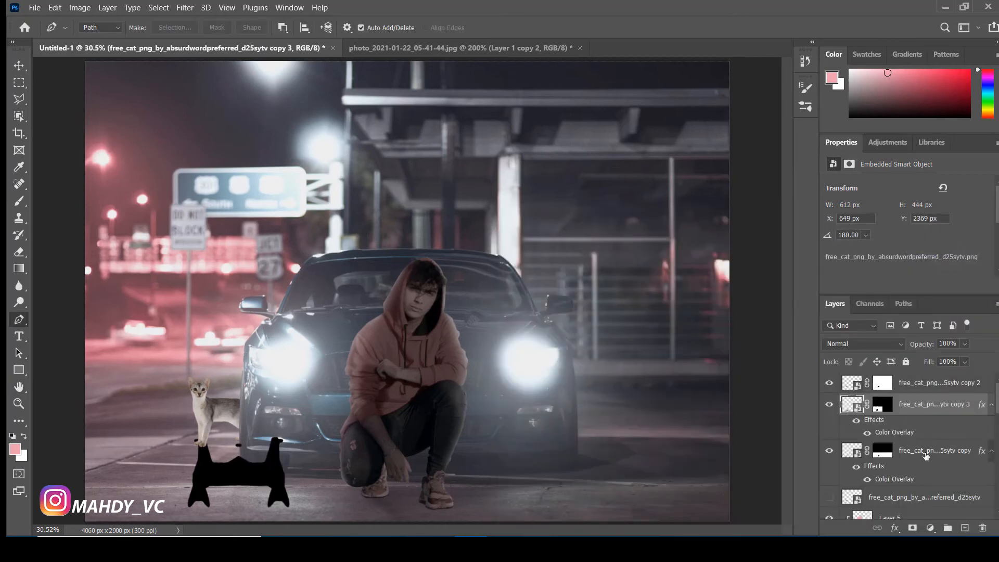
- Apply a Gaussian Blur to the original black upside-down cat silhouette
{"action": "left_click", "coordinate": [925, 456]}
{"action": "left_click", "coordinate": [185, 8]}
{"action": "mouse_move", "coordinate": [291, 163]}
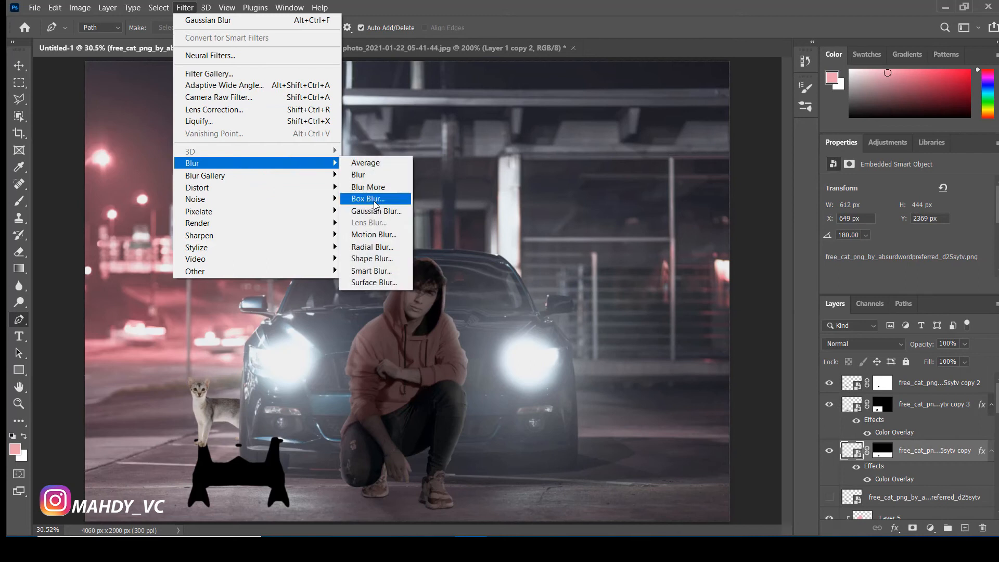
{"action": "left_click", "coordinate": [374, 211]}
{"action": "left_click", "coordinate": [796, 156]}
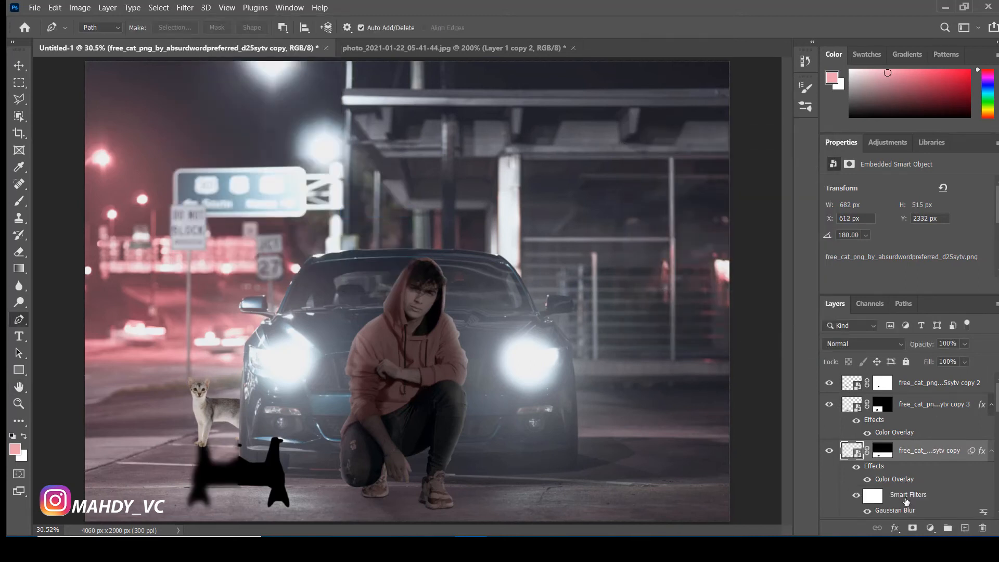
- Apply a Gaussian Blur with a 14.7-pixel radius to the horizontally mirrored black silhouette
{"action": "left_click_drag", "start_coordinate": [884, 503], "coordinate": [950, 401]}
{"action": "left_click", "coordinate": [950, 402]}
{"action": "left_click", "coordinate": [184, 7]}
{"action": "mouse_move", "coordinate": [312, 163]}
{"action": "left_click", "coordinate": [376, 210]}
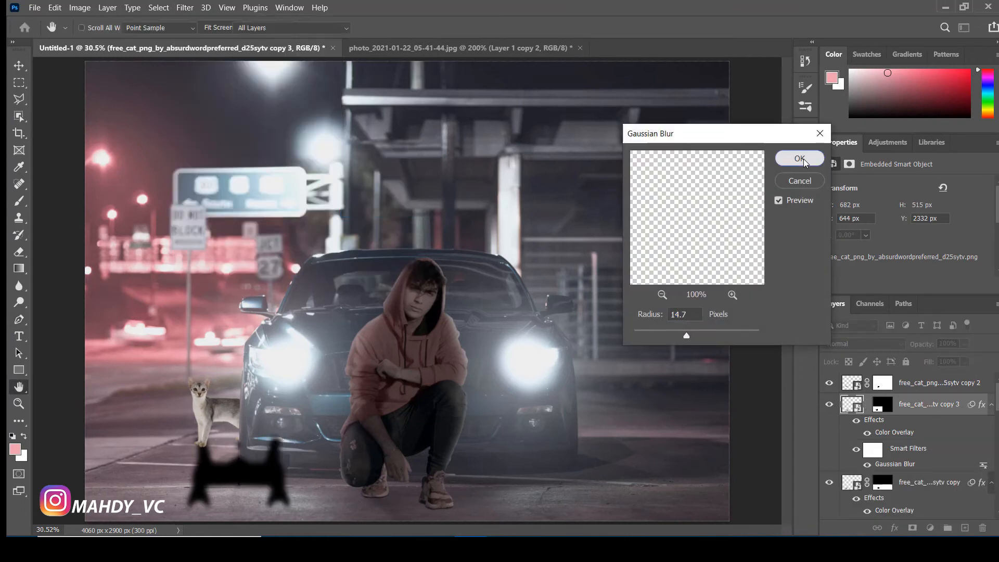
{"action": "left_click", "coordinate": [799, 157]}
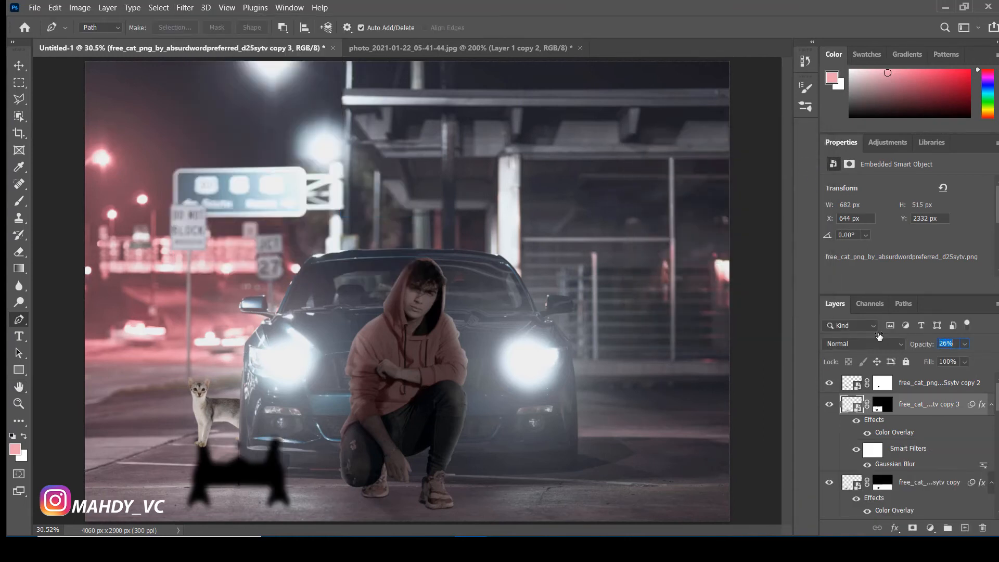
- Lower the mirrored shadow layer's opacity to 58% and the other cat shadow layer's to 55%
{"action": "left_click_drag", "start_coordinate": [891, 340], "coordinate": [902, 338]}
{"action": "left_click", "coordinate": [921, 484]}
{"action": "scroll", "coordinate": [954, 385], "scroll_direction": "down", "scroll_amount": 1}
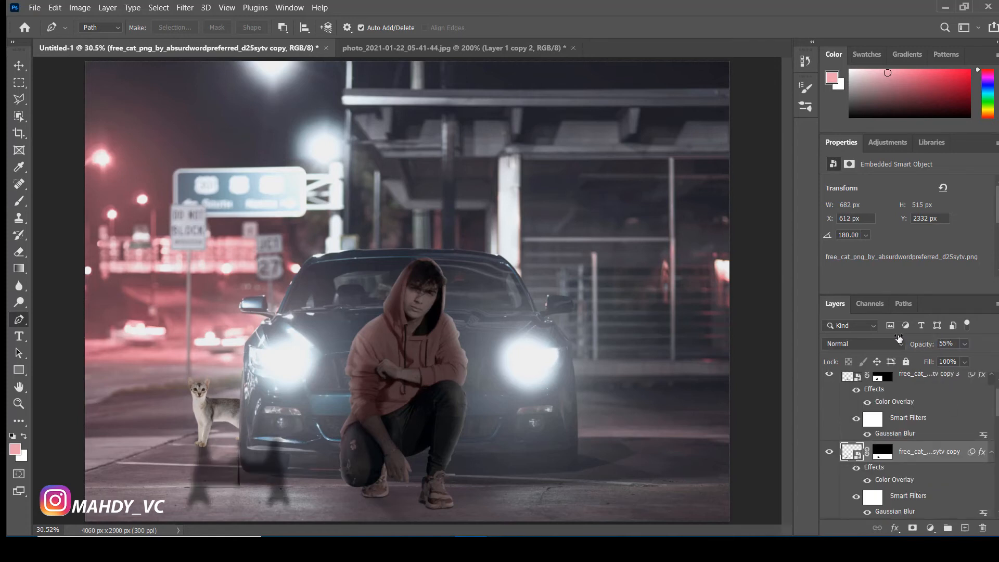
- Paint black with a 29-pixel soft brush on the mirrored shadow's mask to remove it over the car's wheel and beyond
{"action": "left_click", "coordinate": [891, 450]}
{"action": "scroll", "coordinate": [885, 417], "scroll_direction": "up", "scroll_amount": 1}
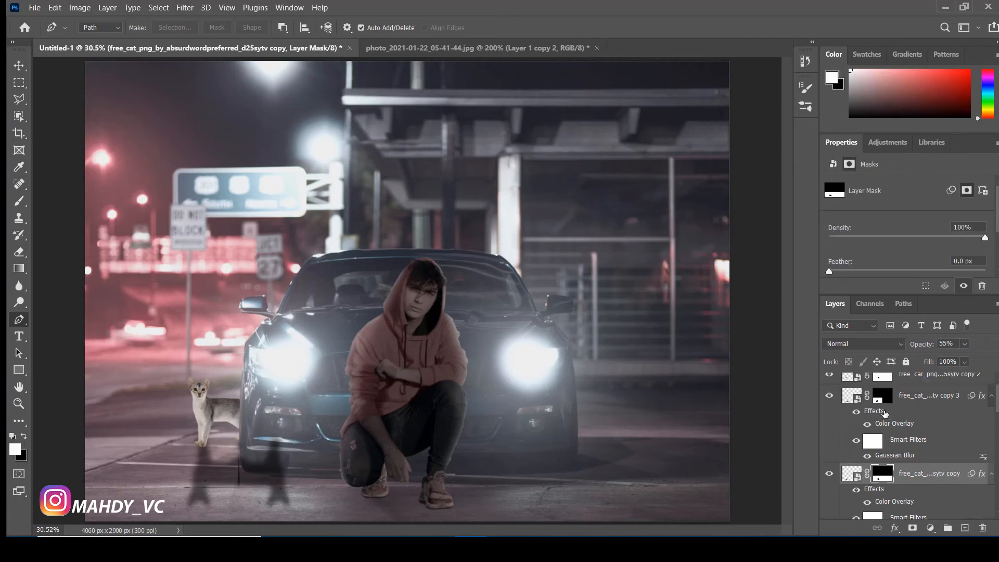
{"action": "left_click", "coordinate": [882, 396]}
{"action": "left_click", "coordinate": [19, 201]}
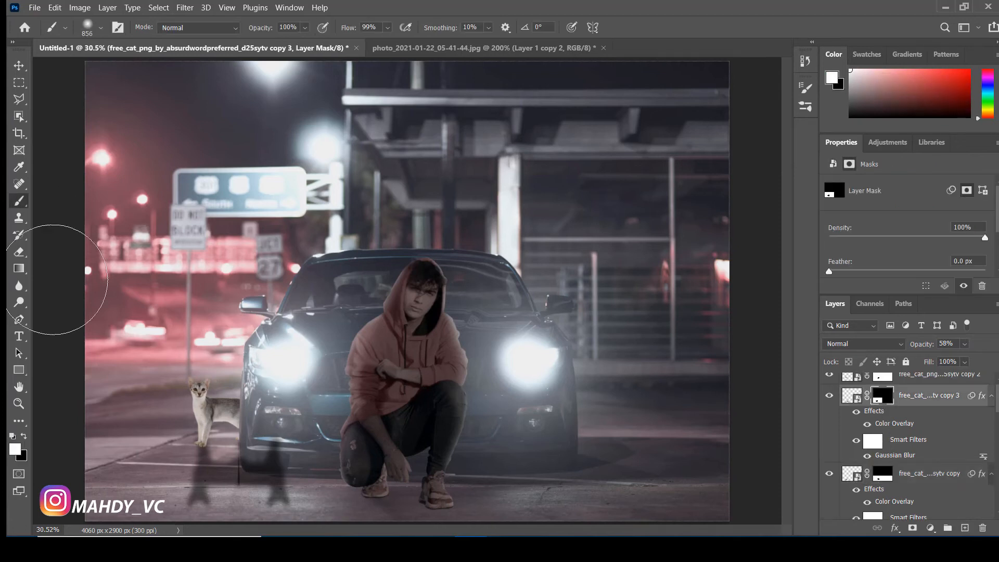
{"action": "key", "text": "x"}
{"action": "mouse_move", "coordinate": [339, 484]}
{"action": "left_mouse_down"}
{"action": "mouse_move", "coordinate": [327, 508]}
{"action": "mouse_move", "coordinate": [357, 435]}
{"action": "mouse_move", "coordinate": [361, 446]}
{"action": "mouse_move", "coordinate": [243, 423]}
{"action": "mouse_move", "coordinate": [424, 296]}
{"action": "mouse_move", "coordinate": [578, 231]}
{"action": "left_mouse_up"}
{"action": "key", "text": "ctrl+plus"}
{"action": "key", "text": "ctrl+plus"}
{"action": "key", "text": "ctrl+plus"}
{"action": "key", "text": "ctrl+plus"}
{"action": "left_click_drag", "start_coordinate": [179, 281], "coordinate": [384, 363]}
{"action": "key", "text": "ctrl+plus"}
{"action": "left_click_drag", "start_coordinate": [654, 368], "coordinate": [460, 386]}
{"action": "left_click_drag", "start_coordinate": [635, 385], "coordinate": [617, 235]}
{"action": "mouse_move", "coordinate": [542, 393]}
{"action": "left_mouse_down"}
{"action": "mouse_move", "coordinate": [509, 389]}
{"action": "mouse_move", "coordinate": [516, 416]}
{"action": "mouse_move", "coordinate": [520, 389]}
{"action": "mouse_move", "coordinate": [515, 423]}
{"action": "mouse_move", "coordinate": [525, 260]}
{"action": "mouse_move", "coordinate": [509, 209]}
{"action": "mouse_move", "coordinate": [520, 188]}
{"action": "mouse_move", "coordinate": [519, 133]}
{"action": "left_mouse_up"}
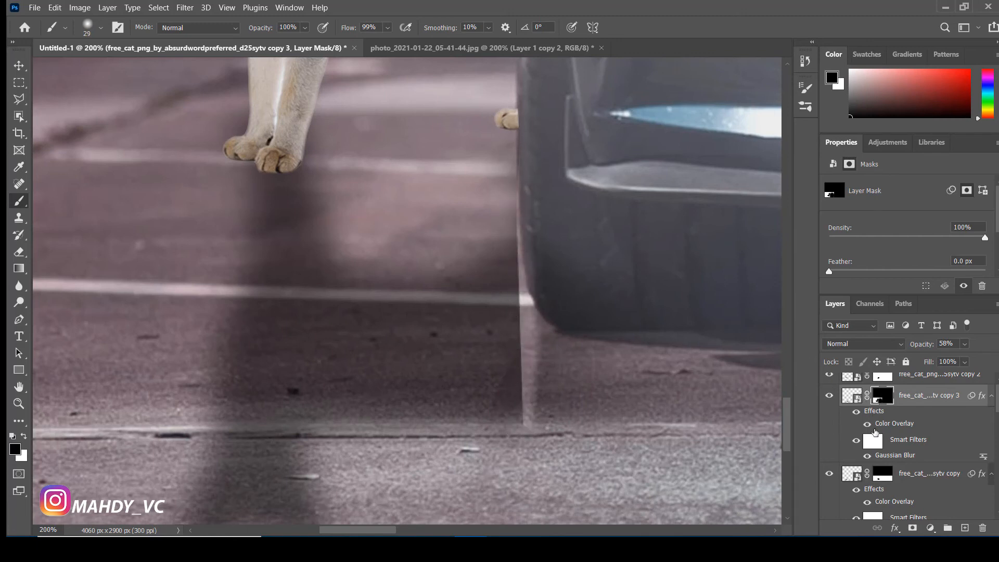
- Paint black on the other cat shadow's mask to soften its hard vertical edge beside the car's wheel
{"action": "left_click", "coordinate": [877, 471]}
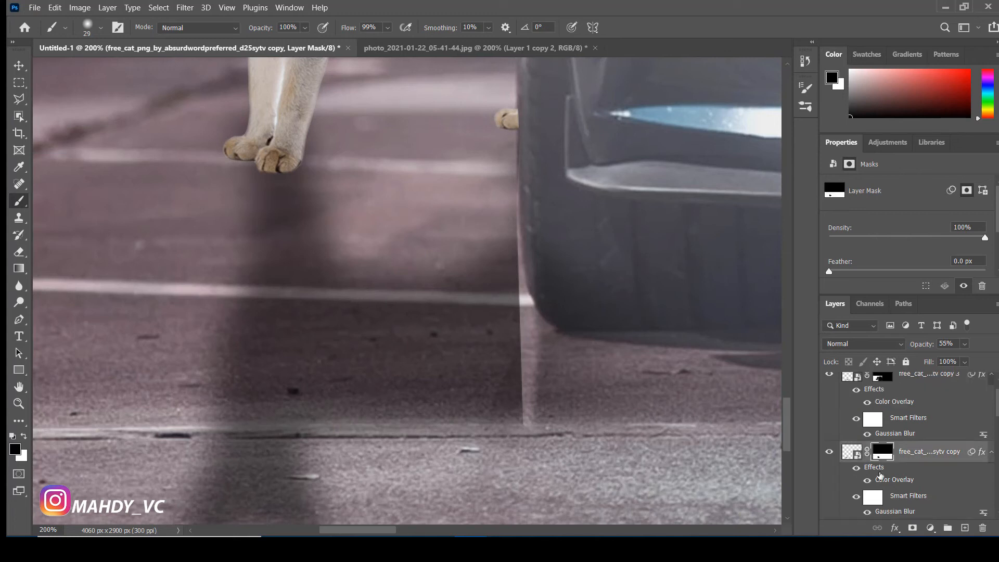
{"action": "mouse_move", "coordinate": [535, 424]}
{"action": "left_mouse_down"}
{"action": "mouse_move", "coordinate": [525, 386]}
{"action": "mouse_move", "coordinate": [535, 290]}
{"action": "mouse_move", "coordinate": [526, 178]}
{"action": "left_mouse_up"}
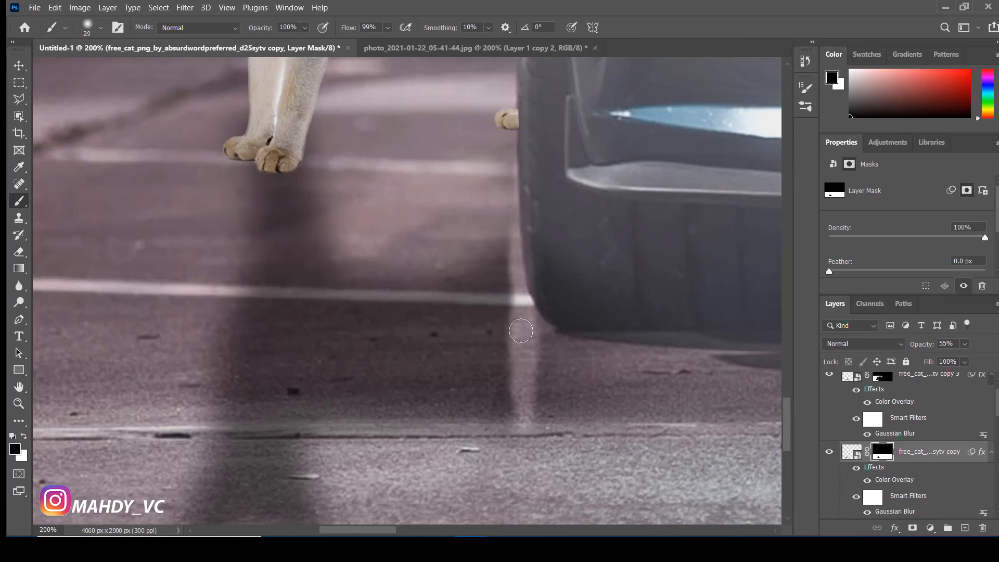
{"action": "left_click_drag", "start_coordinate": [520, 329], "coordinate": [537, 421]}
{"action": "key", "text": "ctrl+0"}
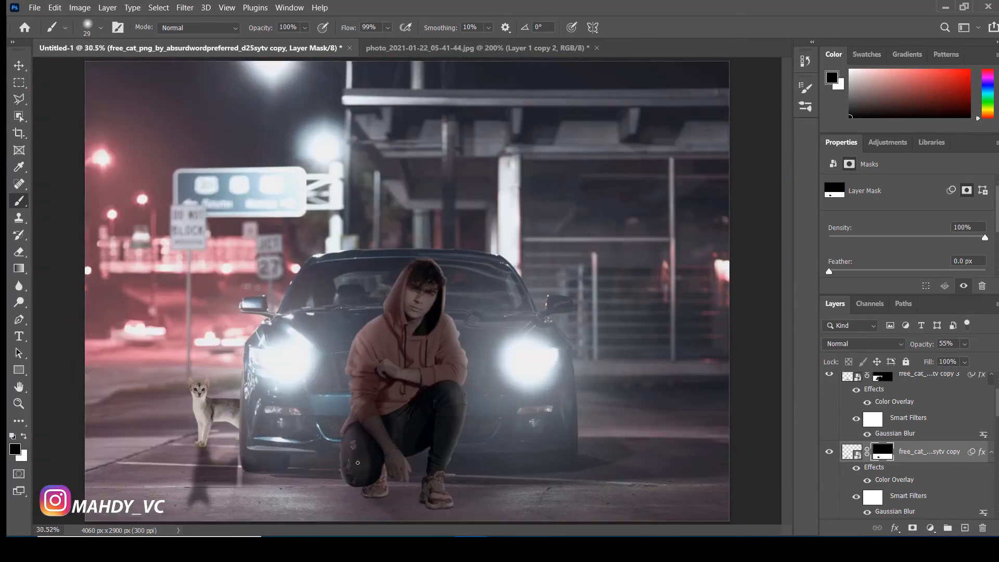
- Free-transform the mirrored shadow and move it left to X 612 px, in line with the other cat shadow
{"action": "scroll", "coordinate": [886, 436], "scroll_direction": "up", "scroll_amount": 2}
{"action": "left_click", "coordinate": [852, 404]}
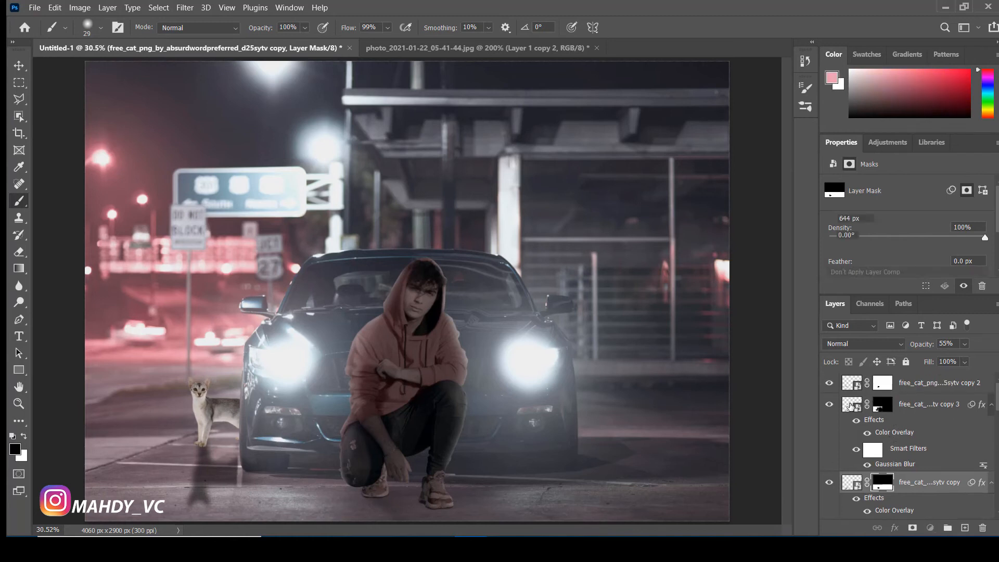
{"action": "key", "text": "ctrl+t"}
{"action": "left_click", "coordinate": [542, 225]}
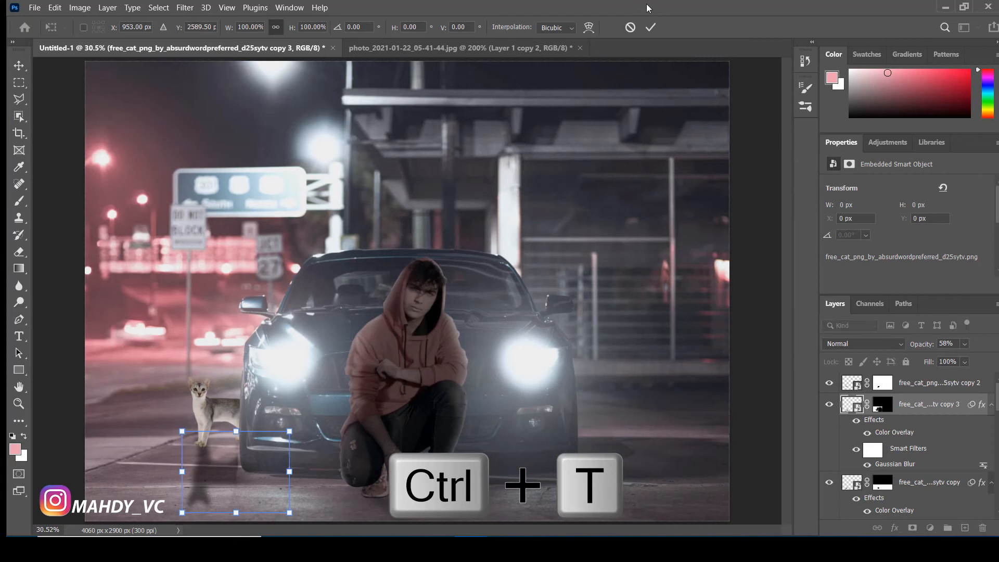
{"action": "left_click", "coordinate": [650, 28]}
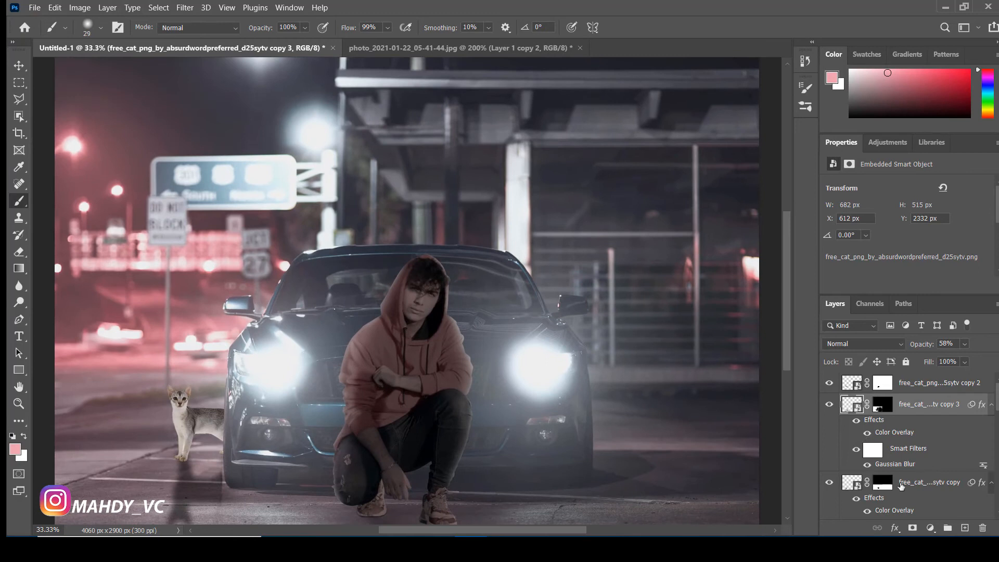
- Fade the right part of the lower cat shadow on its mask with a 513-pixel black brush at 40% opacity
{"action": "left_click", "coordinate": [885, 485]}
{"action": "left_click_drag", "start_coordinate": [403, 185], "coordinate": [438, 184]}
{"action": "left_click_drag", "start_coordinate": [270, 28], "coordinate": [230, 31]}
{"action": "left_click_drag", "start_coordinate": [241, 494], "coordinate": [252, 499]}
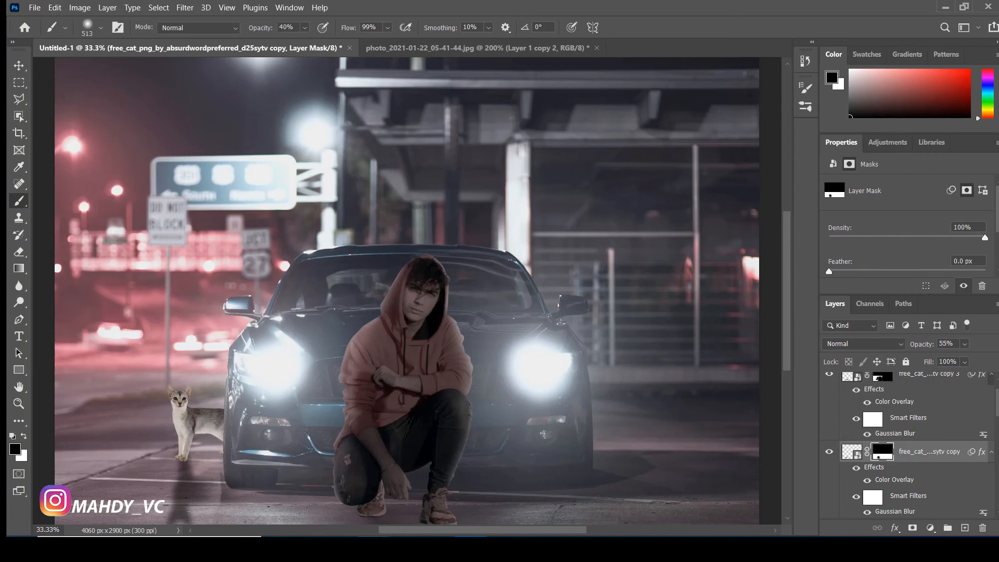
{"action": "key", "text": "ctrl+minus"}
{"action": "key", "text": "ctrl+0"}
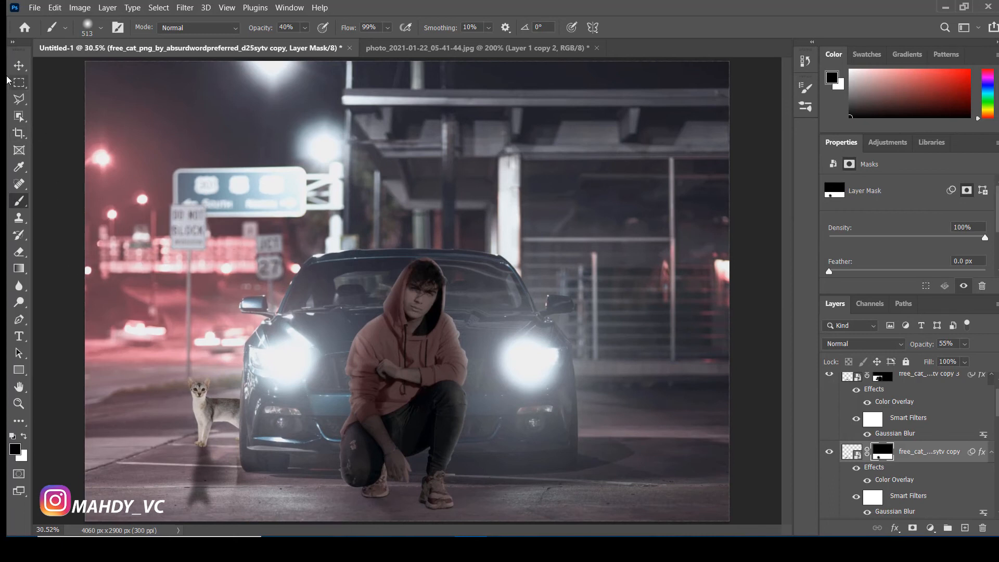
- Add an Exposure adjustment clipped to the upright cat layer and set the exposure to -2.11
{"action": "left_click", "coordinate": [18, 65]}
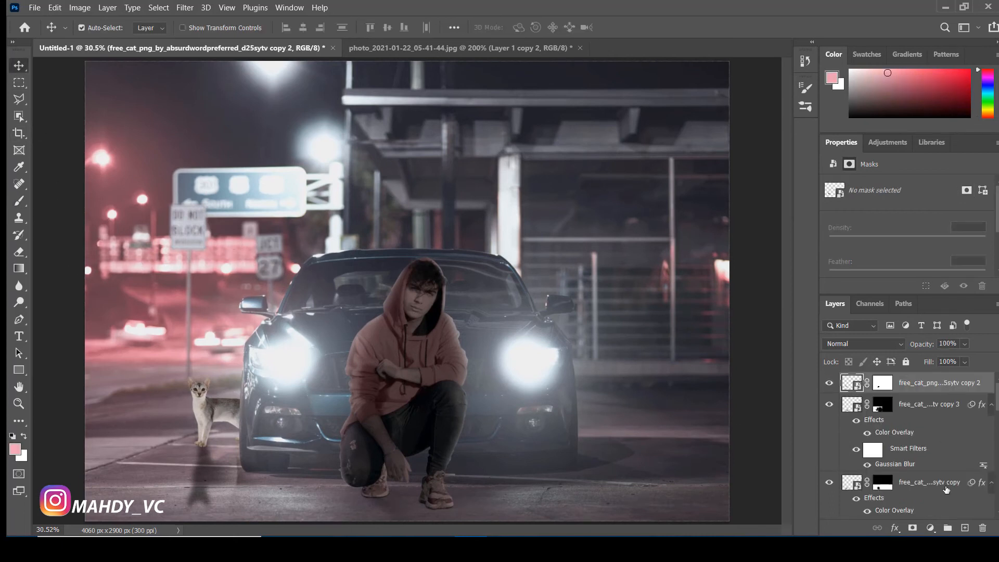
{"action": "left_click", "coordinate": [931, 528]}
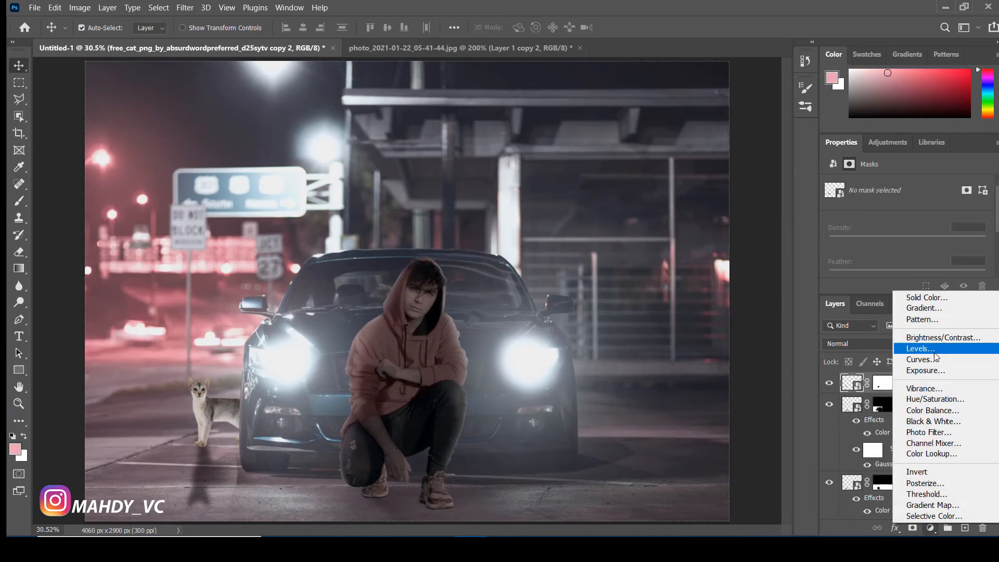
{"action": "left_click", "coordinate": [926, 370]}
{"action": "left_click", "coordinate": [906, 285]}
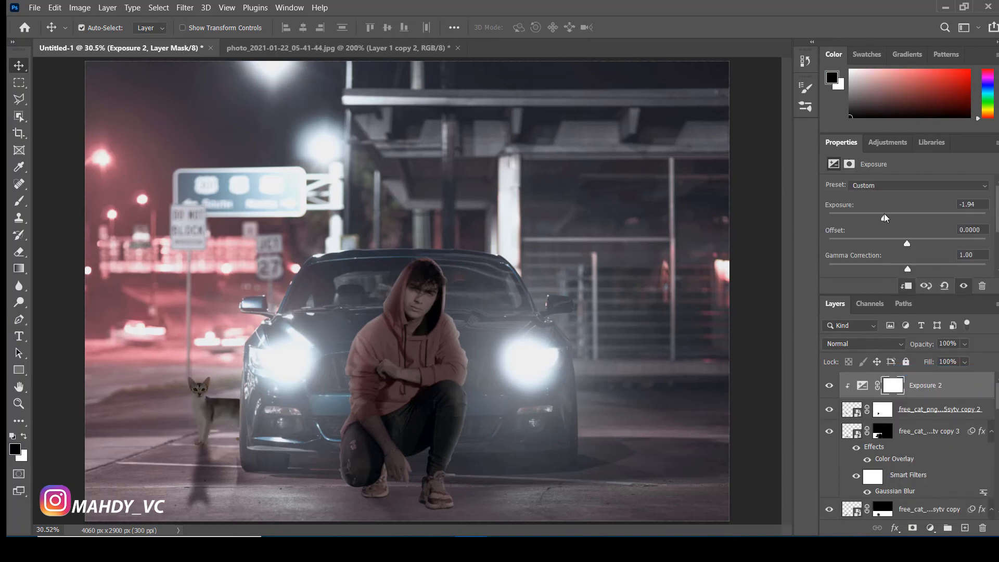
- Add a Hue/Saturation adjustment clipped to the upright cat and set its saturation to -30
{"action": "left_click", "coordinate": [930, 527]}
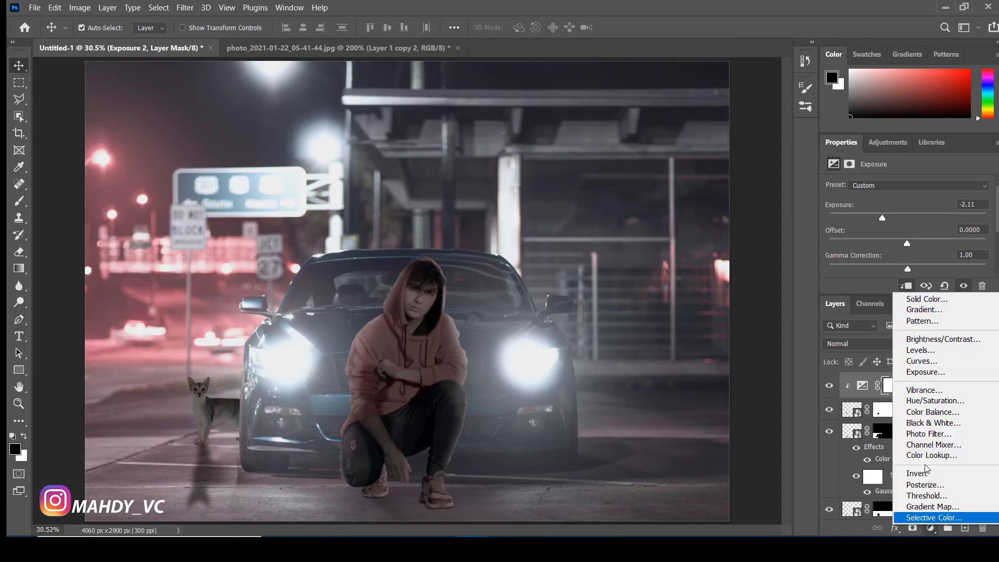
{"action": "left_click", "coordinate": [926, 399]}
{"action": "left_click", "coordinate": [907, 287]}
{"action": "left_click_drag", "start_coordinate": [859, 247], "coordinate": [831, 248]}
{"action": "left_click", "coordinate": [887, 413]}
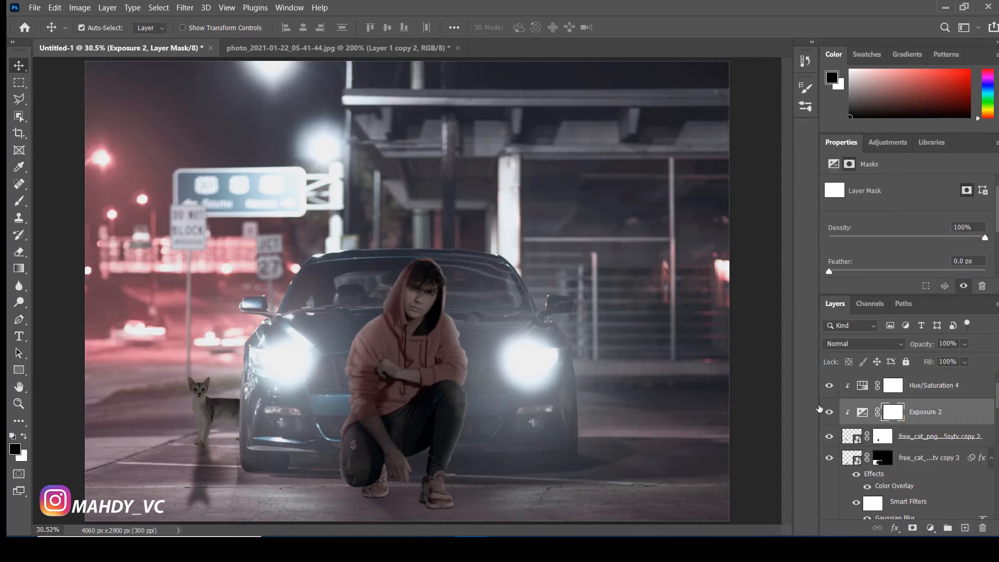
{"action": "left_click", "coordinate": [937, 387]}
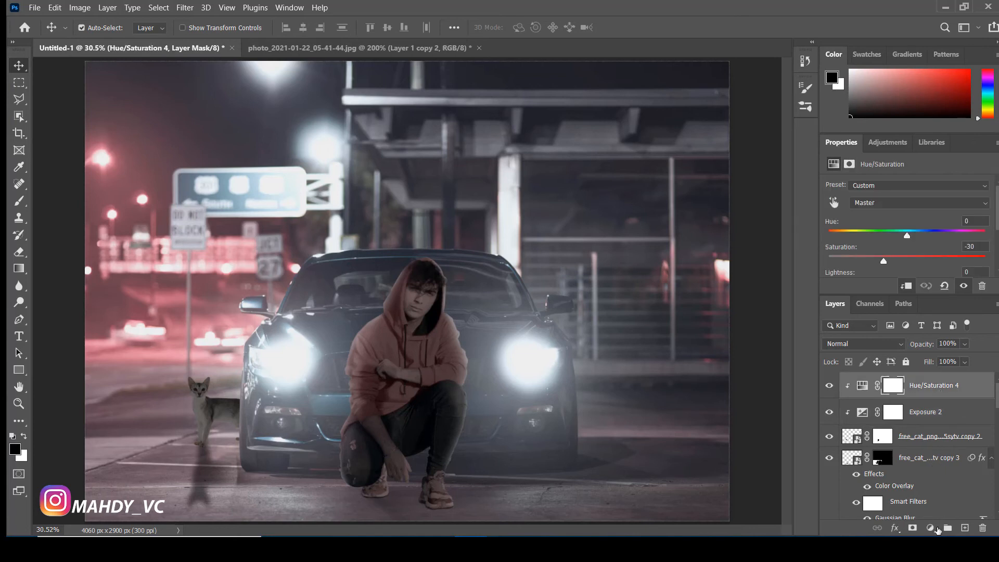
- Add a second clipped Hue/Saturation adjustment with Colorize on, saturation 9 and lightness +15
{"action": "left_click", "coordinate": [930, 526]}
{"action": "left_click", "coordinate": [926, 399]}
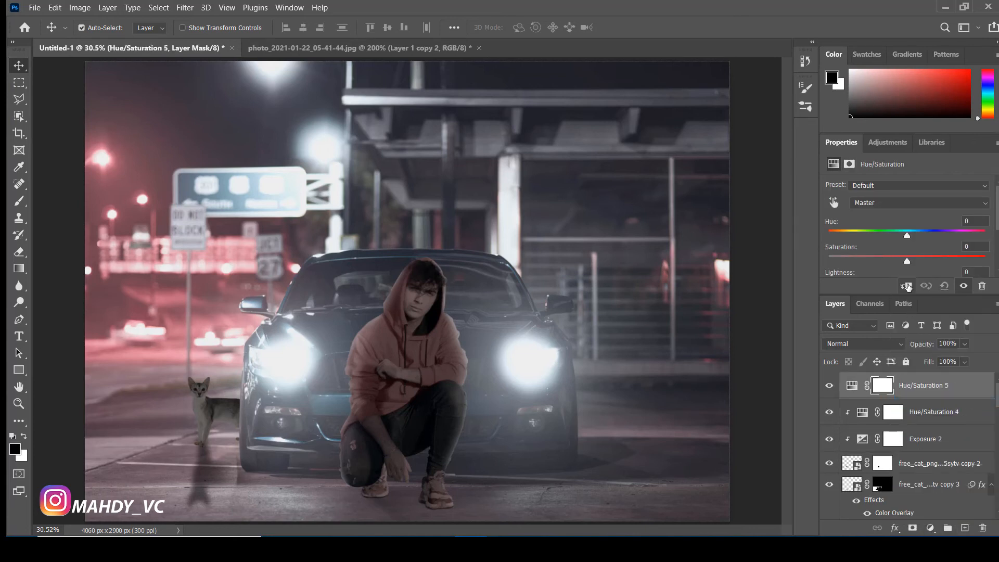
{"action": "left_click", "coordinate": [907, 287]}
{"action": "scroll", "coordinate": [930, 255], "scroll_direction": "down", "scroll_amount": 2}
{"action": "left_click", "coordinate": [893, 273]}
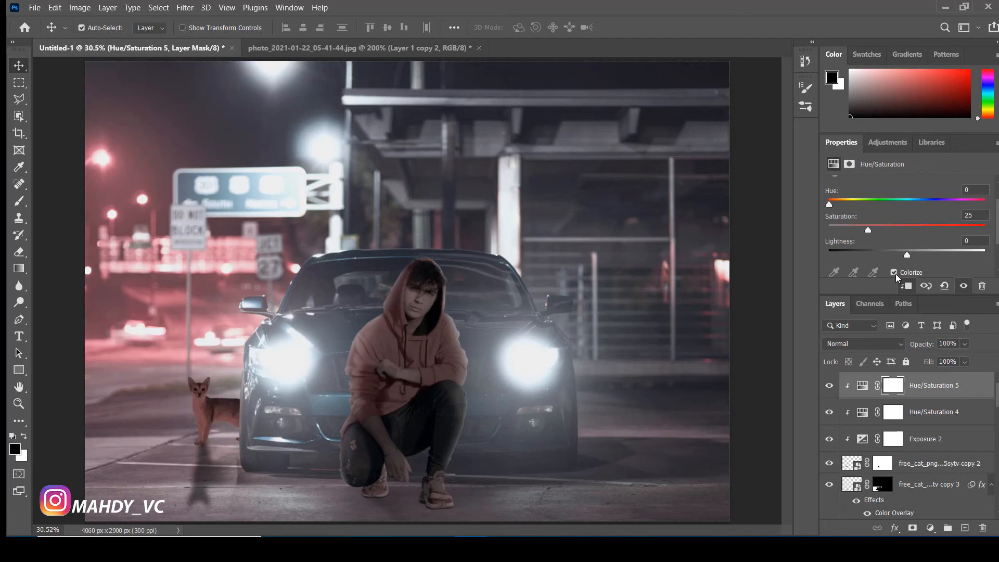
{"action": "left_click_drag", "start_coordinate": [839, 218], "coordinate": [858, 248]}
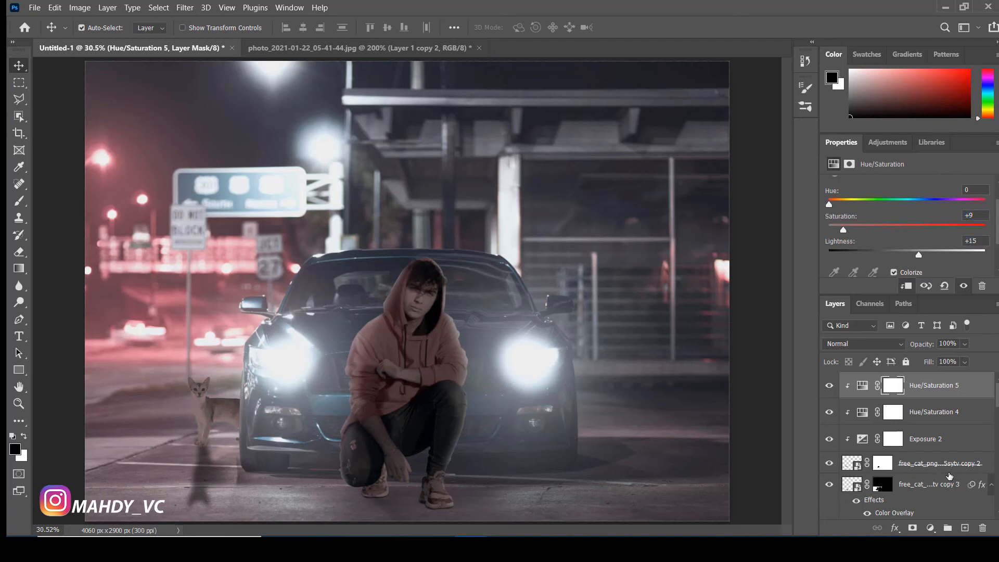
- Invert the mask of the colorized Hue/Saturation adjustment and reveal its effect along the cat's outline with a 141-pixel white brush at 100% opacity
{"action": "key", "text": "ctrl+i"}
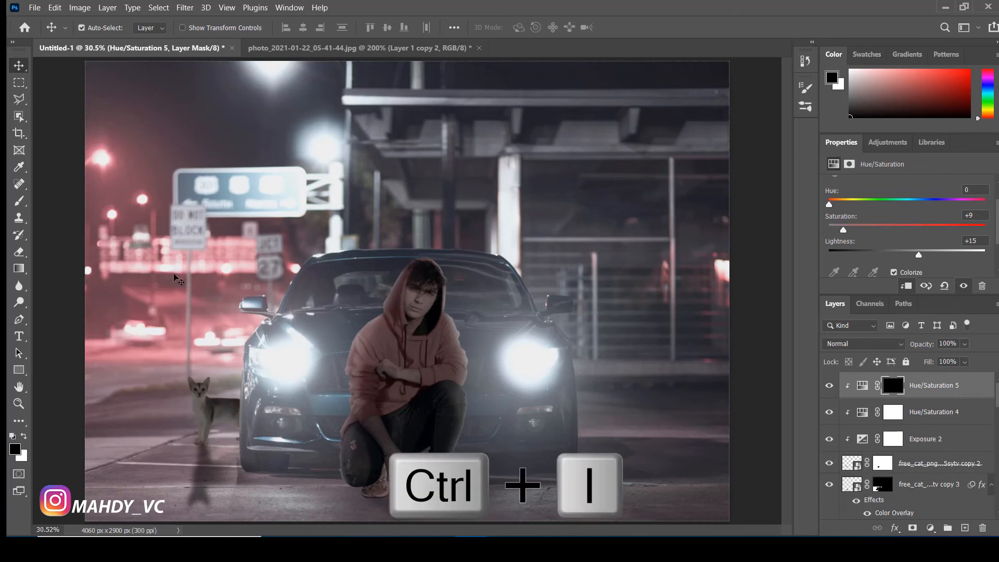
{"action": "left_click", "coordinate": [18, 201]}
{"action": "key", "text": "x"}
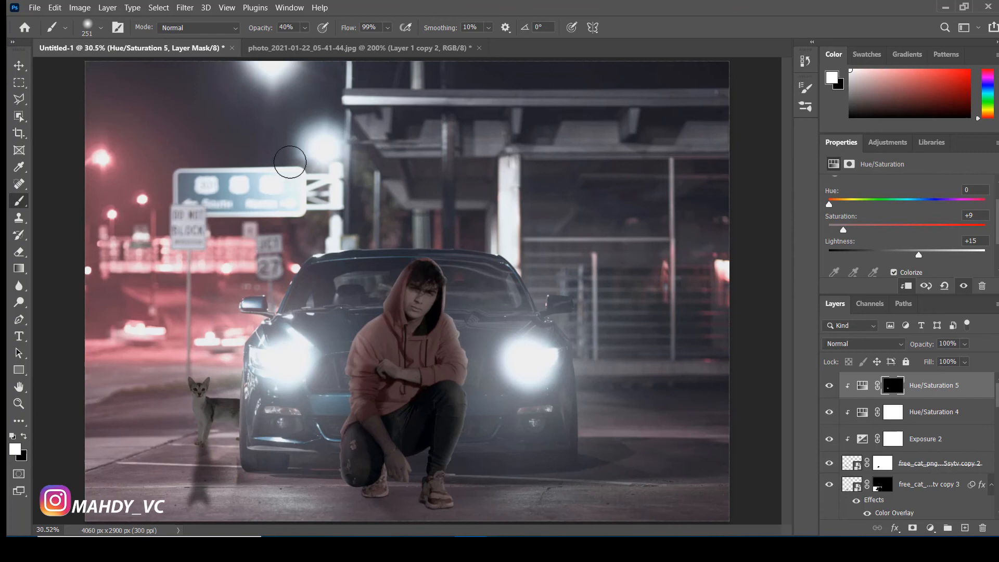
{"action": "left_click_drag", "start_coordinate": [267, 31], "coordinate": [426, 98]}
{"action": "left_click_drag", "start_coordinate": [241, 390], "coordinate": [240, 396]}
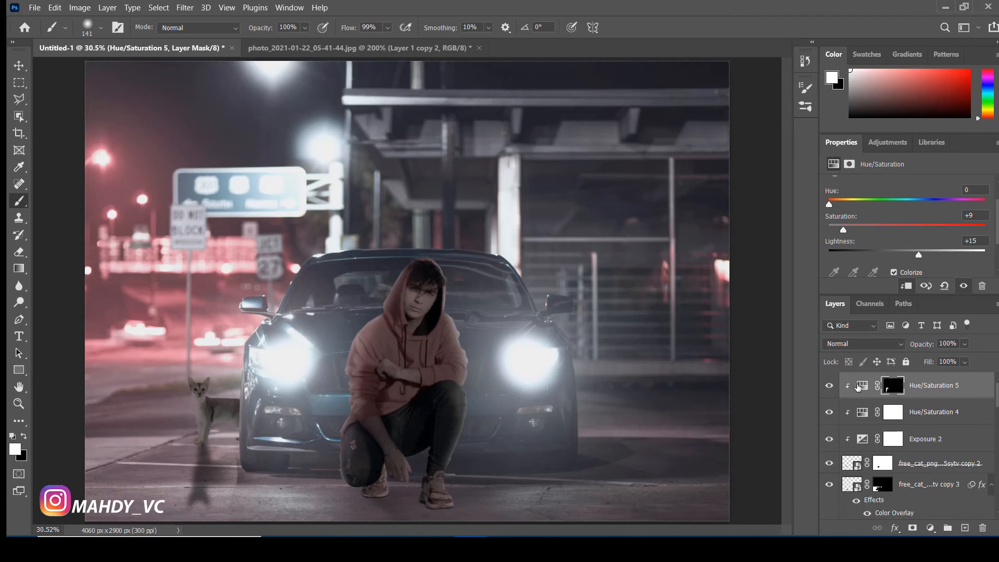
- Set the exposure of the Exposure adjustment clipped to the upright cat to -3.22
{"action": "key", "text": "ctrl+minus"}
{"action": "key", "text": "ctrl+minus"}
{"action": "key", "text": "ctrl+plus"}
{"action": "key", "text": "ctrl+plus"}
{"action": "key", "text": "ctrl+plus"}
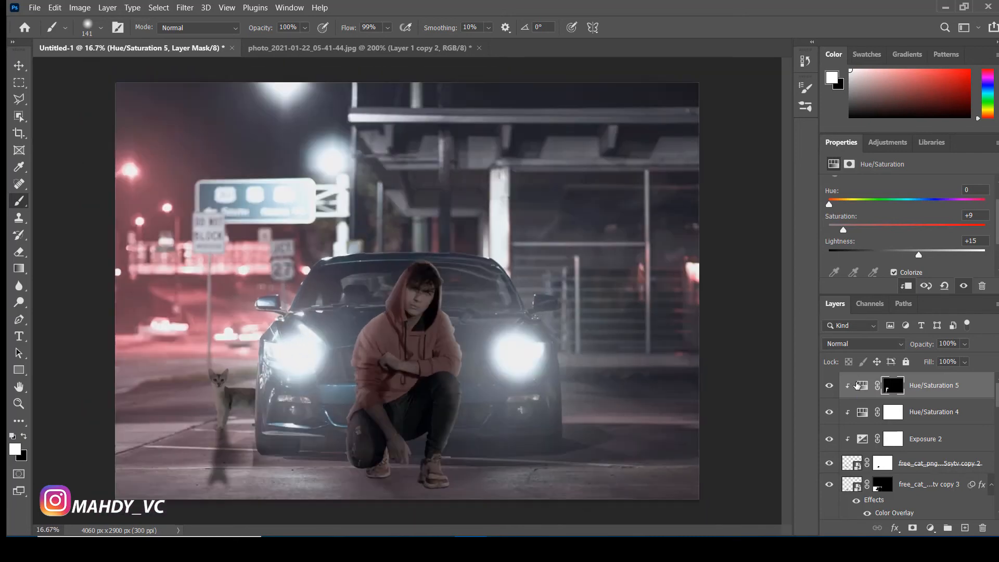
{"action": "left_click_drag", "start_coordinate": [357, 418], "coordinate": [604, 332]}
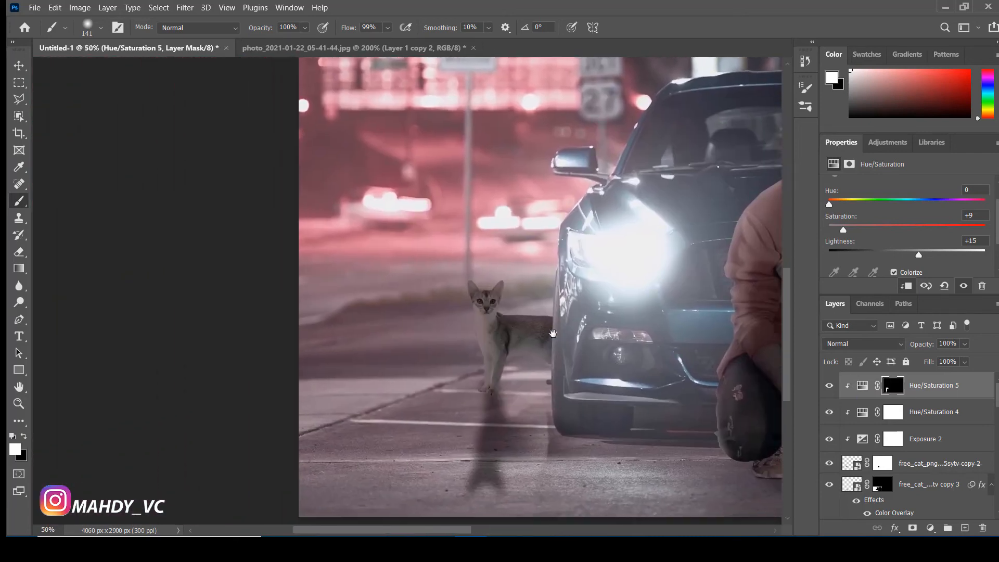
{"action": "key", "text": "ctrl+plus"}
{"action": "key", "text": "ctrl+plus"}
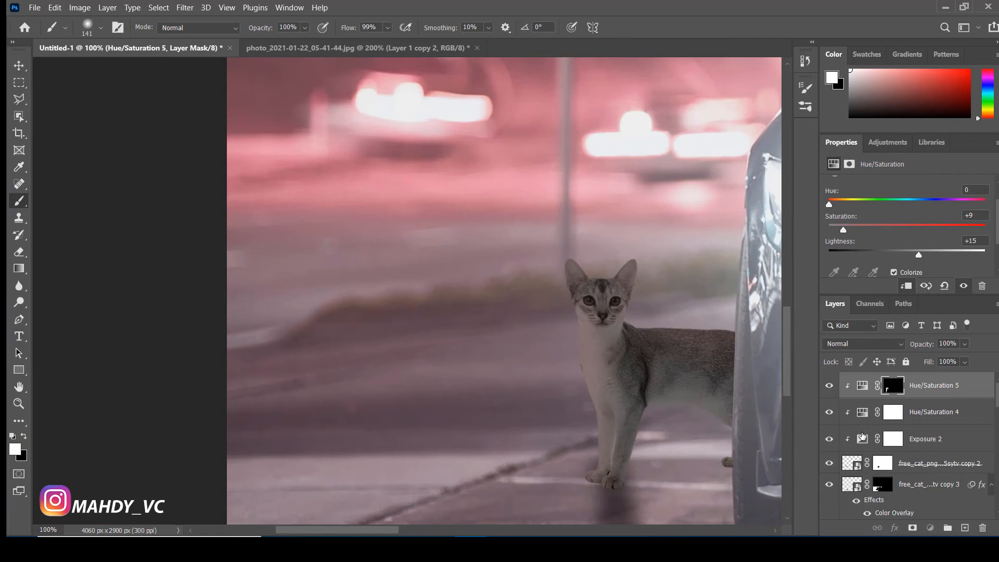
{"action": "left_click", "coordinate": [862, 437]}
{"action": "left_click_drag", "start_coordinate": [881, 218], "coordinate": [869, 218]}
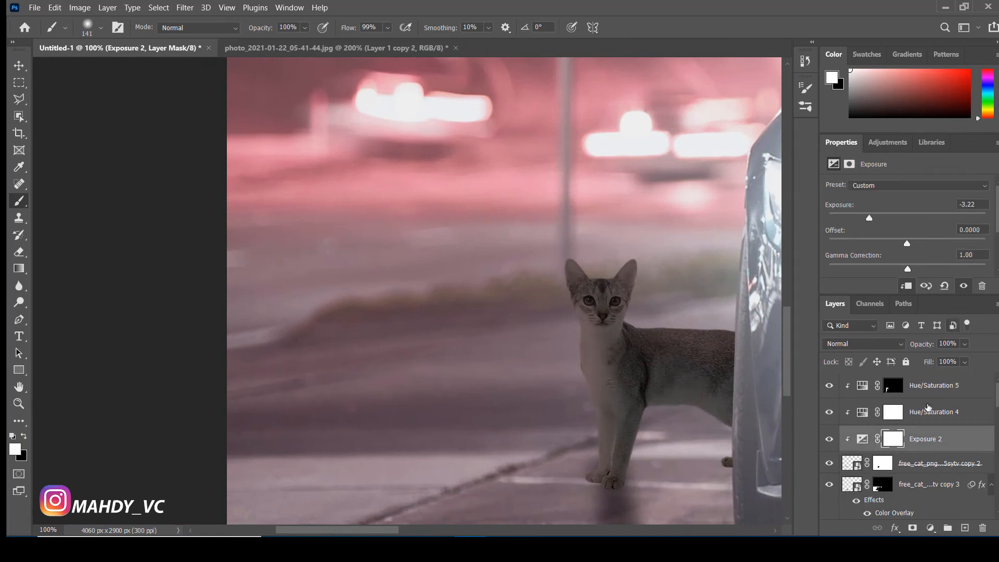
- Paint black on the cat's Exposure mask along its back, ears and chest to bring back a lit rim, using the 141-pixel brush
{"action": "left_click", "coordinate": [25, 436]}
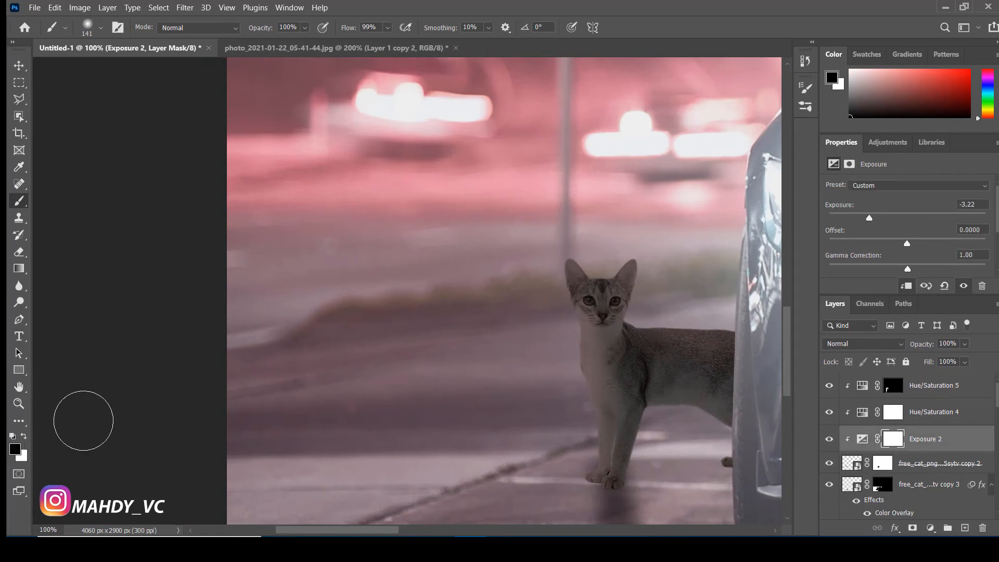
{"action": "mouse_move", "coordinate": [722, 315]}
{"action": "left_mouse_down"}
{"action": "mouse_move", "coordinate": [682, 302]}
{"action": "mouse_move", "coordinate": [655, 310]}
{"action": "left_mouse_up"}
{"action": "mouse_move", "coordinate": [647, 245]}
{"action": "left_mouse_down"}
{"action": "mouse_move", "coordinate": [583, 258]}
{"action": "mouse_move", "coordinate": [570, 251]}
{"action": "mouse_move", "coordinate": [548, 330]}
{"action": "mouse_move", "coordinate": [570, 385]}
{"action": "left_mouse_up"}
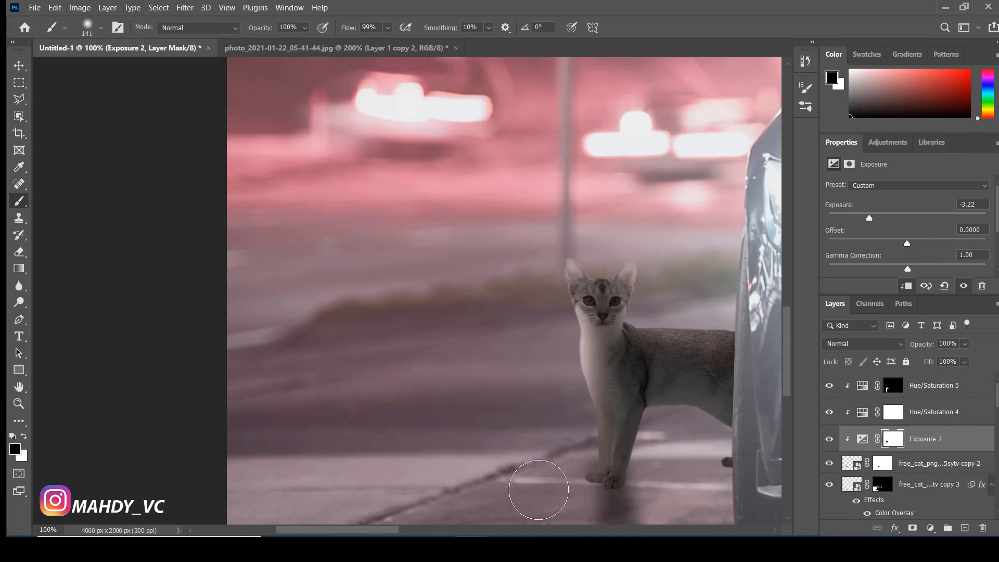
{"action": "key", "text": "ctrl+minus"}
{"action": "key", "text": "ctrl+minus"}
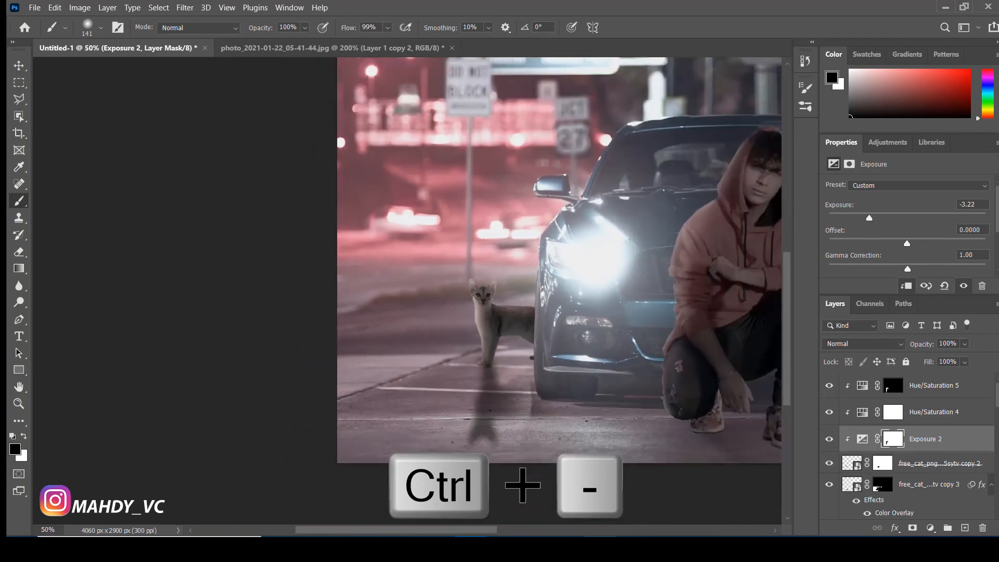
{"action": "key", "text": "ctrl+minus"}
{"action": "key", "text": "ctrl+0"}
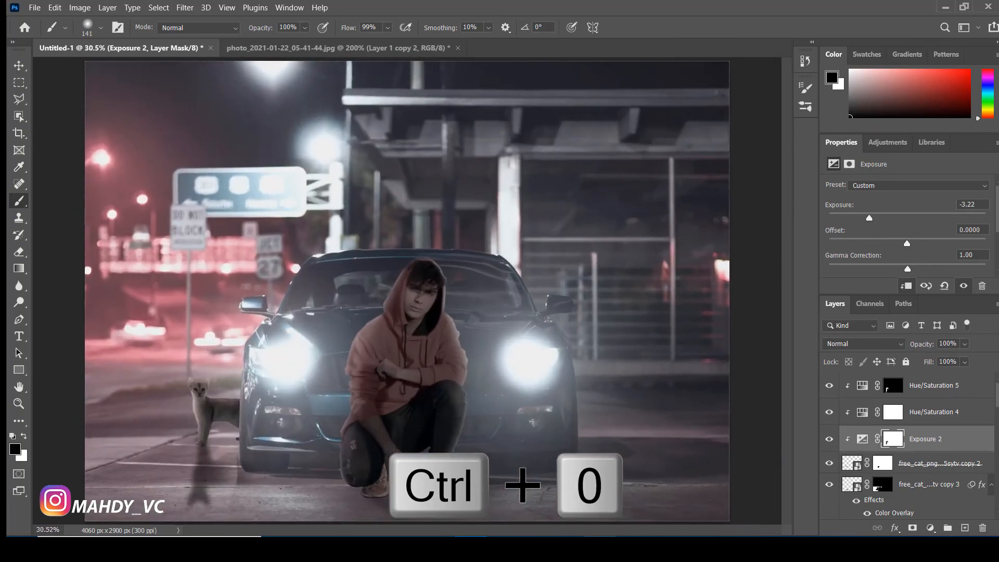
{"action": "key", "text": "ctrl+minus"}
{"action": "key", "text": "ctrl+0"}
- Create a new layer beneath the upright cat and paint black contact shadows under its front and rear paws with a 26-pixel brush
{"action": "key", "text": "ctrl+plus"}
{"action": "key", "text": "ctrl+plus"}
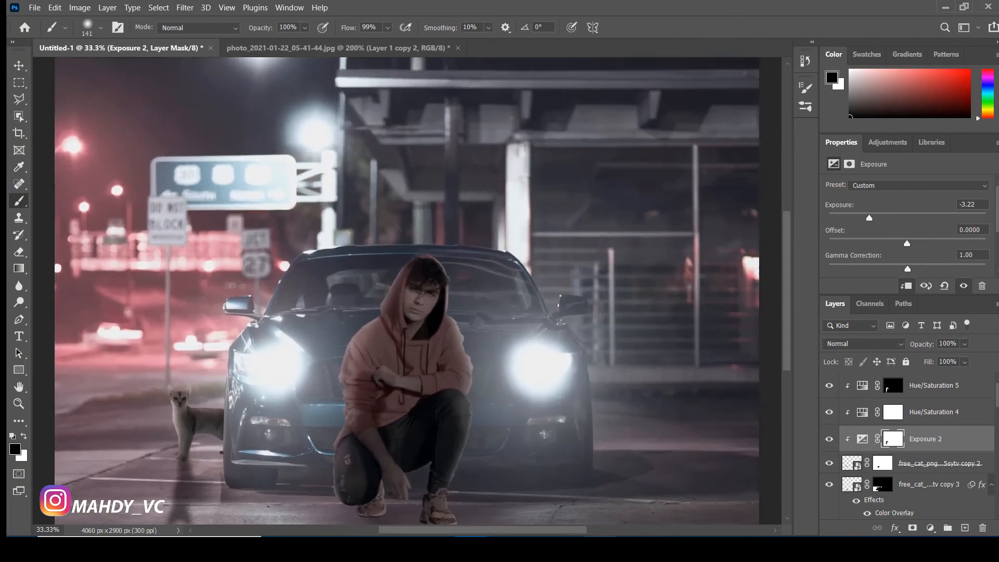
{"action": "left_click_drag", "start_coordinate": [150, 404], "coordinate": [392, 232]}
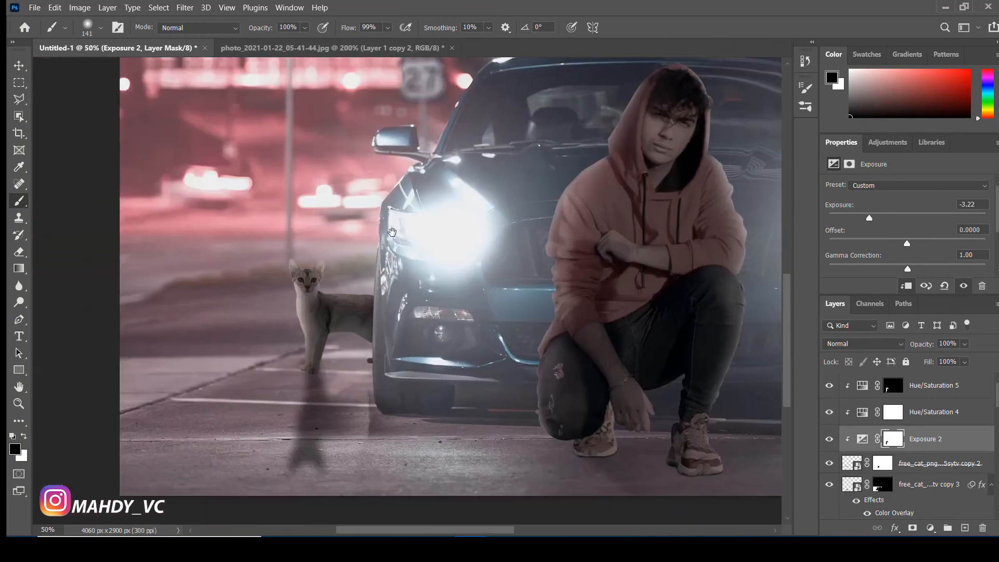
{"action": "key", "text": "ctrl+plus"}
{"action": "key", "text": "ctrl+plus"}
{"action": "key", "text": "ctrl+plus"}
{"action": "left_click_drag", "start_coordinate": [105, 382], "coordinate": [393, 197]}
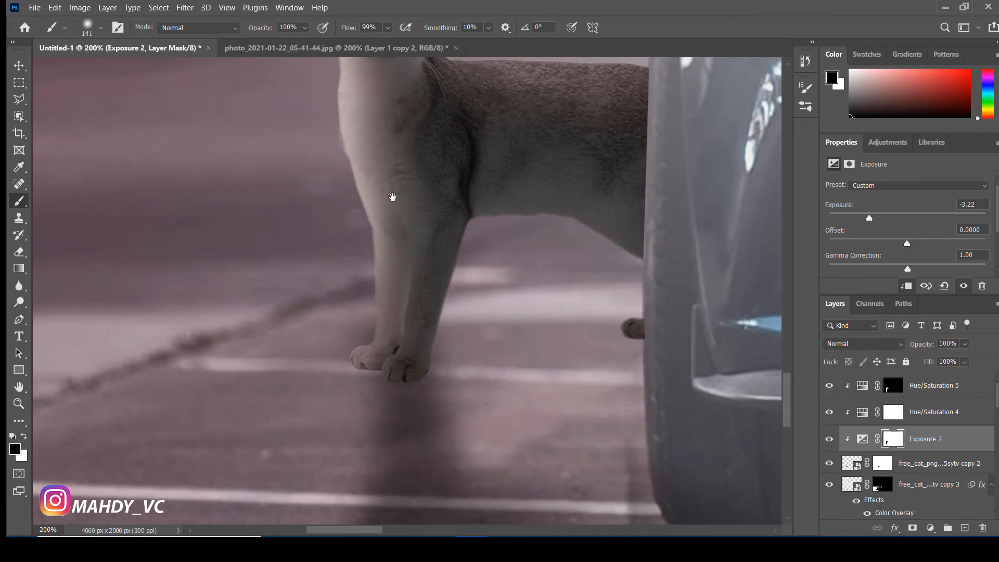
{"action": "scroll", "coordinate": [920, 473], "scroll_direction": "down", "scroll_amount": 1}
{"action": "left_click", "coordinate": [930, 462]}
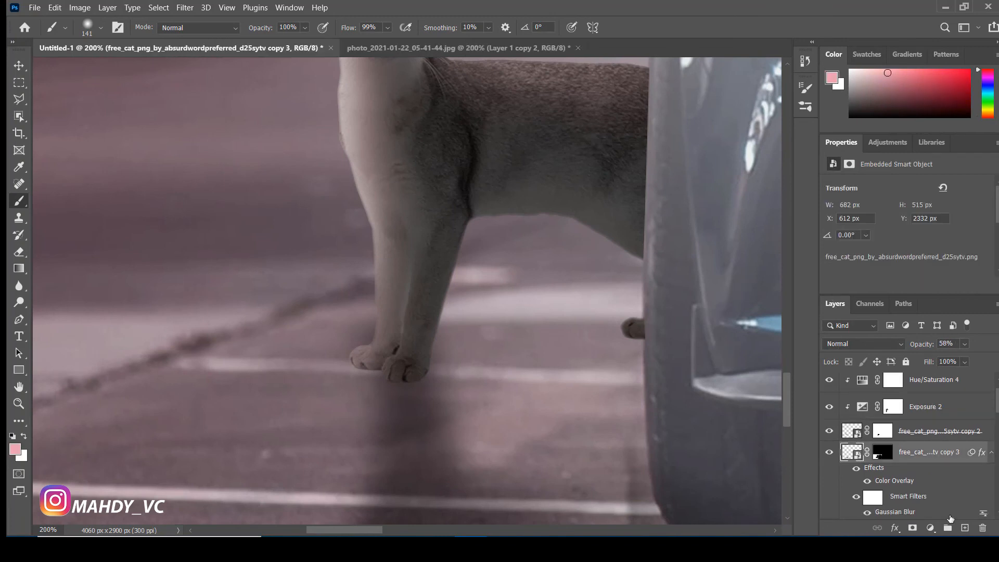
{"action": "left_click", "coordinate": [965, 528]}
{"action": "left_click_drag", "start_coordinate": [321, 375], "coordinate": [230, 383]}
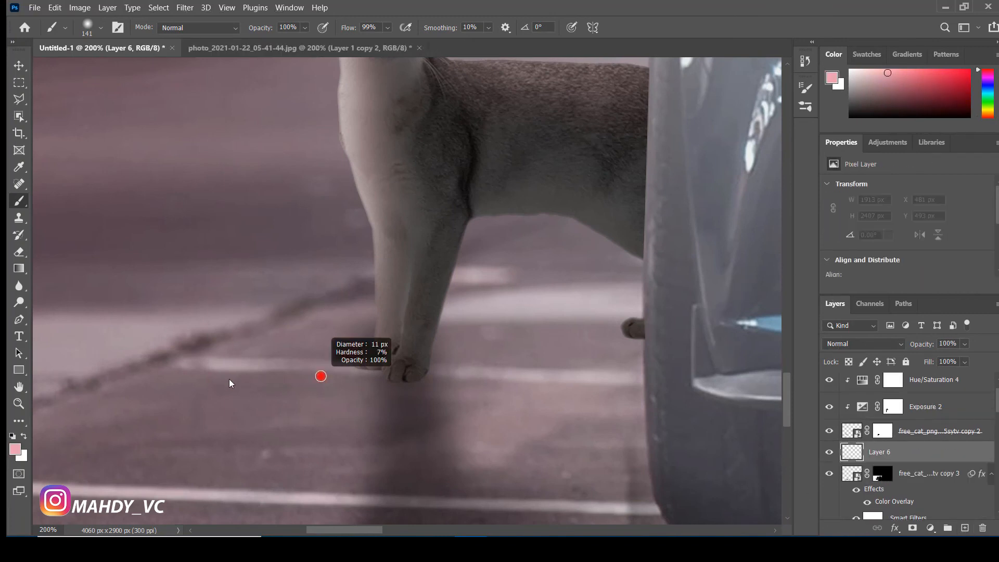
{"action": "key", "text": "d"}
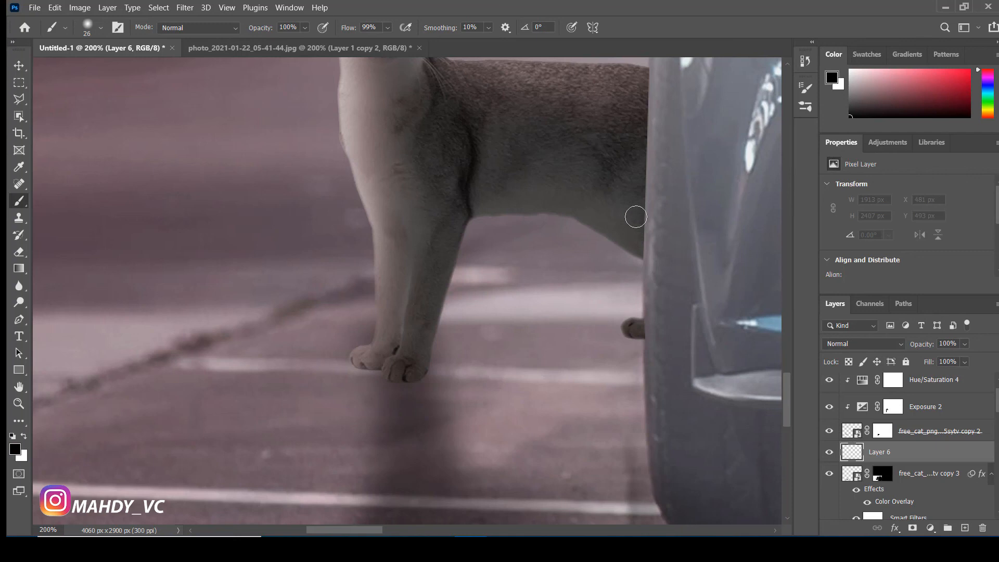
{"action": "mouse_move", "coordinate": [375, 368]}
{"action": "left_mouse_down"}
{"action": "mouse_move", "coordinate": [364, 363]}
{"action": "mouse_move", "coordinate": [411, 374]}
{"action": "mouse_move", "coordinate": [362, 363]}
{"action": "left_mouse_up"}
{"action": "left_click", "coordinate": [636, 332]}
- Reduce the opacity of the paw contact shadow layer to 55%
{"action": "left_click_drag", "start_coordinate": [903, 344], "coordinate": [899, 344]}
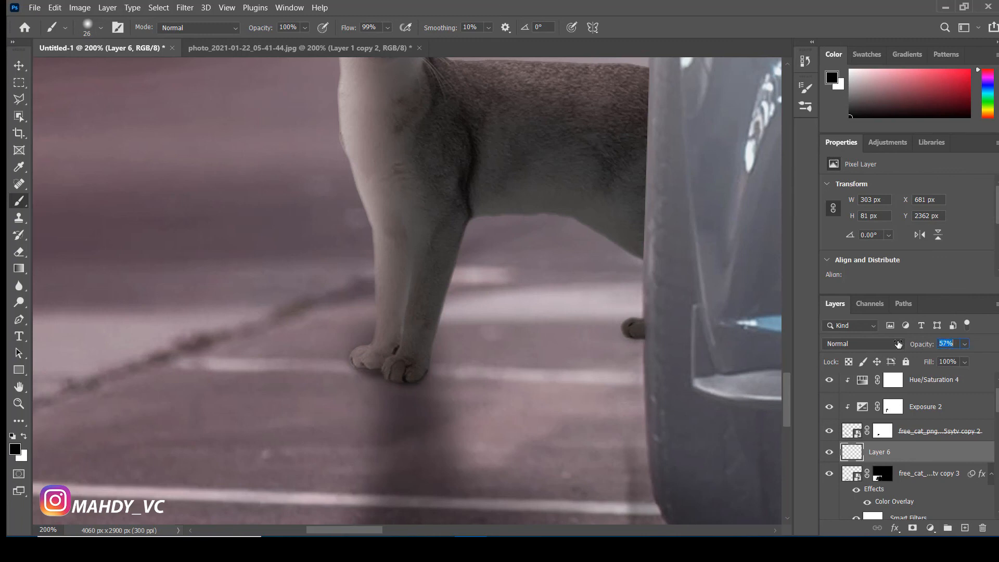
{"action": "left_click", "coordinate": [25, 66]}
{"action": "key", "text": "ctrl+0"}
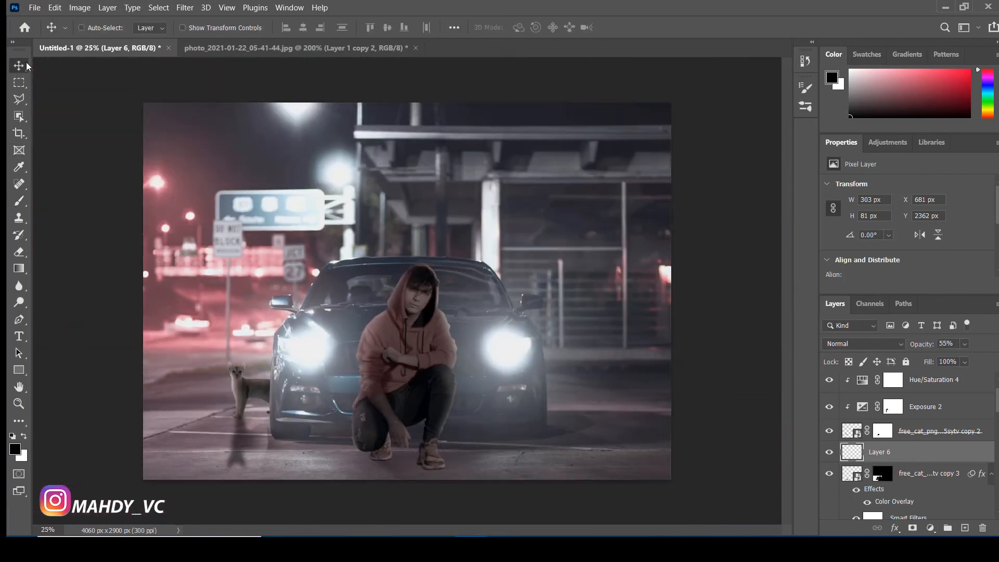
{"action": "key", "text": "ctrl+minus"}
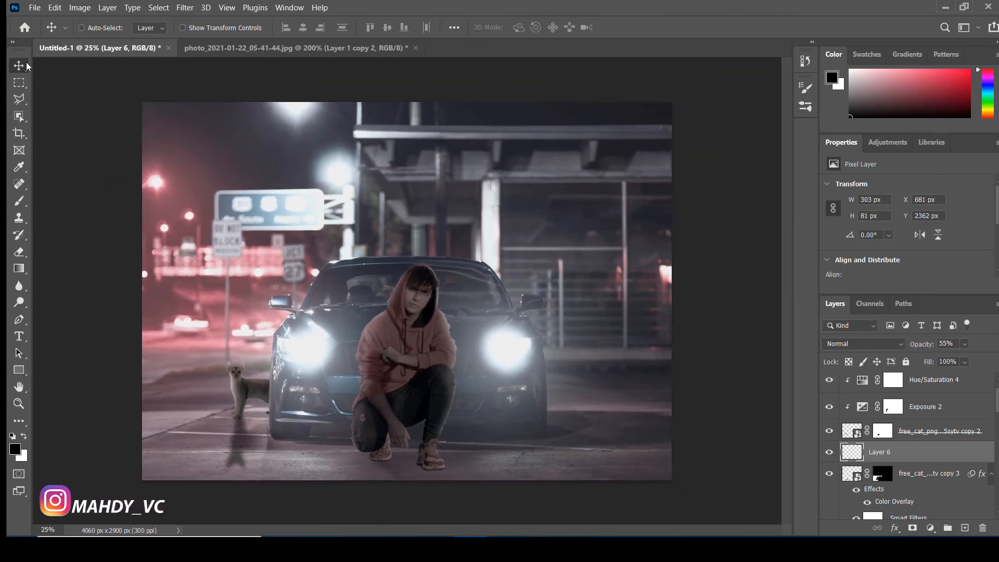
{"action": "key", "text": "ctrl+0"}
- Add a Color Balance adjustment above the cat layers with midtones cyan-red -10 and yellow-blue -5, and shadows cyan-red -5
{"action": "scroll", "coordinate": [932, 397], "scroll_direction": "up", "scroll_amount": 1}
{"action": "left_click", "coordinate": [932, 397]}
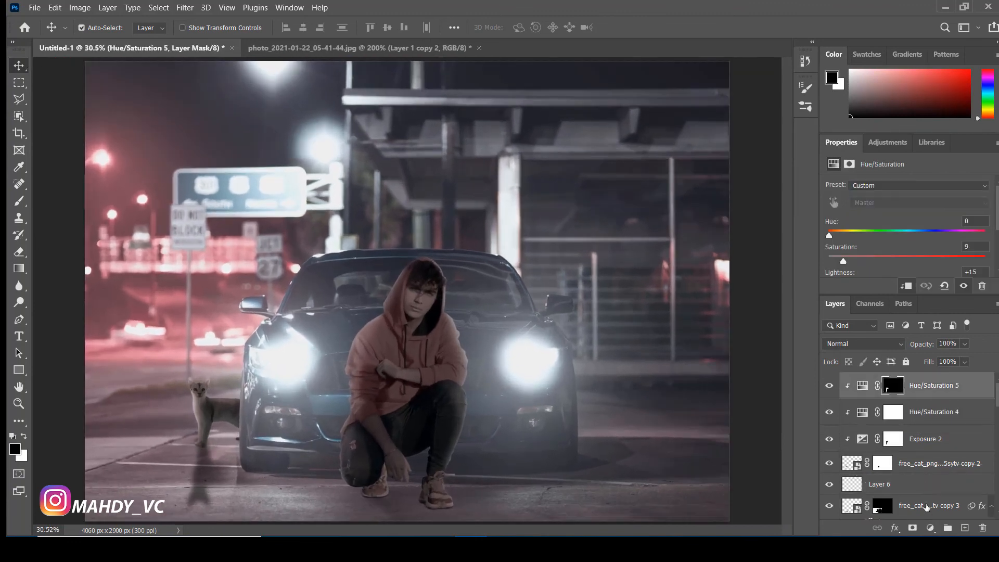
{"action": "left_click", "coordinate": [930, 528]}
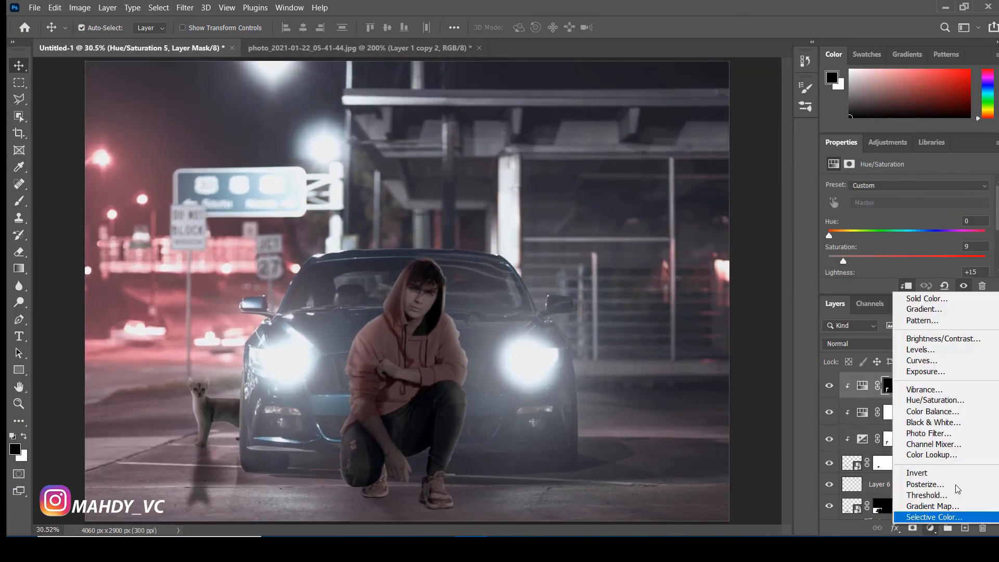
{"action": "left_click", "coordinate": [932, 411]}
{"action": "left_click_drag", "start_coordinate": [890, 259], "coordinate": [887, 257]}
{"action": "left_click_drag", "start_coordinate": [890, 215], "coordinate": [884, 215]}
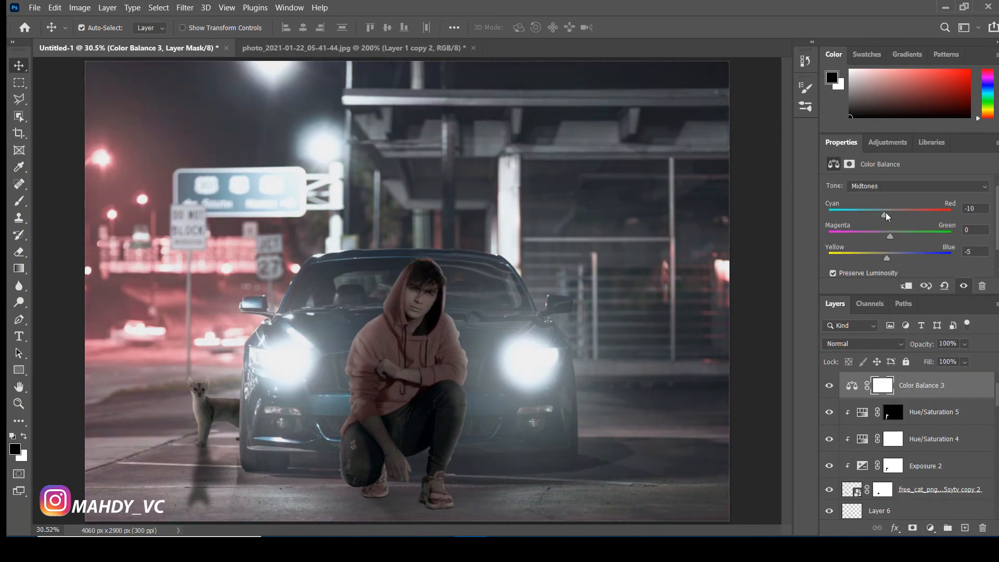
{"action": "left_click", "coordinate": [875, 189]}
{"action": "left_click", "coordinate": [880, 194]}
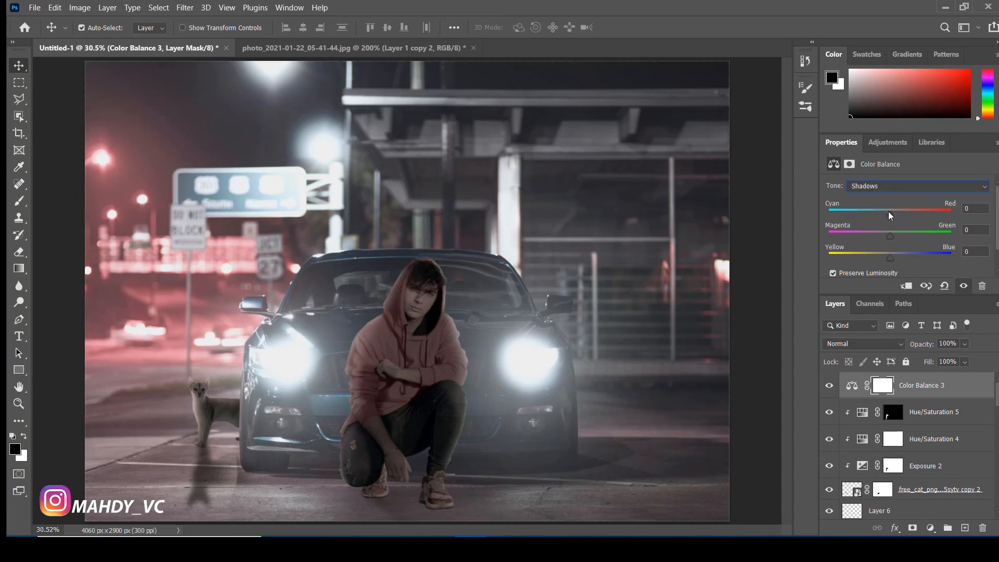
- Add a Curves adjustment above the Color Balance and slightly lift the curve's black point
{"action": "left_click", "coordinate": [931, 527]}
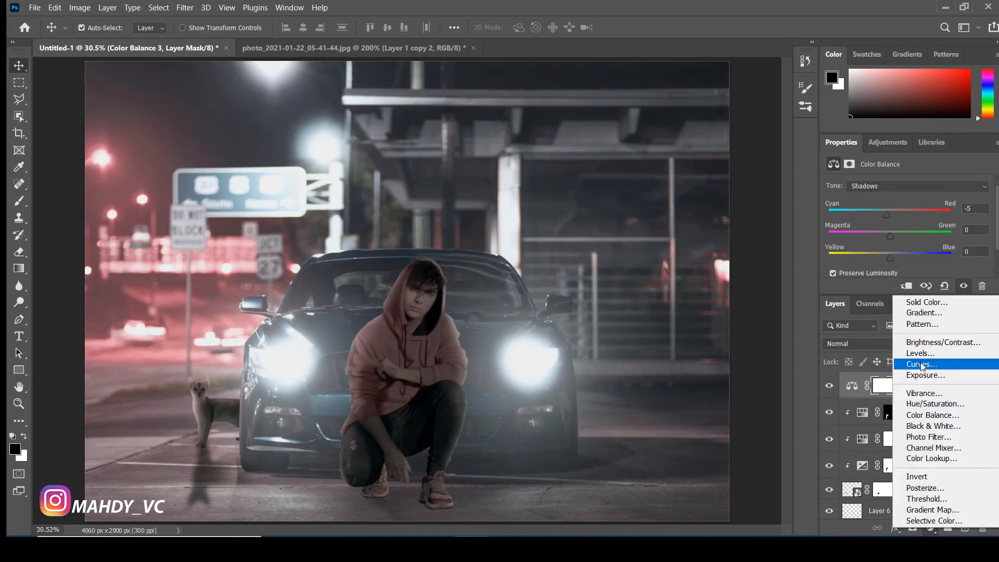
{"action": "left_click", "coordinate": [920, 364]}
{"action": "left_click_drag", "start_coordinate": [857, 256], "coordinate": [856, 255]}
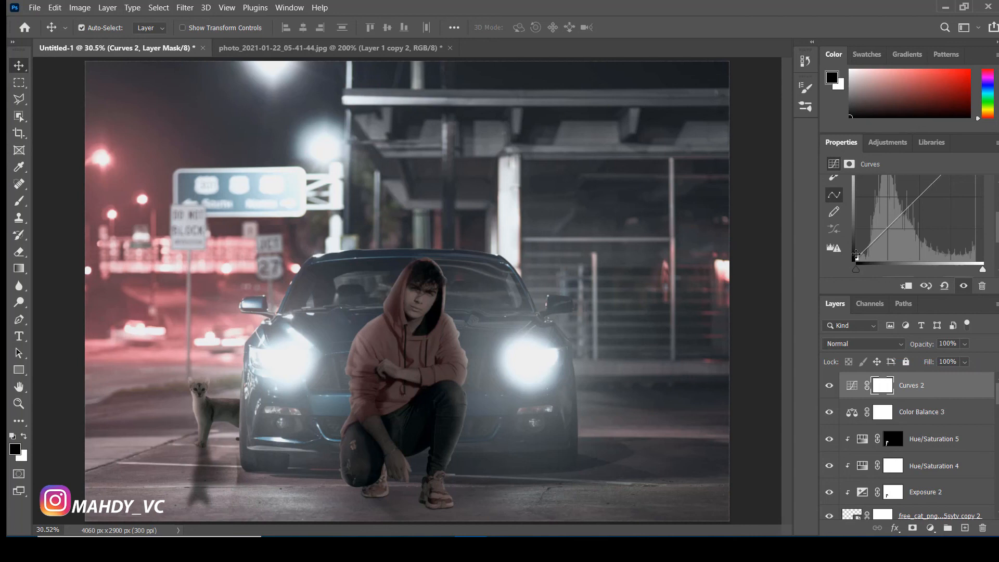
- Add a Color Lookup adjustment on top of the layer stack using the 2Strip.look 3DLUT file
{"action": "left_click", "coordinate": [931, 527]}
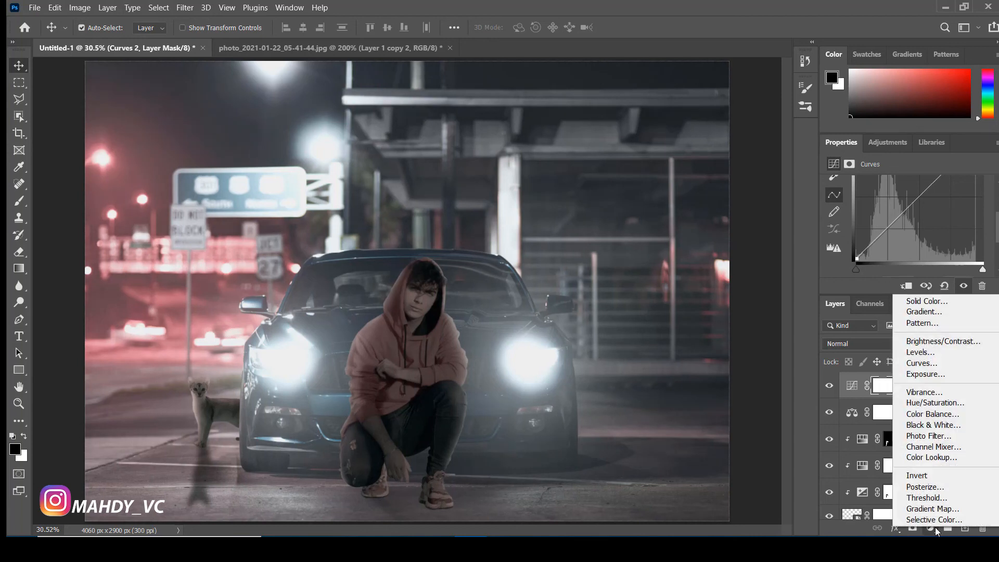
{"action": "left_click", "coordinate": [932, 457]}
{"action": "left_click", "coordinate": [906, 202]}
{"action": "scroll", "coordinate": [906, 202], "scroll_direction": "up", "scroll_amount": 2}
{"action": "left_click", "coordinate": [877, 220]}
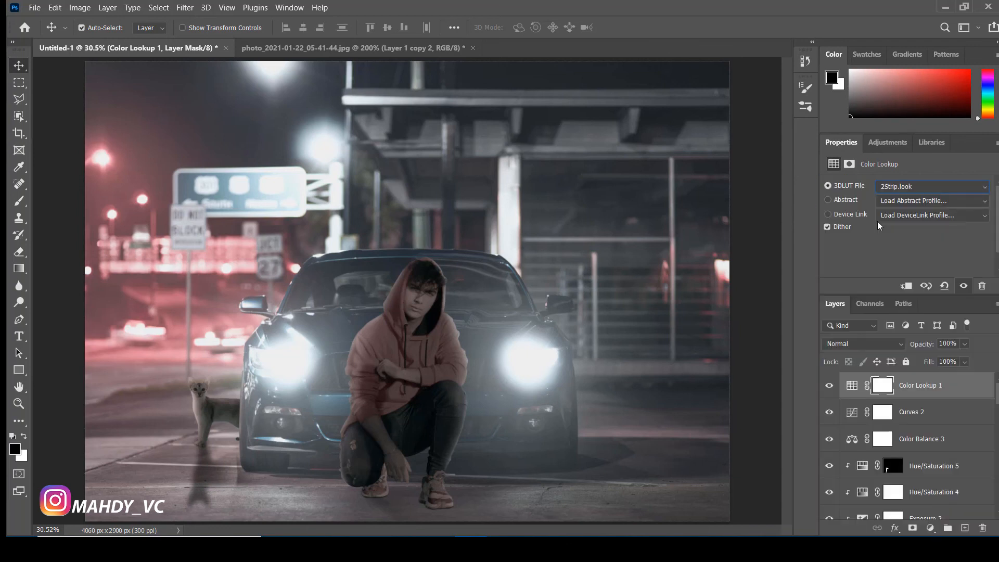
- Try the successive 3DLUT looks and apply Fuji ETERNA 250D Kodak 2395 to the Color Lookup adjustment
{"action": "key", "text": "Down"}
{"action": "key", "text": "Down"}
{"action": "key", "text": "Down"}
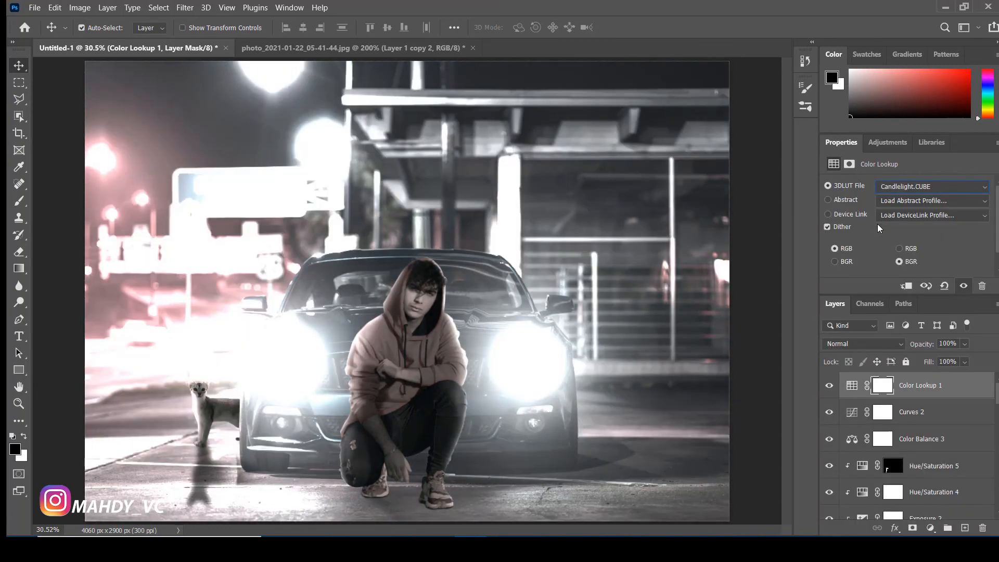
{"action": "key", "text": "Down"}
{"action": "key", "text": "Down"}
{"action": "key", "text": "Down"}
{"action": "key", "text": "Down"}
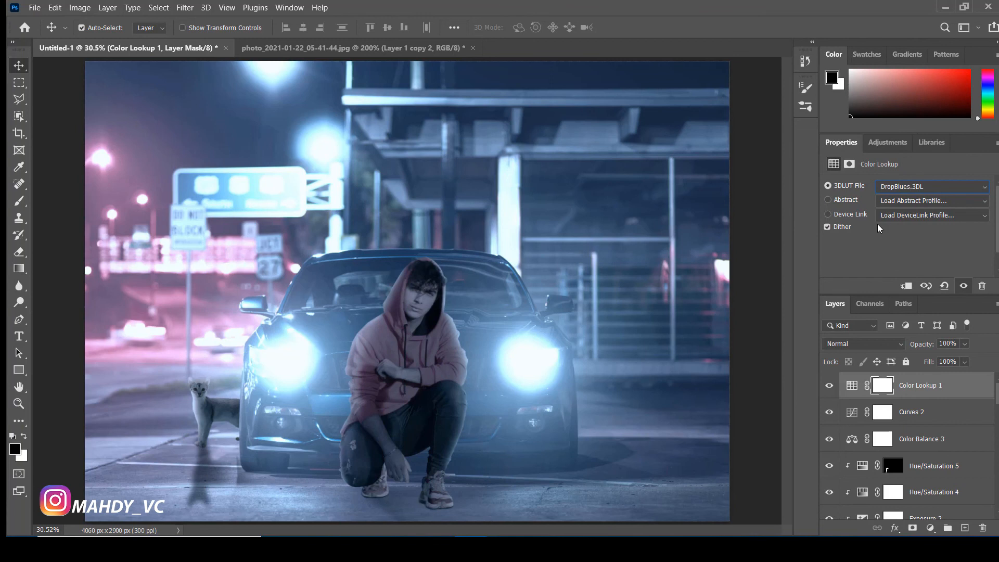
{"action": "key", "text": "Down"}
{"action": "key", "text": "Down"}
{"action": "key", "text": "Down"}
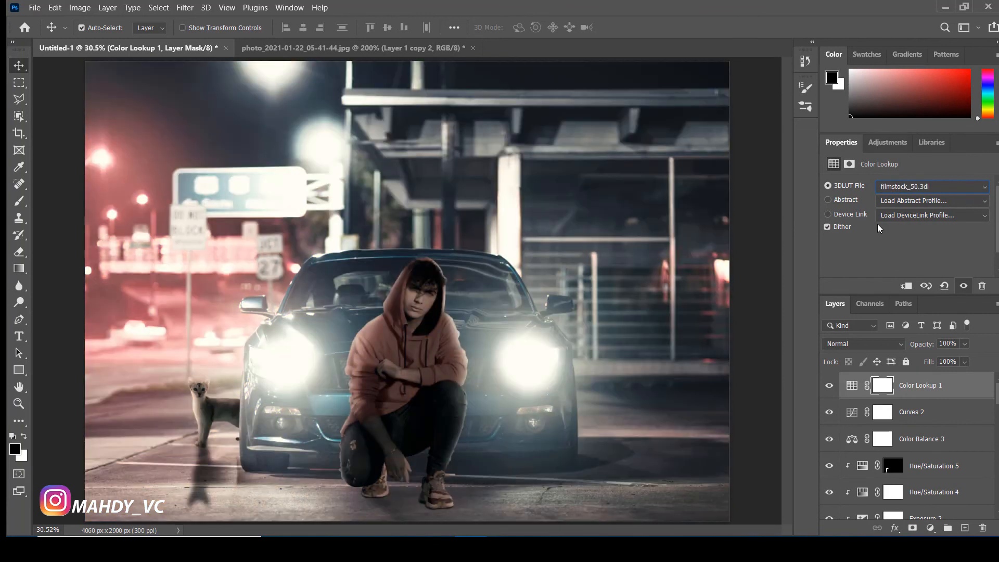
{"action": "key", "text": "Down"}
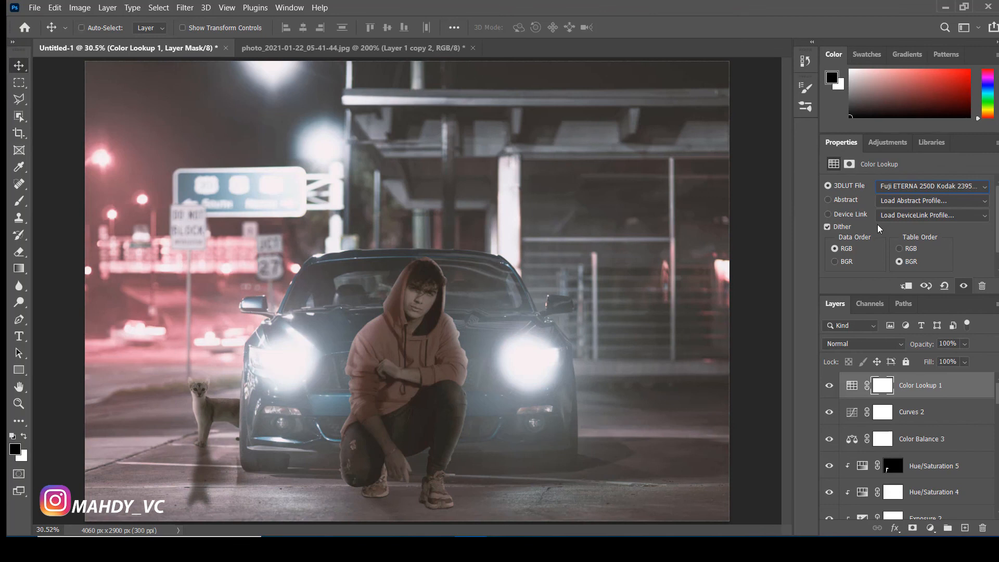
- Stamp all visible layers into a new top layer and open it in the Camera Raw Filter
{"action": "key", "text": "ctrl+alt+shift+e"}
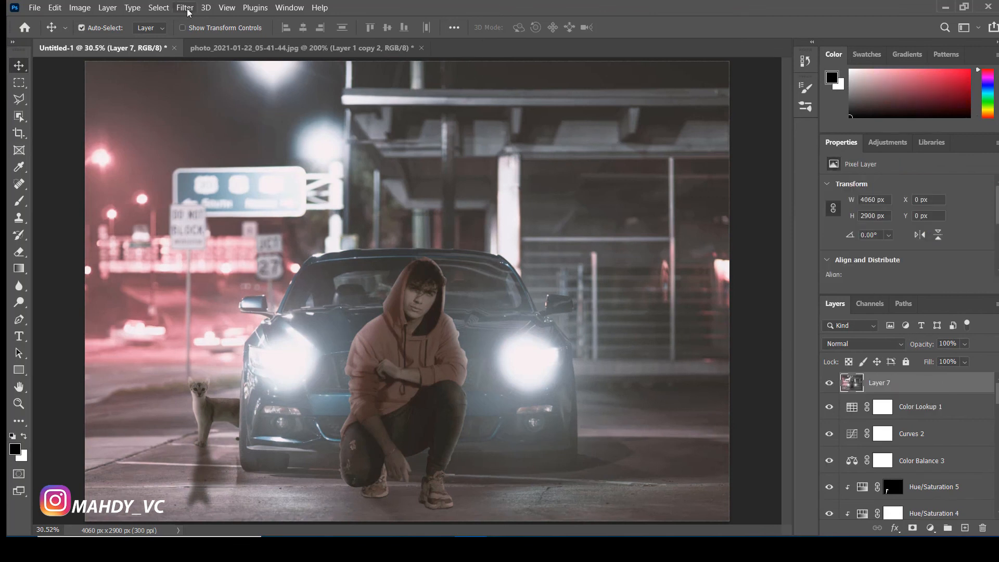
{"action": "left_click", "coordinate": [185, 8]}
{"action": "left_click", "coordinate": [247, 98]}
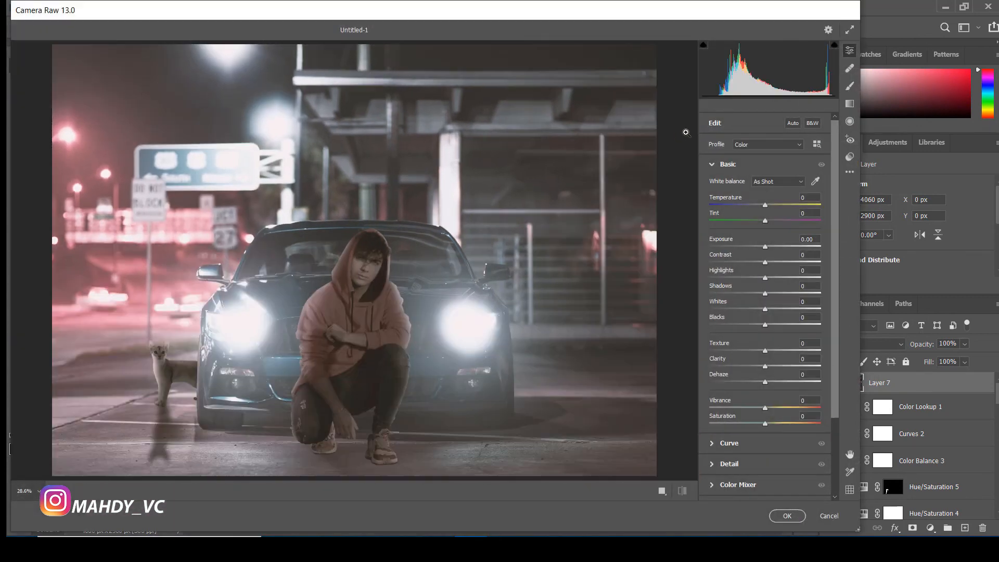
- Set Temperature +3, Exposure +0.15, Contrast +3, Highlights -4, Shadows -21, Whites -1, Blacks +4, Texture +7 and Clarity +8 in the Basic adjustments
{"action": "left_click_drag", "start_coordinate": [732, 196], "coordinate": [734, 199]}
{"action": "left_click_drag", "start_coordinate": [723, 240], "coordinate": [722, 311]}
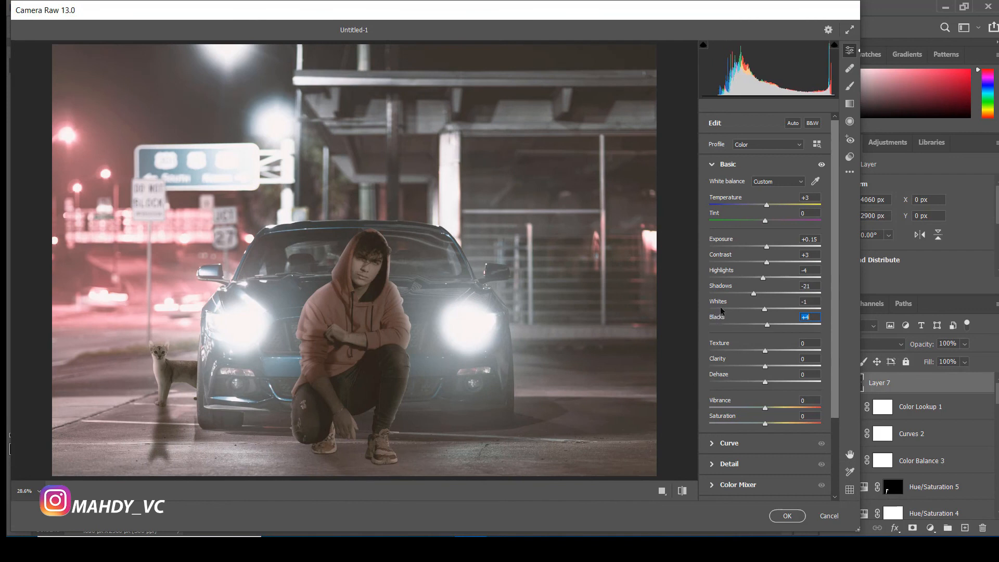
{"action": "left_click_drag", "start_coordinate": [722, 350], "coordinate": [728, 363]}
{"action": "left_click", "coordinate": [729, 401]}
- Raise the Lights value of the parametric Camera Raw curve to +9
{"action": "scroll", "coordinate": [723, 401], "scroll_direction": "down", "scroll_amount": 4}
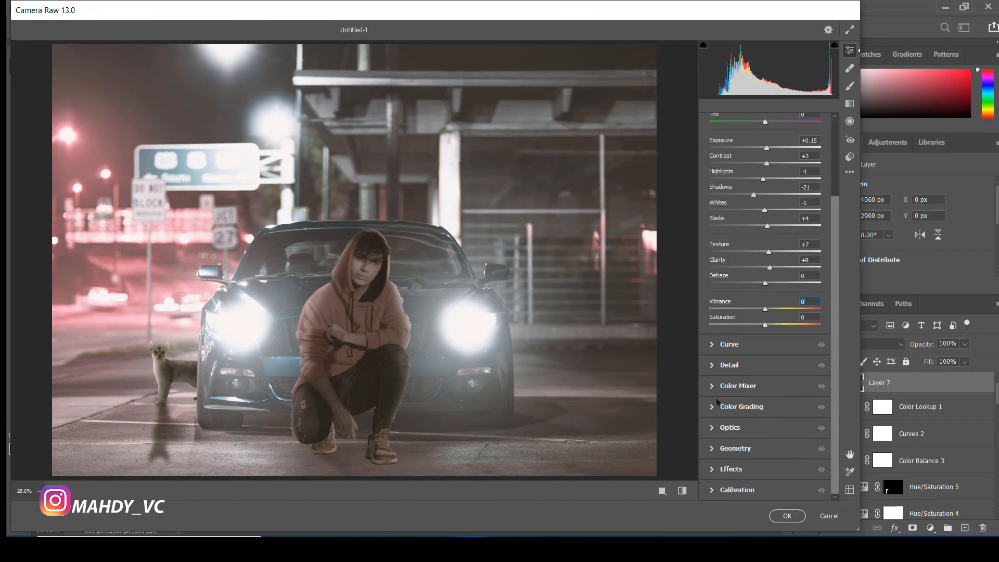
{"action": "left_click", "coordinate": [716, 347]}
{"action": "left_click_drag", "start_coordinate": [721, 370], "coordinate": [722, 371]}
- Darken the image edges with a Vignetting of -35 and apply the Camera Raw filter to the stamped layer
{"action": "scroll", "coordinate": [723, 380], "scroll_direction": "down", "scroll_amount": 2}
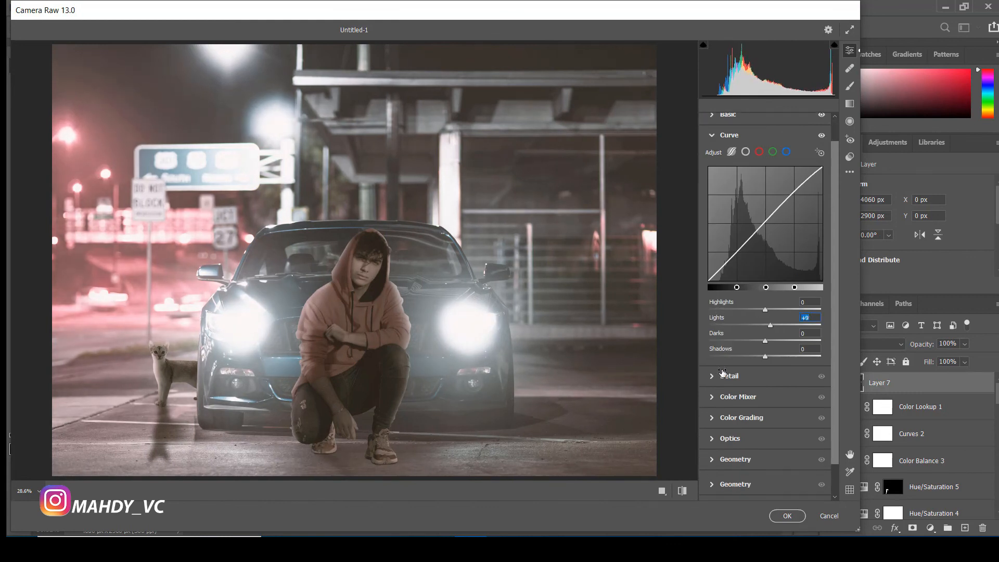
{"action": "left_click", "coordinate": [706, 474]}
{"action": "left_click_drag", "start_coordinate": [731, 347], "coordinate": [712, 346]}
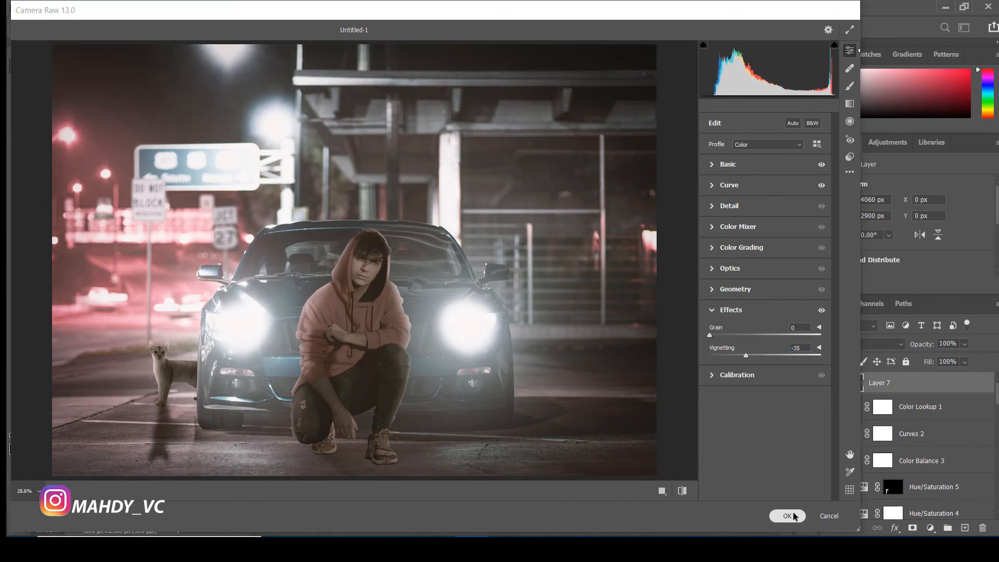
{"action": "left_click", "coordinate": [794, 516]}
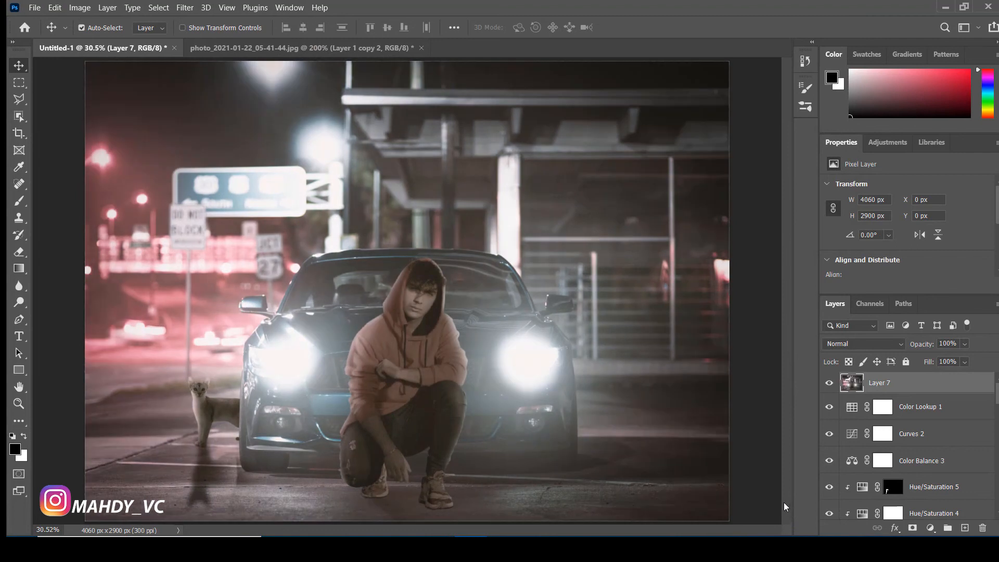
- Duplicate the filtered top layer and set the copy's blend mode to Linear Light
{"action": "key", "text": "ctrl+j"}
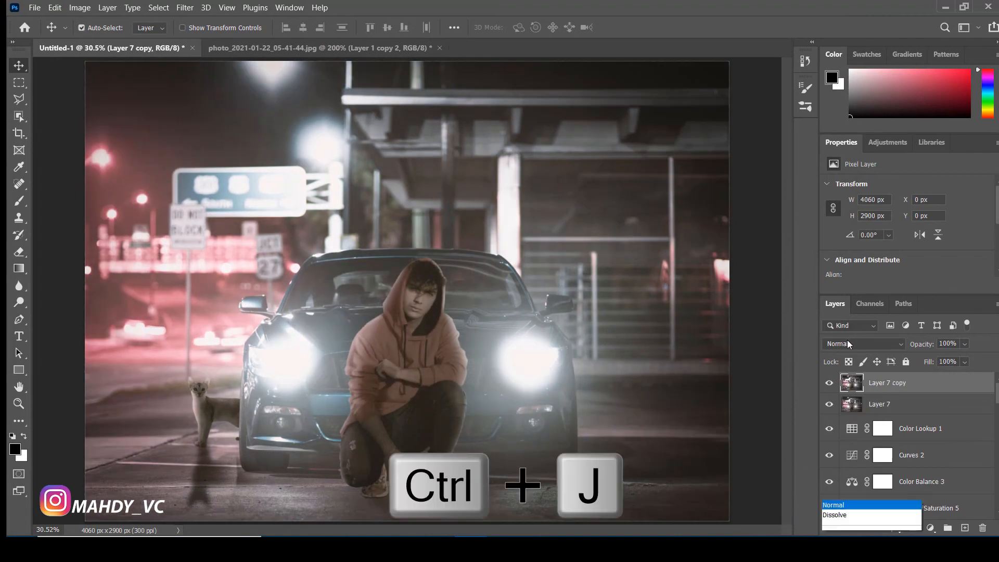
{"action": "left_click", "coordinate": [847, 342]}
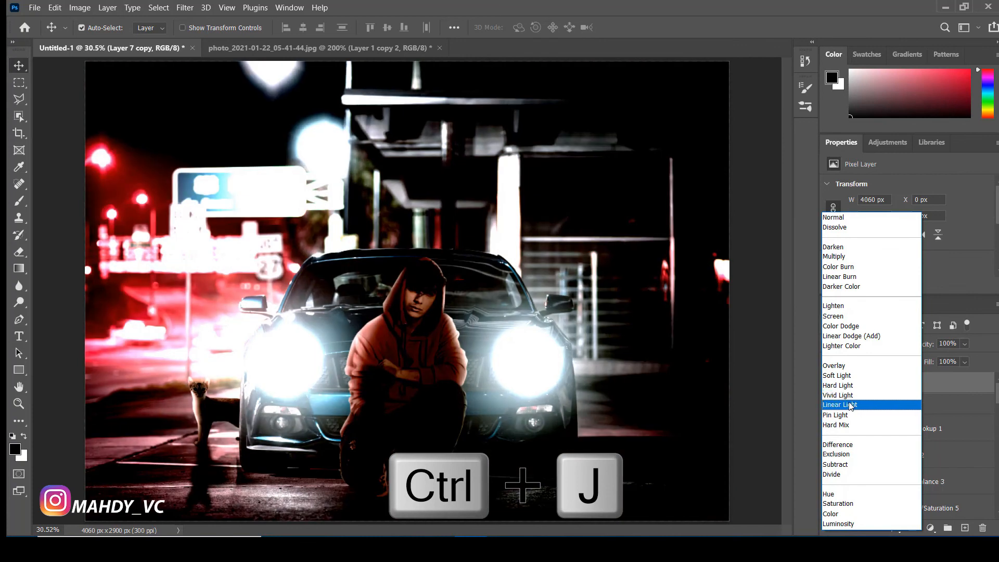
{"action": "left_click", "coordinate": [850, 406]}
- Apply a High Pass filter with a radius of 0.1 pixels to the Linear Light copy
{"action": "left_click", "coordinate": [184, 7]}
{"action": "mouse_move", "coordinate": [319, 271]}
{"action": "left_click", "coordinate": [350, 282]}
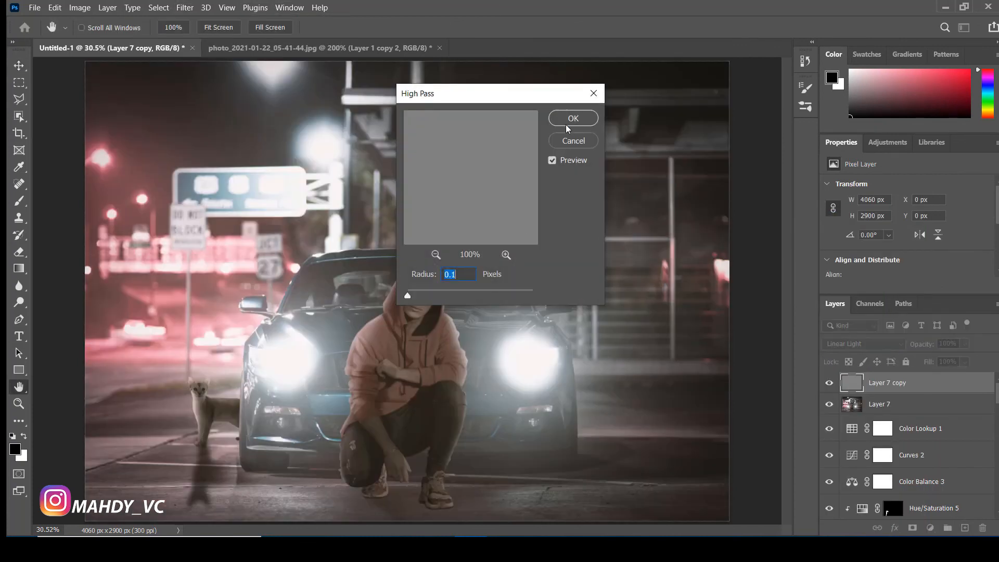
{"action": "left_click", "coordinate": [567, 120]}
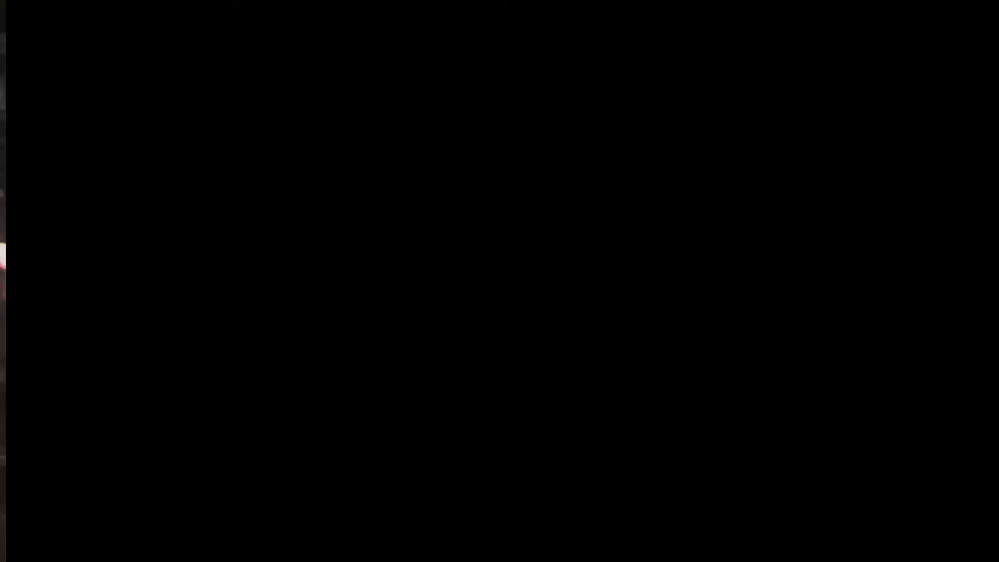